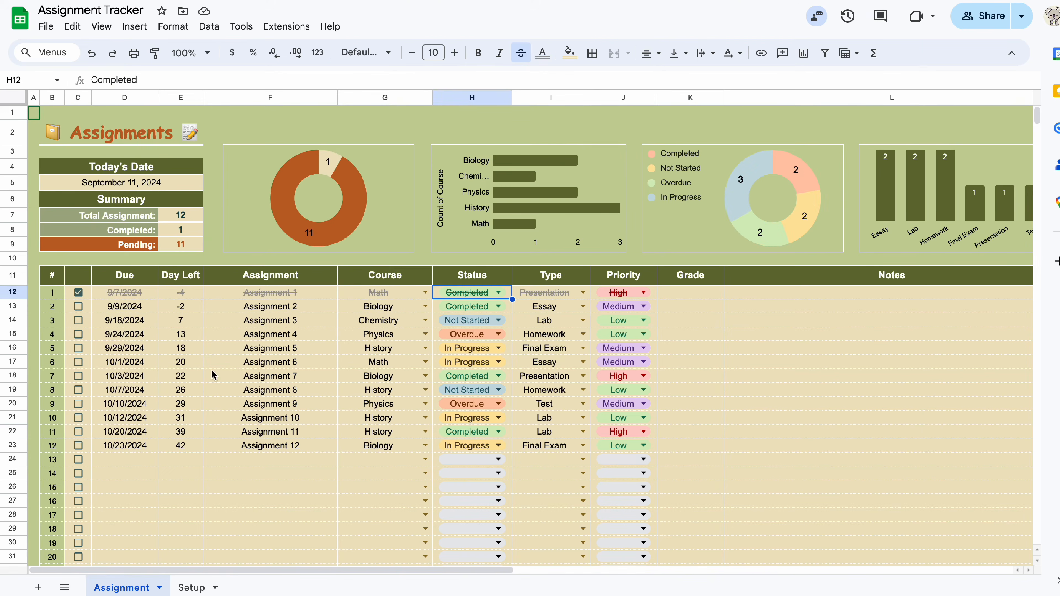
Toggle the completion checkbox of Assignment 1 twice and set the course of Assignment 2 to Chemistry.
left_click(78, 292)
left_click(78, 292)
left_click(430, 308)
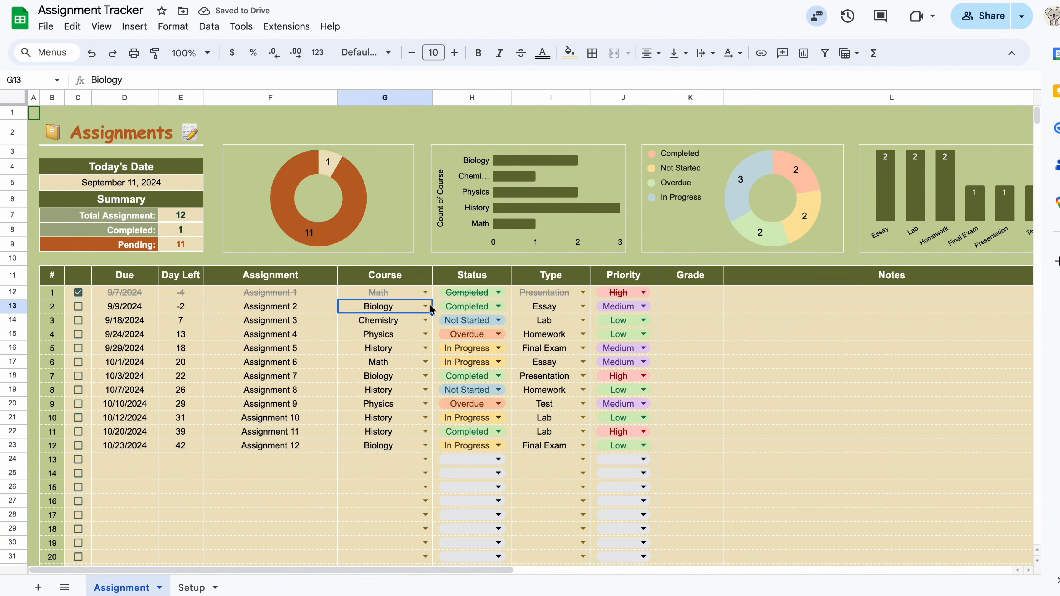
left_click(430, 308)
left_click(376, 359)
Set the status of Assignment 2 to Not Started and its type to Homework.
left_click(498, 306)
left_click(467, 366)
left_click(583, 306)
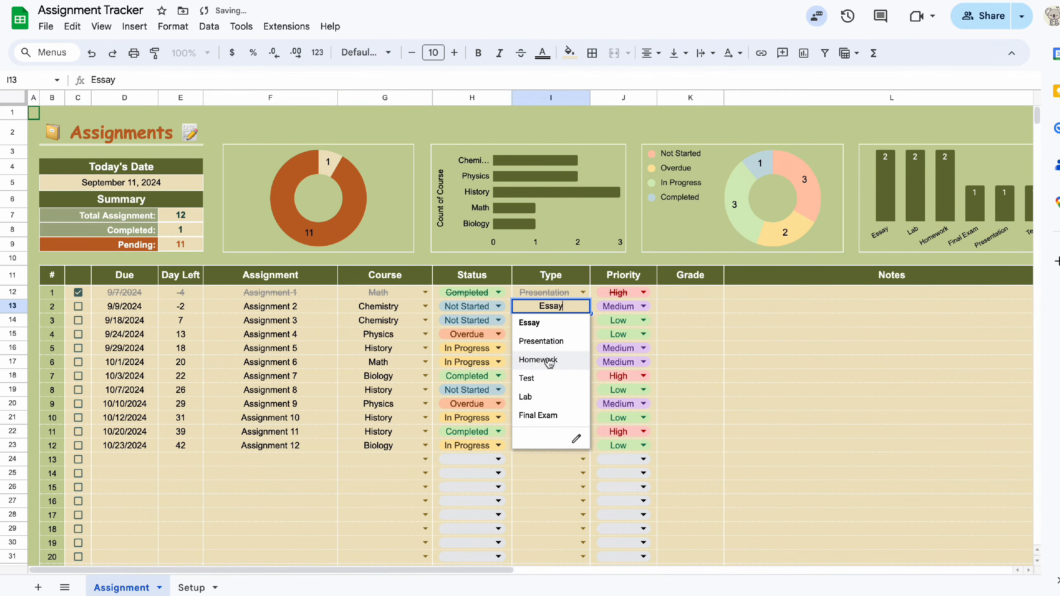
left_click(549, 360)
Set the priority of Assignment 2 to High.
left_click(643, 306)
left_click(610, 360)
left_click(643, 306)
left_click(611, 324)
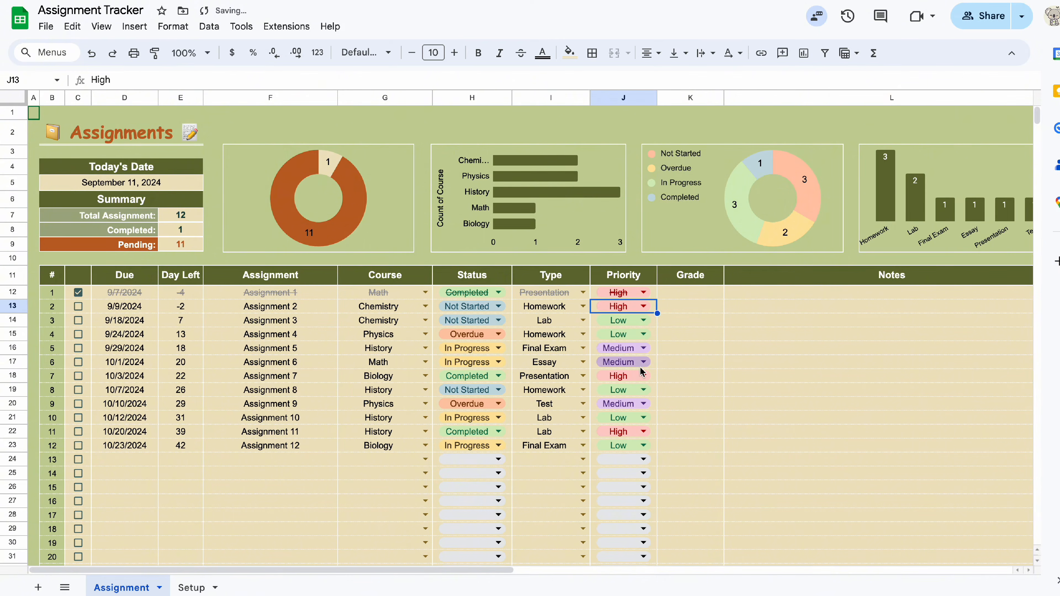
Tick and untick the completion checkboxes of Assignment 3 and Assignment 6.
left_click(78, 321)
left_click(79, 320)
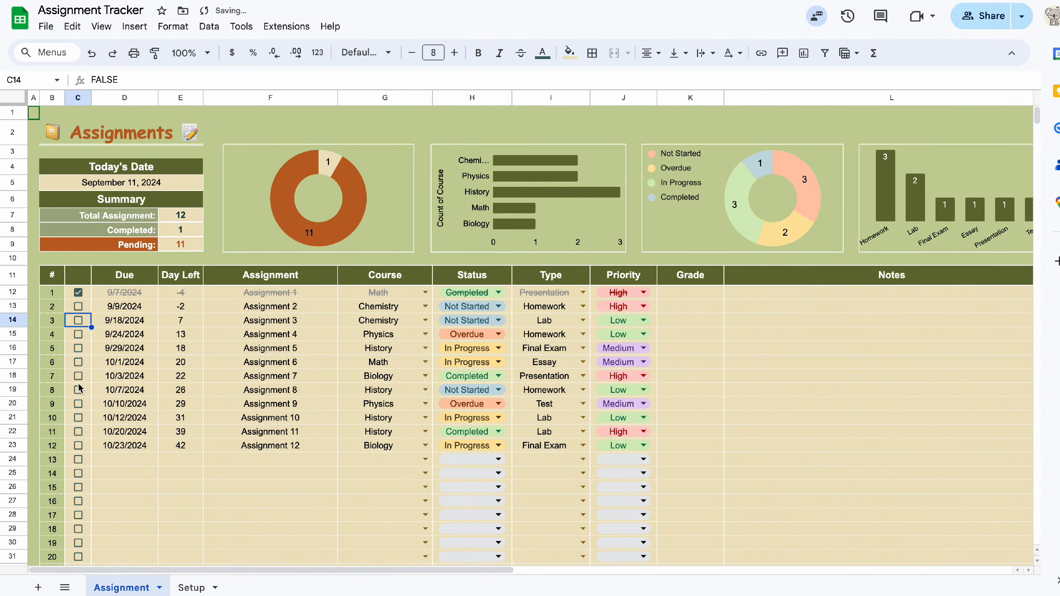
left_click(79, 362)
left_click(77, 362)
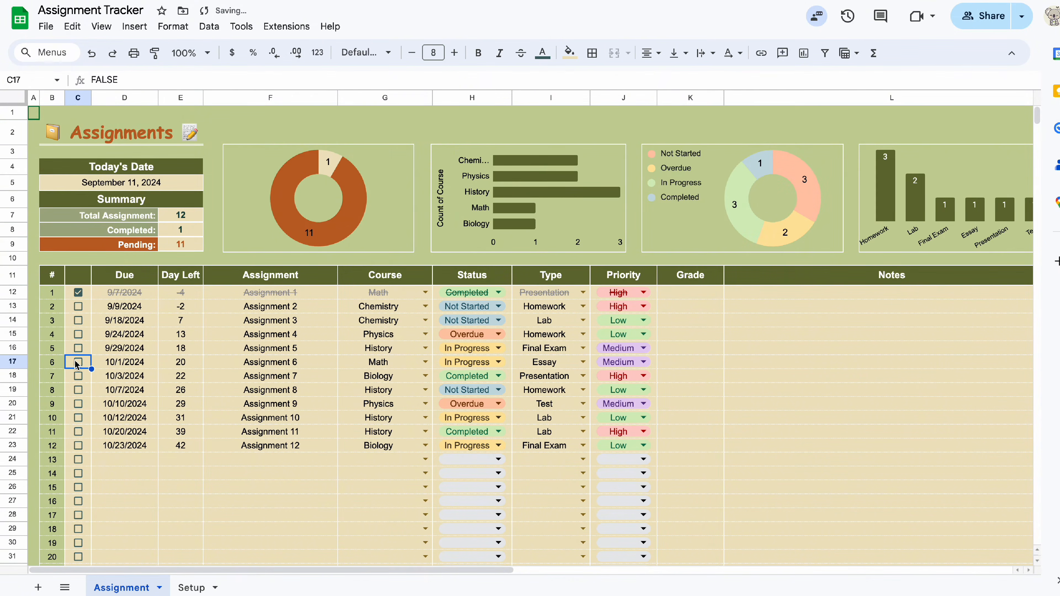
Switch the course of Assignment 6 to another option and change it back to Math.
left_click(426, 362)
left_click(378, 415)
left_click(425, 362)
left_click(376, 376)
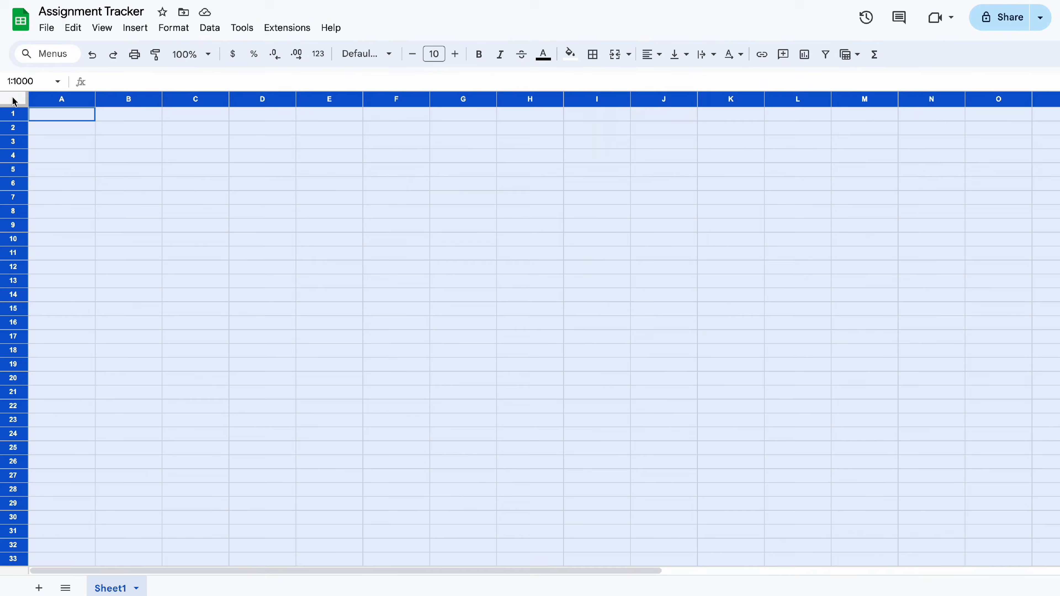
Fill the whole blank sheet with the custom light olive green and narrow column A.
left_click(570, 53)
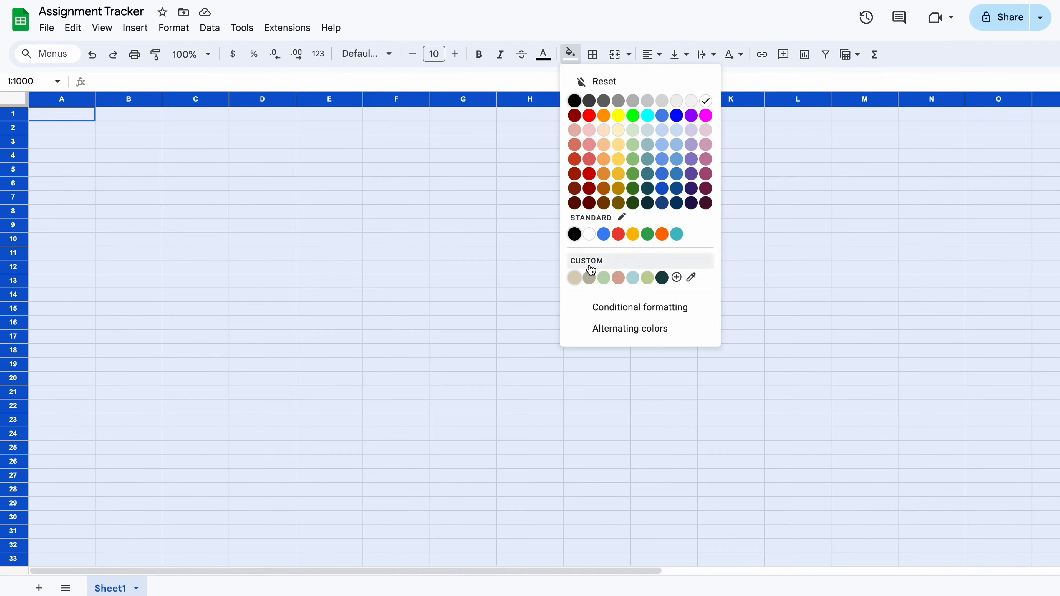
left_click(587, 269)
left_click(329, 268)
left_click_drag(56, 104, 54, 103)
Number the rows in column A from A3 downward, entering 1 and 2 and filling the series down the sheet.
left_click(40, 146)
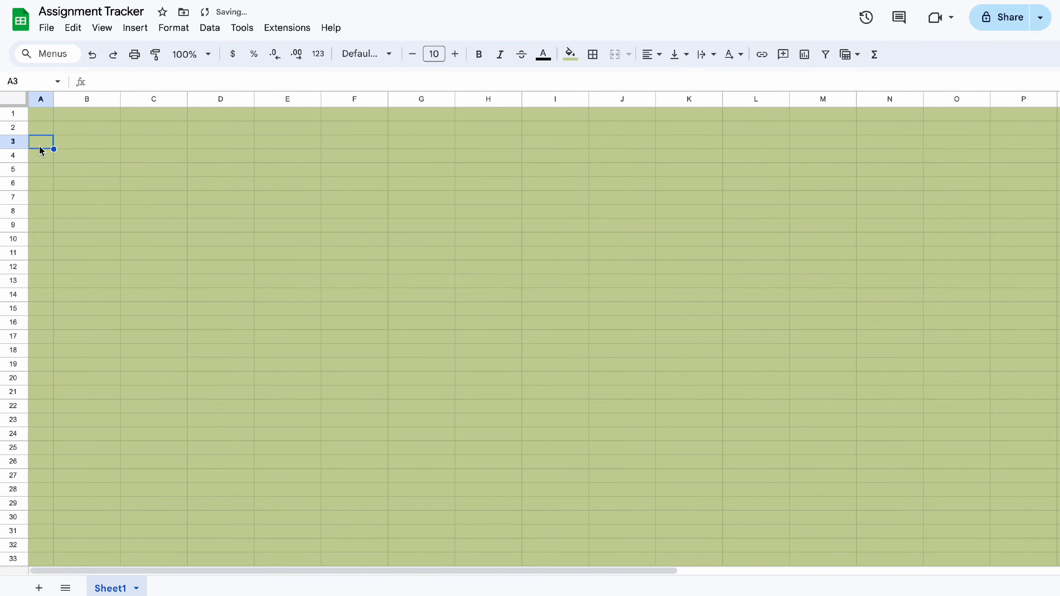
type("1")
key("Return")
type("2")
left_click_drag(41, 142, 54, 492)
scroll(104, 466, "down", 3)
left_click_drag(51, 399, 142, 501)
scroll(142, 502, "up", 10)
left_click(17, 102)
left_click(154, 211)
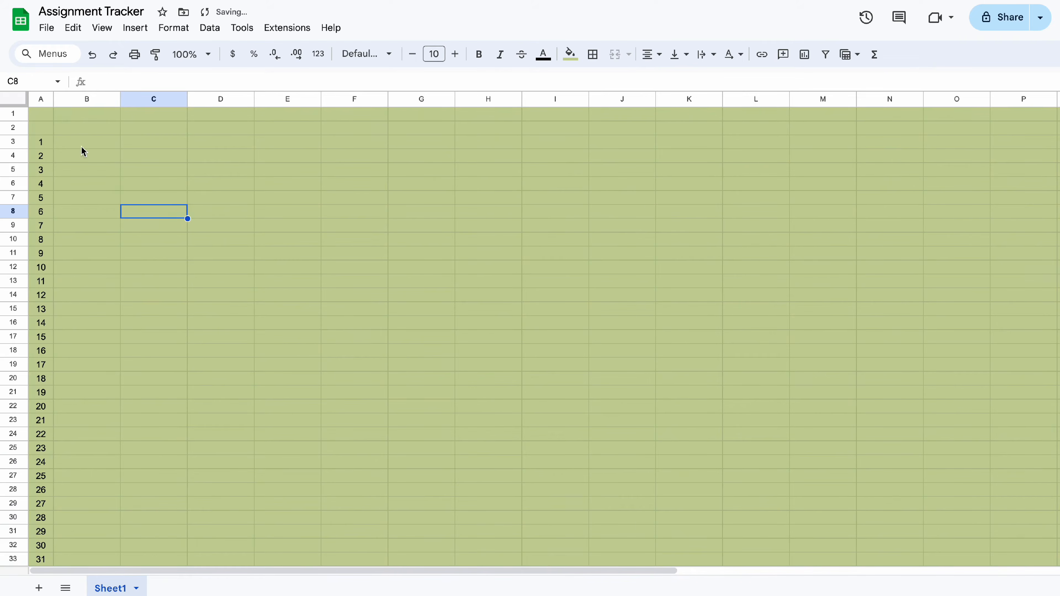
Narrow column B and enter the headers Due in C3 and Day Left in D3.
left_click(82, 144)
left_click_drag(120, 100, 74, 101)
left_click(104, 142)
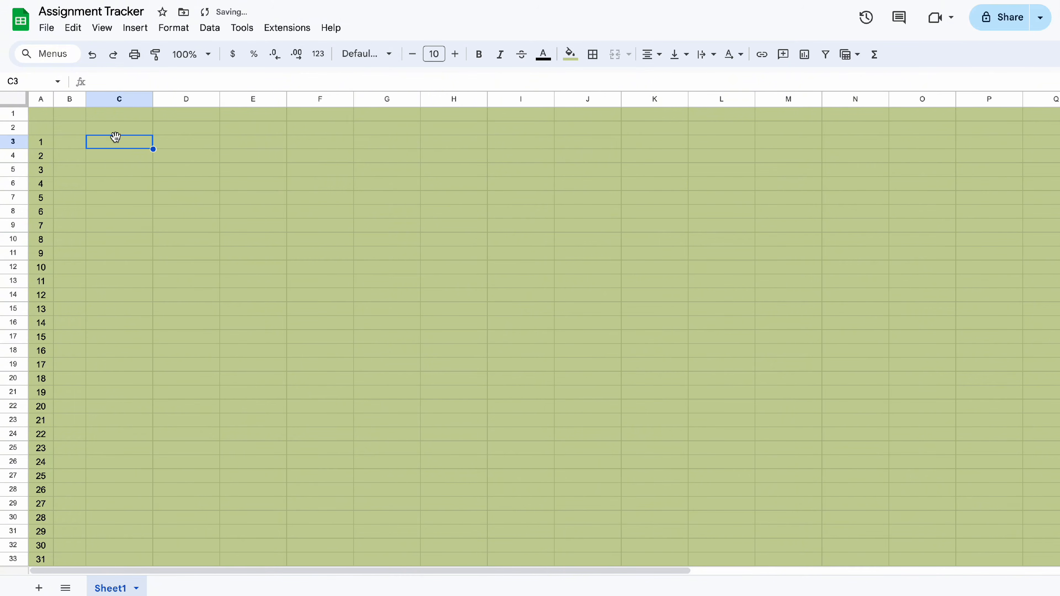
left_click_drag(192, 144, 192, 127)
left_click(194, 144)
type("Day Left")
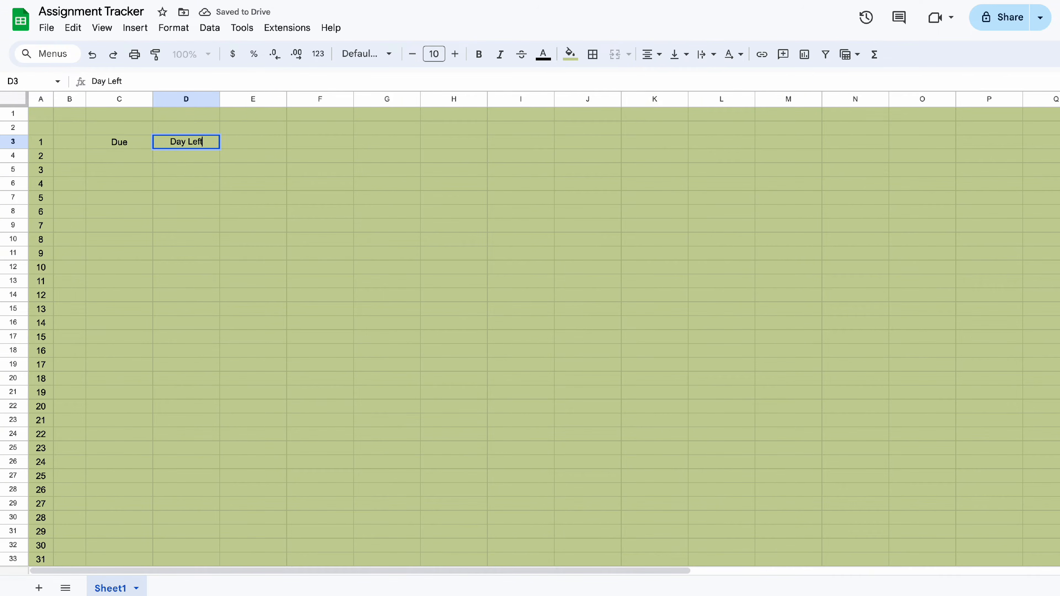
Enter the headers Assignment, Course and Status in cells E3 to G3.
key("Tab")
type("Assignment")
key("Tab")
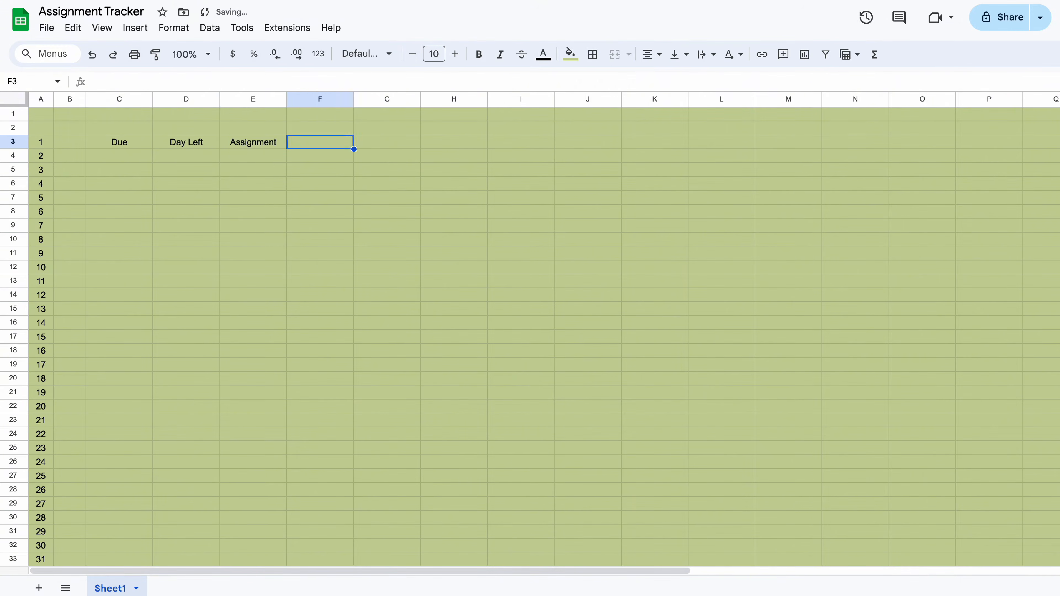
key("Tab")
type("Status")
key("Tab")
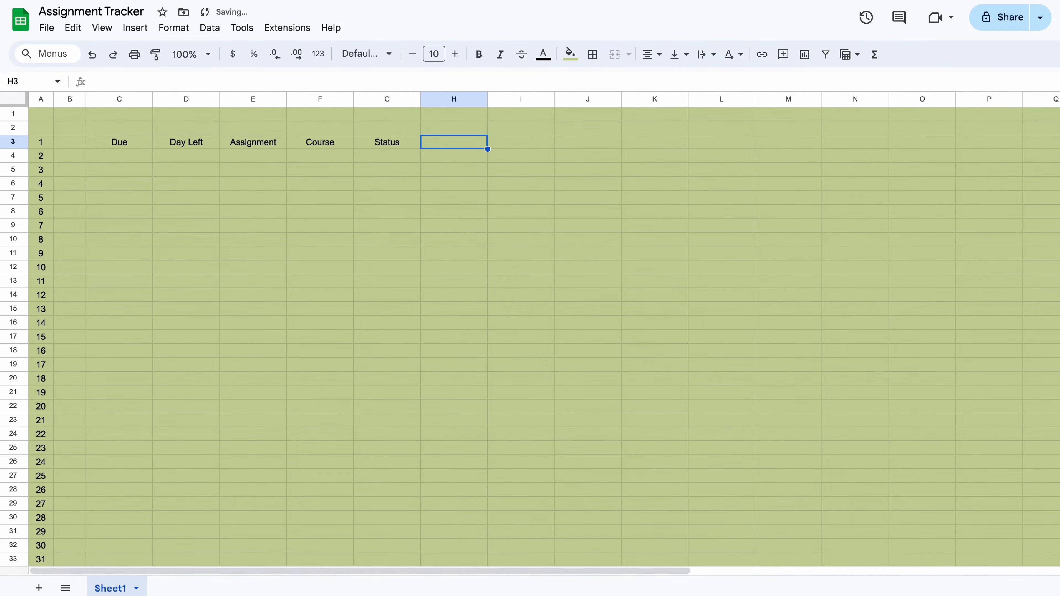
Enter the headers Type, Priority, Grade and Notes in cells H3 to K3.
type("Type")
key("Tab")
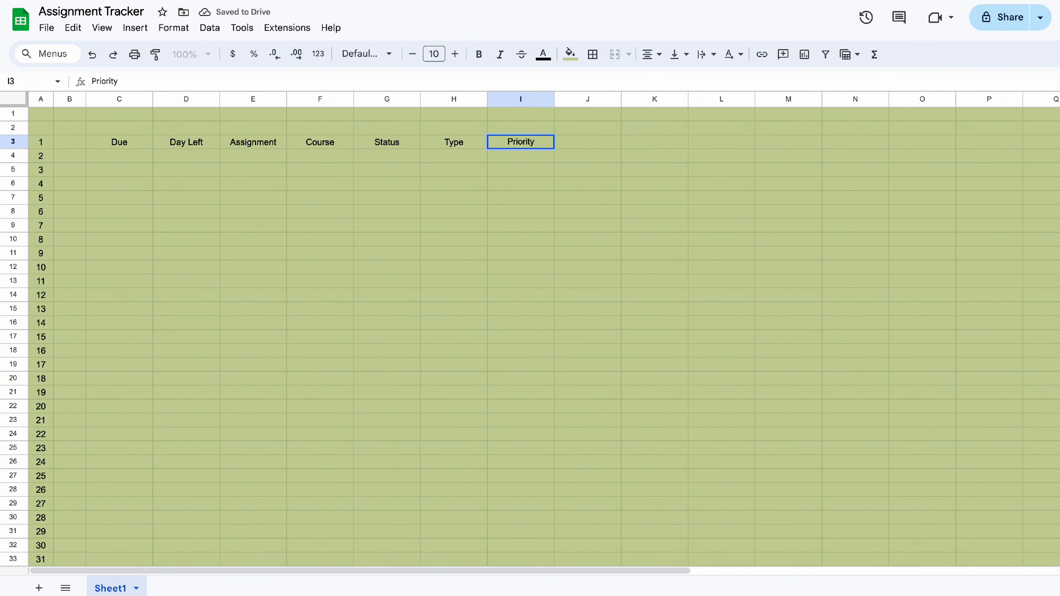
key("Tab")
type("G")
key("Tab")
type("Notes")
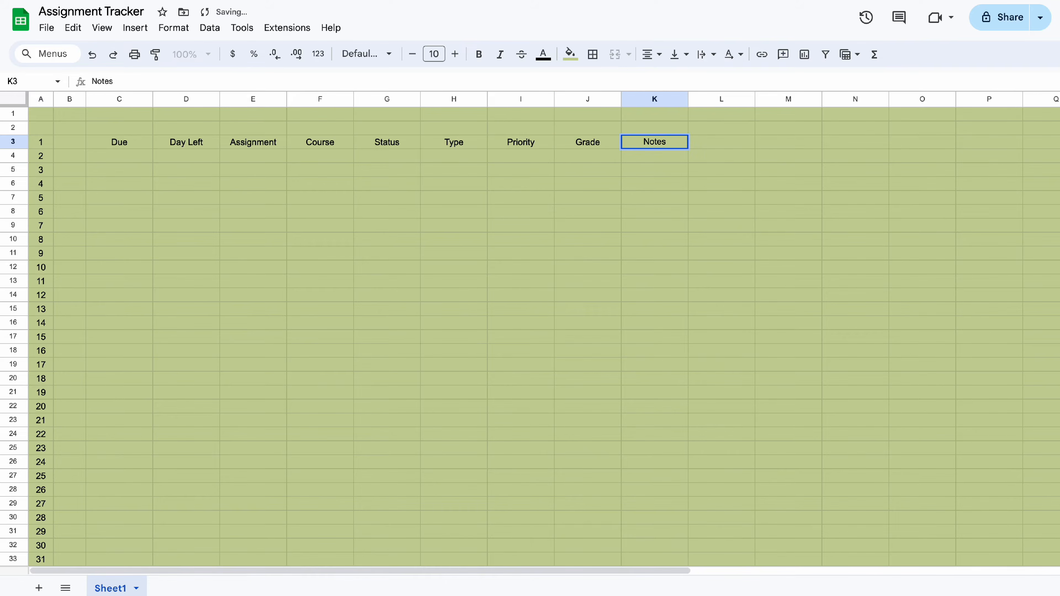
Resize the columns, narrowing B and Day Left and widening Assignment, Course, Type and Notes.
left_click(281, 198)
left_click_drag(86, 99, 80, 100)
left_click_drag(214, 100, 192, 99)
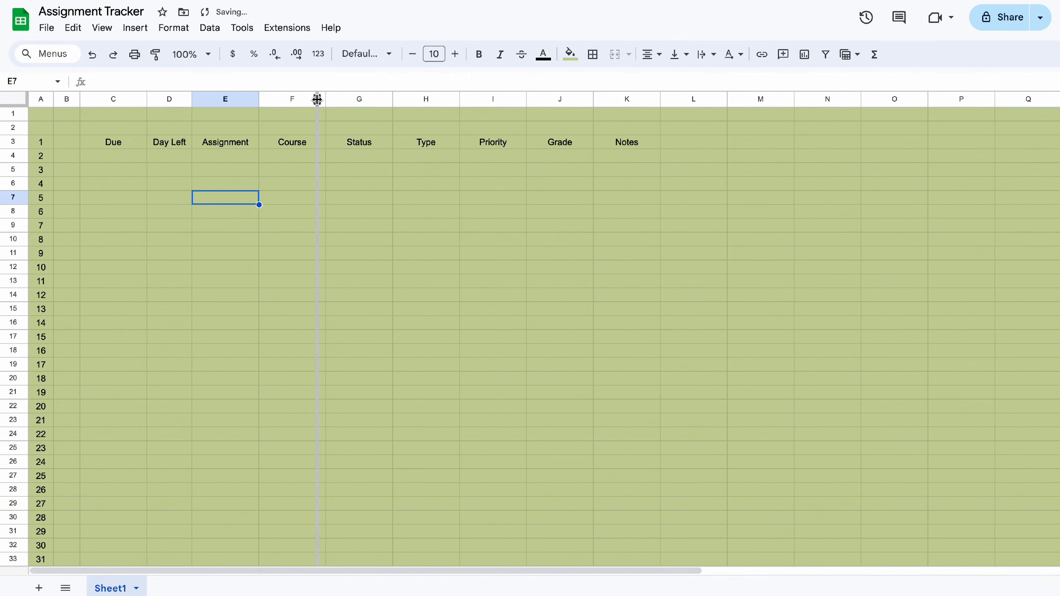
left_click_drag(317, 99, 317, 99)
left_click_drag(385, 99, 412, 100)
left_click_drag(547, 98, 557, 100)
left_click_drag(825, 100, 1026, 99)
Add a second sheet and fill all of its cells with the same light olive green.
left_click(39, 588)
key("ctrl+a")
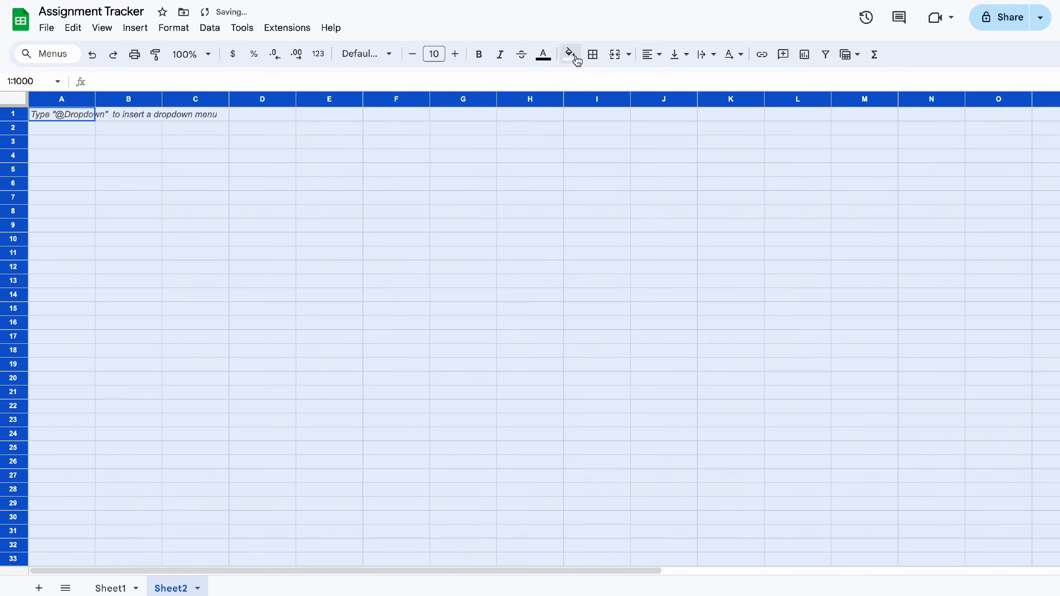
left_click(575, 57)
left_click(572, 279)
Enter the headers Course in B3 and Type in C3 on Sheet2.
left_click(135, 143)
type("Course")
key("Tab")
left_click(262, 211)
Widen the Course and Type columns on Sheet2.
left_click_drag(162, 100, 189, 100)
left_click_drag(256, 100, 291, 100)
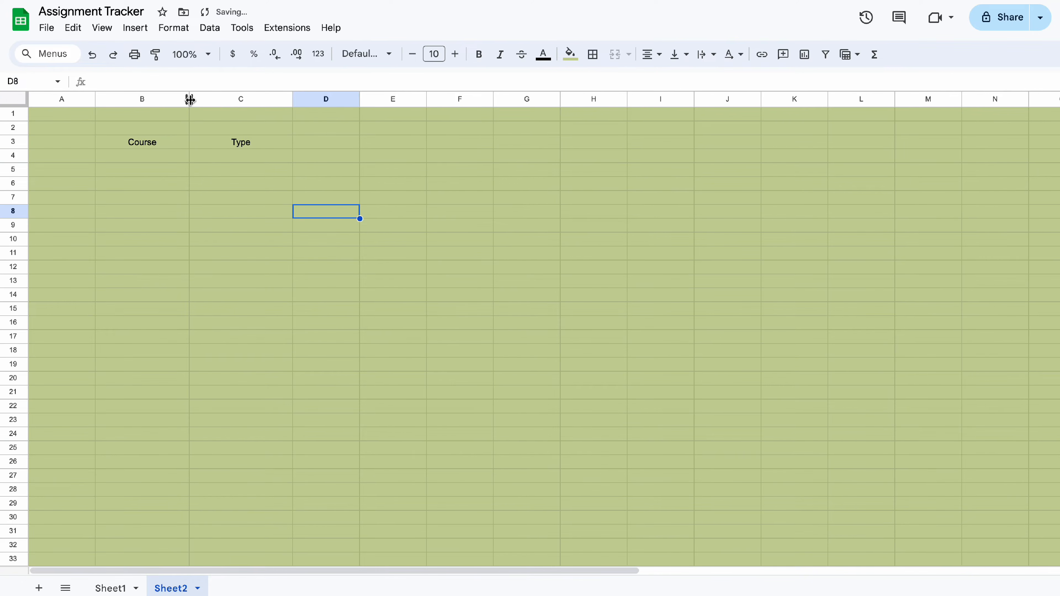
left_click_drag(189, 99, 203, 100)
left_click_drag(305, 99, 317, 99)
left_click_drag(203, 99, 211, 99)
left_click(426, 155)
Place a narrow blank column between the Course and Type columns and widen the Course column further.
left_click_drag(354, 100, 279, 121)
left_click(424, 142)
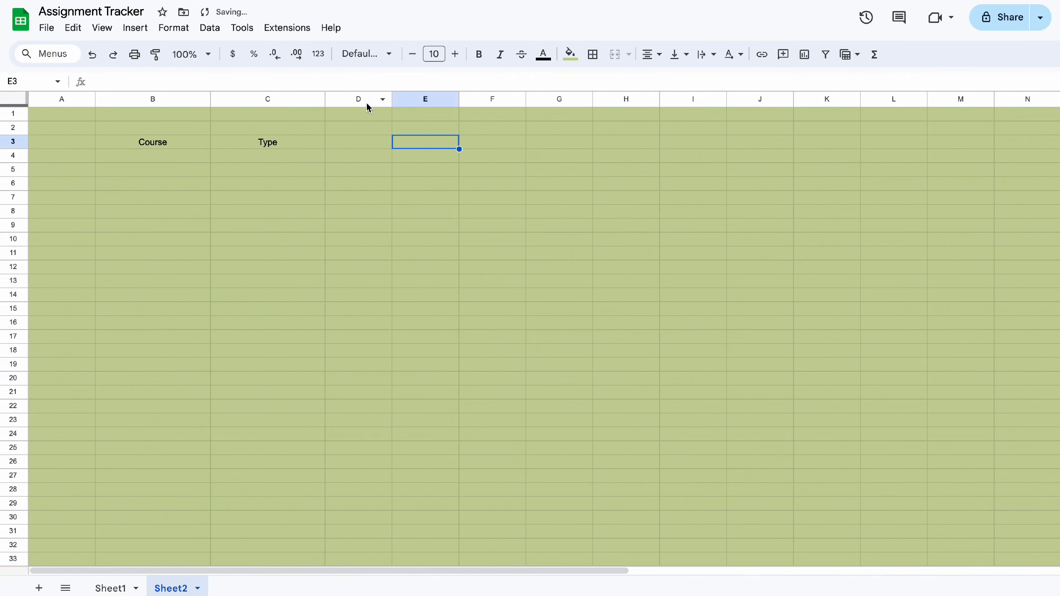
left_click(362, 100)
left_click_drag(362, 101, 237, 100)
left_click(419, 183)
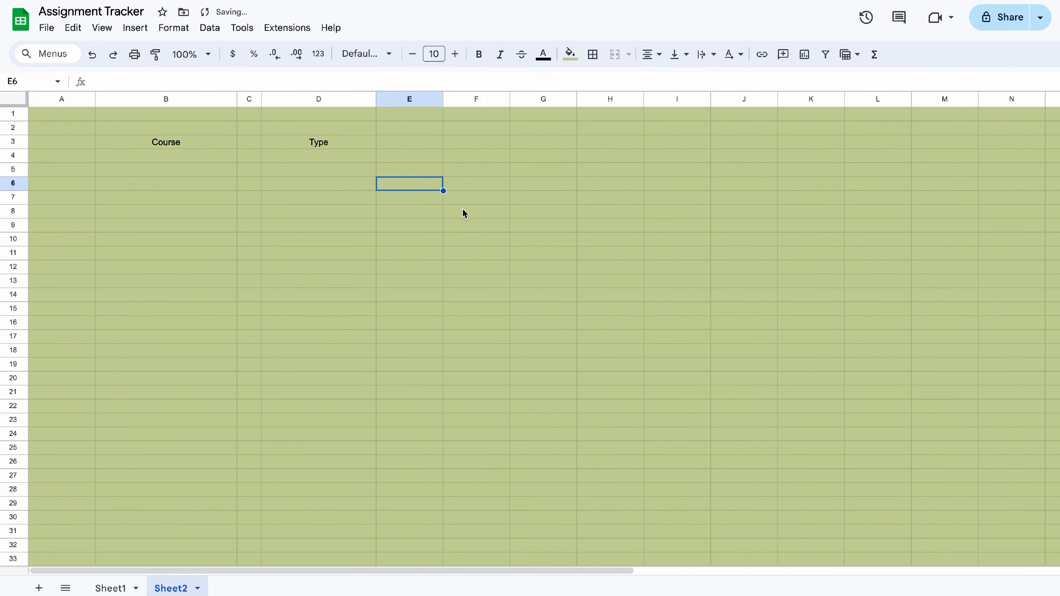
Make the Course and Type headers in B3:D3 bold with font size 12.
left_click_drag(112, 144, 115, 287)
left_click(131, 156)
left_click_drag(133, 143, 334, 142)
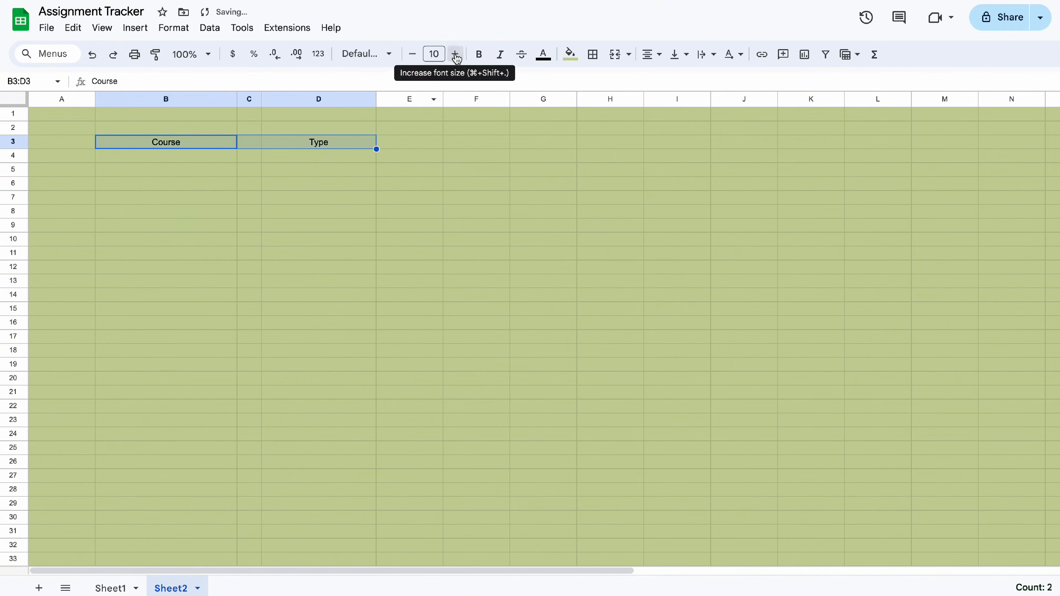
left_click(455, 54)
left_click(479, 54)
Set the text colour of the Course and Type headers to white.
left_click(543, 55)
left_click(623, 203)
left_click(413, 241)
left_click_drag(132, 143, 315, 144)
left_click(543, 54)
left_click(680, 92)
List Math, Biology, Chemistry, Physics and History in B4:B8 and fill the Course and Type header cells with dark teal.
left_click(166, 157)
type("Math Biology Chemistry Physics History")
left_click(166, 143)
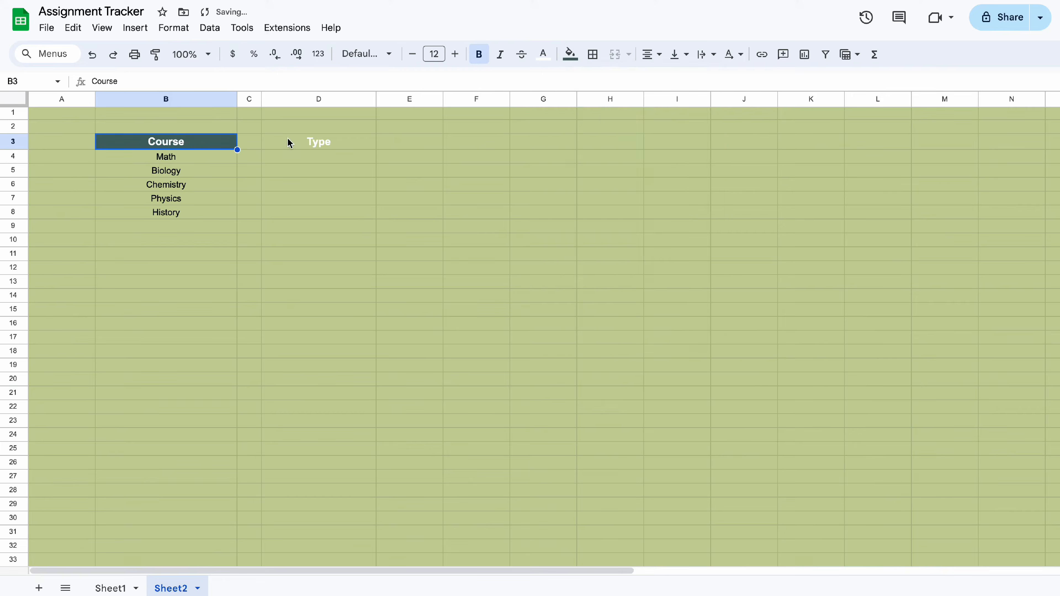
left_click(289, 142)
Number the list rows from 1 to 10 in A4:A13, entering 1 and 2 and filling the series down.
left_click_drag(121, 156, 111, 283)
left_click(62, 157)
type("1 2")
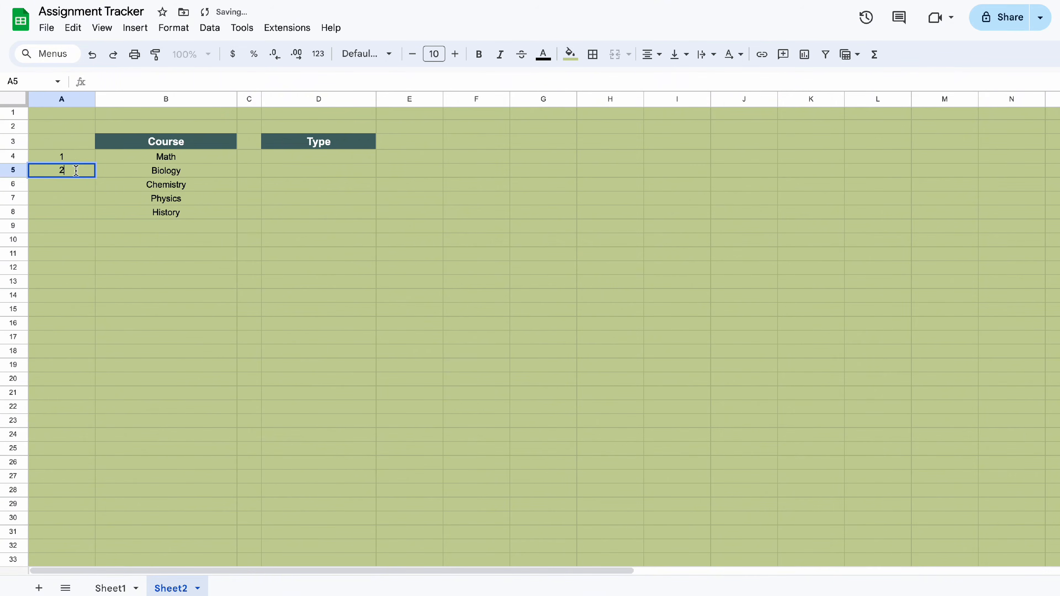
left_click_drag(67, 156, 67, 170)
left_click_drag(95, 177, 96, 283)
left_click(125, 268)
Fill the list cells under Course (B4:B13) and Type (D4:D13) with light beige.
left_click_drag(196, 157, 202, 283)
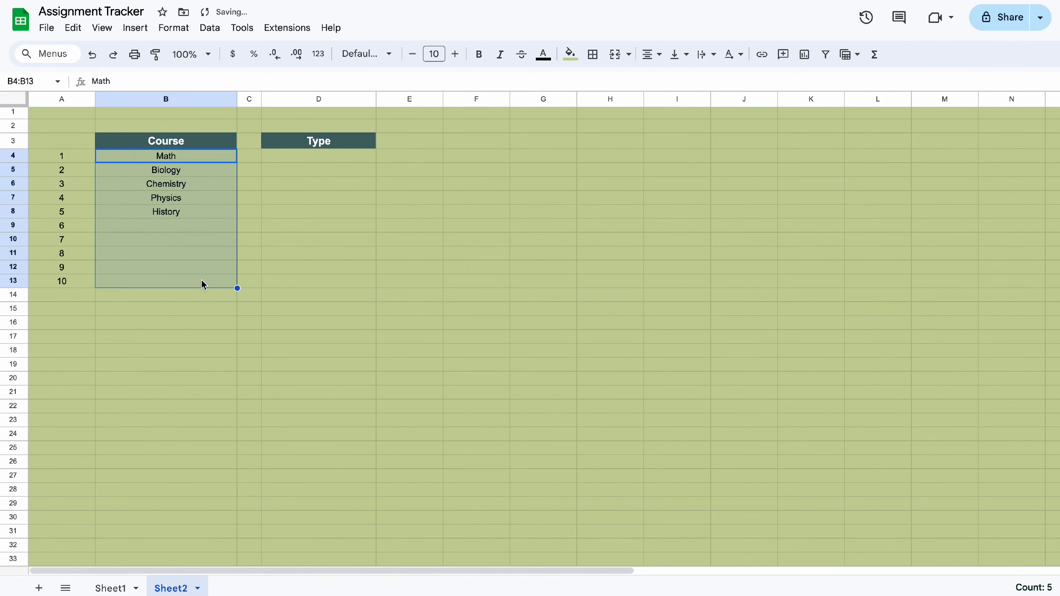
left_click(569, 54)
left_click(595, 246)
left_click_drag(283, 155, 288, 282)
left_click(570, 55)
Apply white borders around the Course list (B3:B13) and the Type list (D3:D13).
left_click_drag(105, 144, 109, 282)
left_click(592, 54)
left_click_drag(288, 143, 294, 281)
left_click(592, 54)
left_click(688, 84)
left_click_drag(104, 144, 109, 283)
left_click(593, 54)
left_click(688, 83)
left_click_drag(288, 142, 292, 282)
Add white divider lines between the rows inside the Course and Type lists.
left_click_drag(126, 156, 129, 282)
left_click(592, 55)
left_click(618, 82)
left_click(691, 103)
left_click(734, 190)
left_click(425, 239)
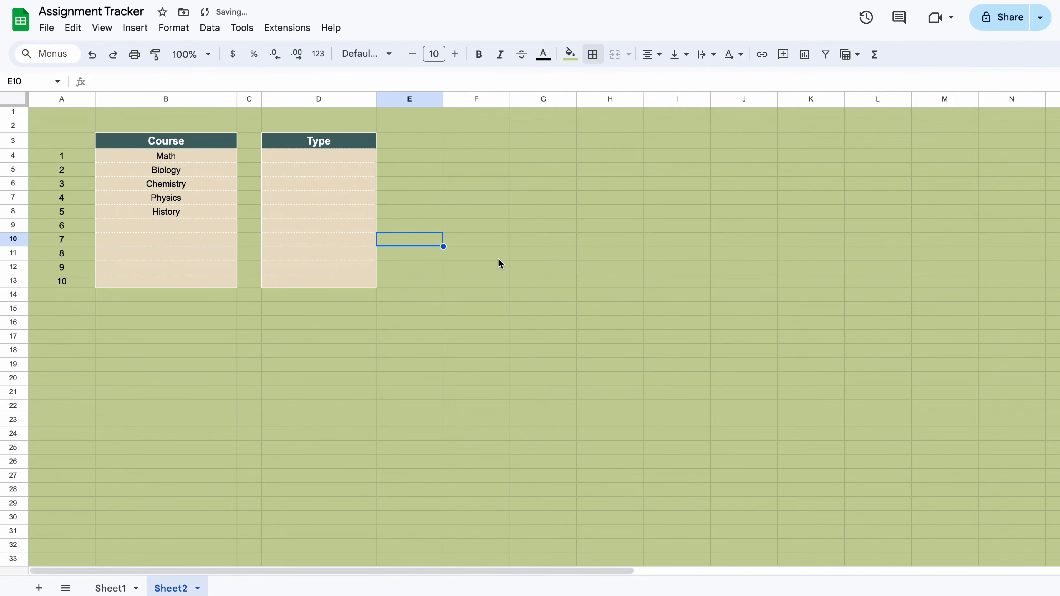
Hide the gridlines on Sheet2.
left_click(135, 28)
left_click(334, 75)
left_click(565, 309)
Enter Essay, Presentation and Homework in D4:D6 of the Type list.
left_click(330, 157)
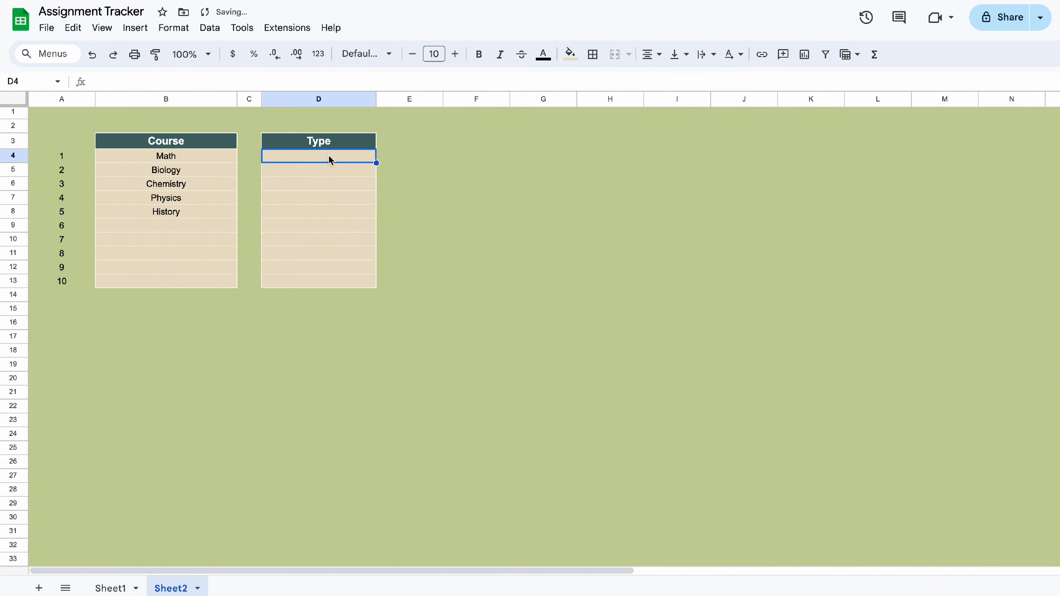
type("Essay")
key("Return")
type("Presentation")
key("Return")
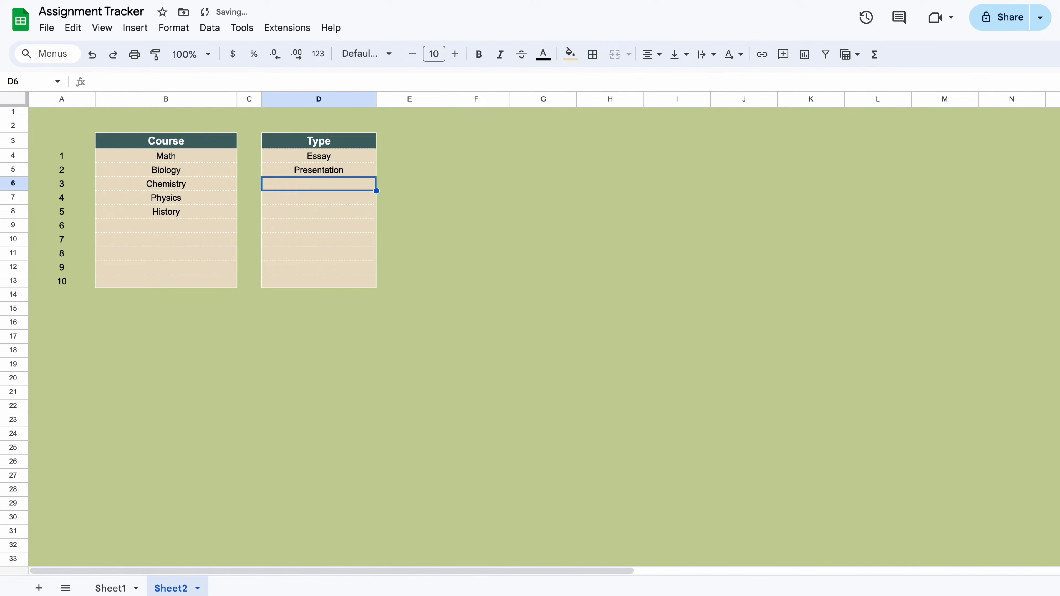
type("Homework")
key("Return")
Enter Test, Lab and Final Exam in D7:D9 of the Type list.
type("Test")
key("Return")
type("Lab")
key("Return")
type("Final Exam")
left_click(410, 379)
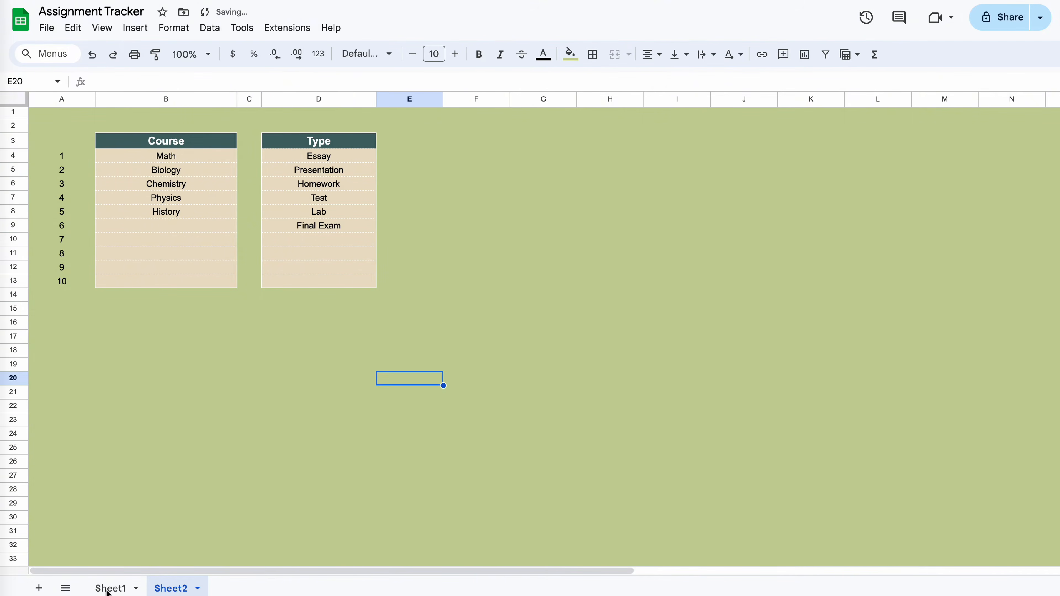
Insert a dropdown in the Course column of Sheet1, covering cells F4:F1000 below the header.
left_click(110, 589)
left_click_drag(372, 143, 372, 161)
left_click(372, 170)
left_click(373, 100)
left_click(369, 114)
left_click(367, 100)
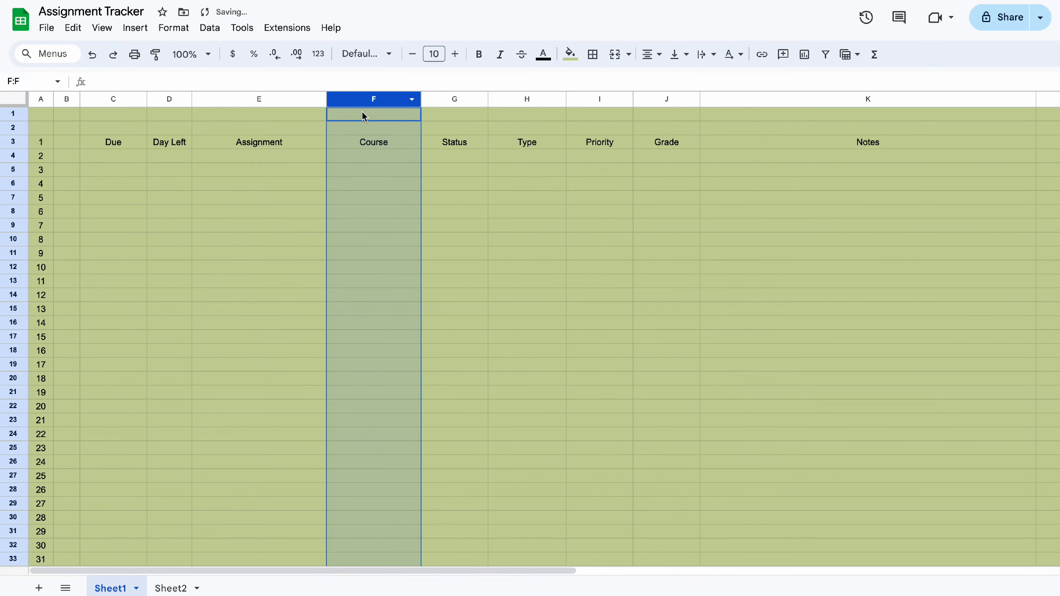
left_click(362, 113, "super")
left_click(355, 129, "super")
left_click(350, 140, "super")
left_click(139, 30)
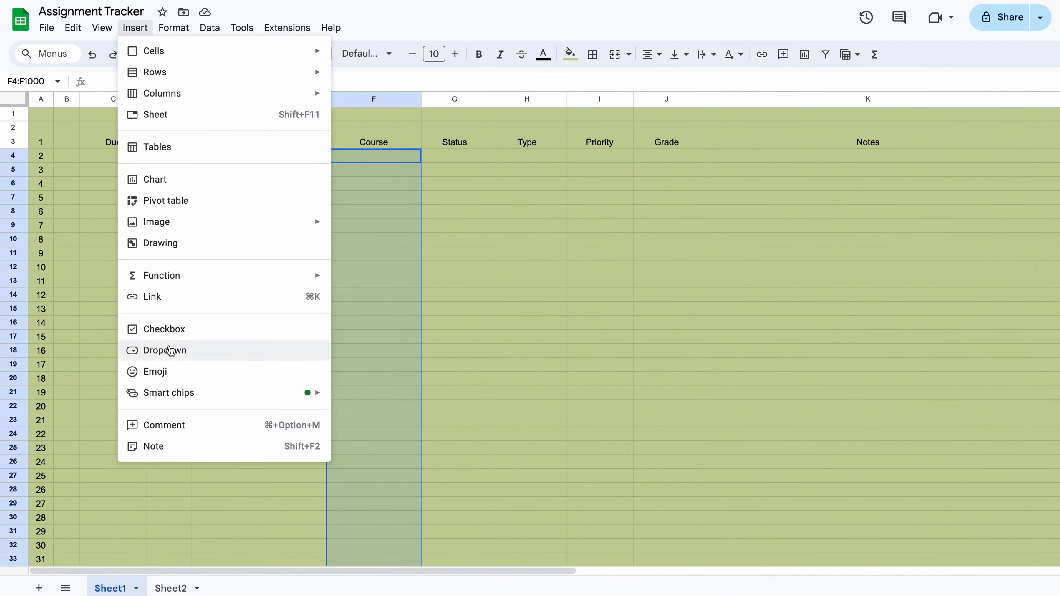
left_click(174, 351)
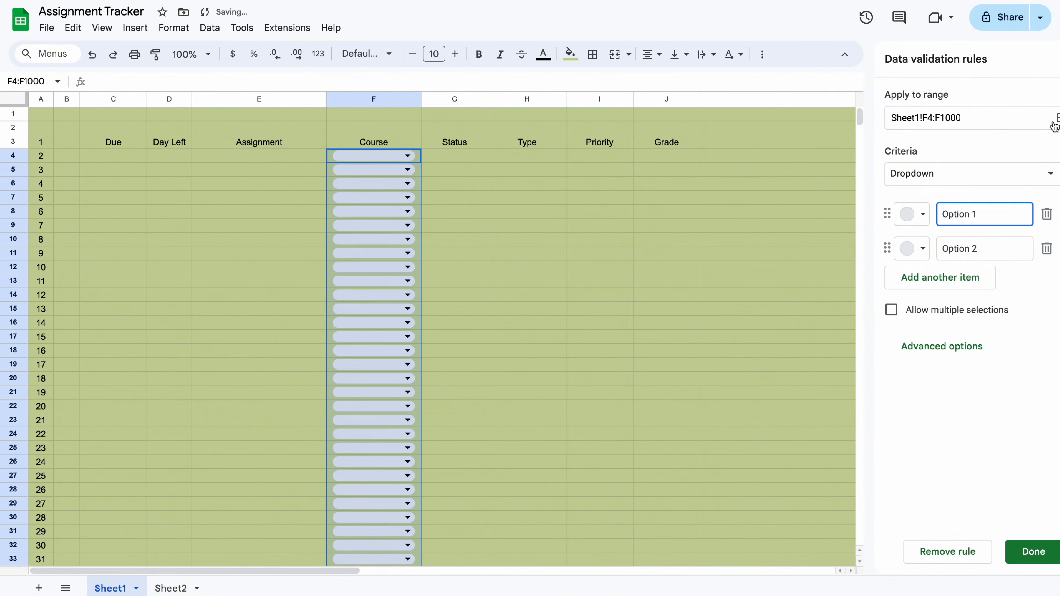
Change the Course column rule to a dropdown from a range and source it from Sheet2!B4:B13.
left_click(1030, 174)
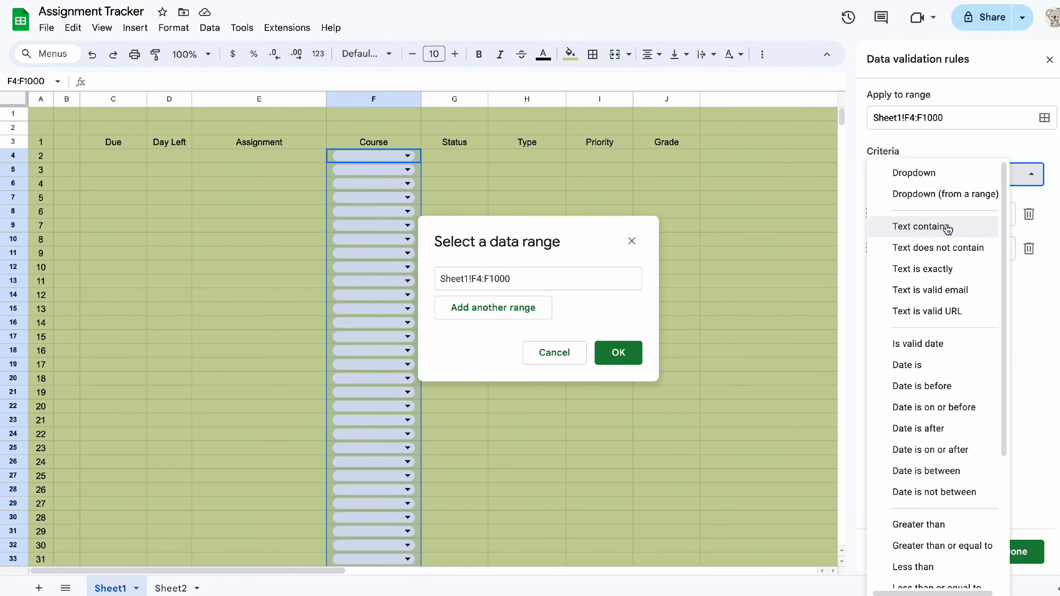
left_click(952, 195)
left_click(1031, 214)
left_click(174, 588)
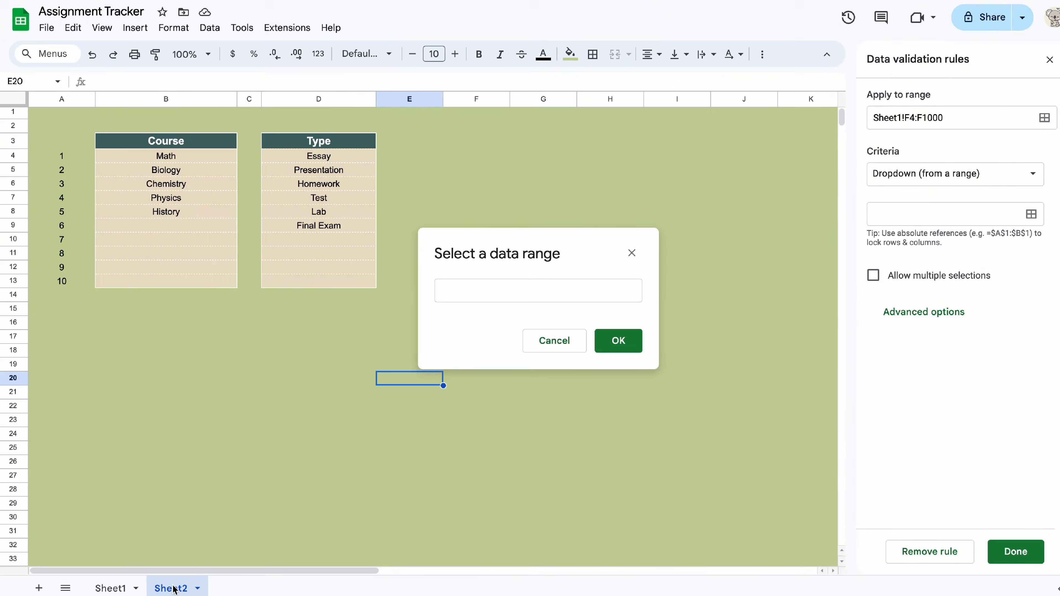
left_click_drag(205, 155, 199, 276)
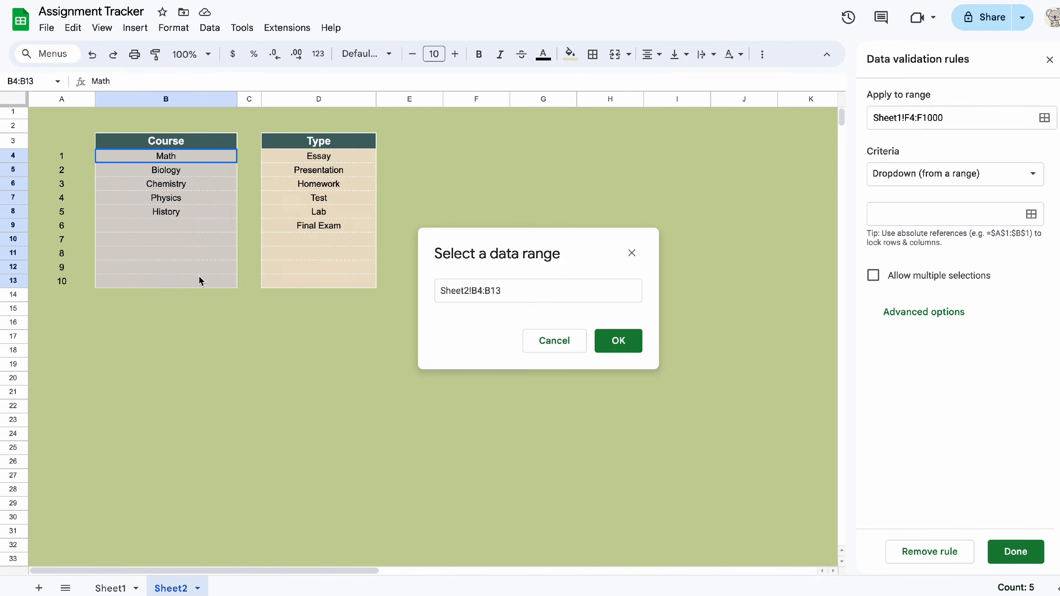
left_click(632, 343)
Set the Course dropdowns' display style to Arrow and save the validation rule.
left_click(945, 489)
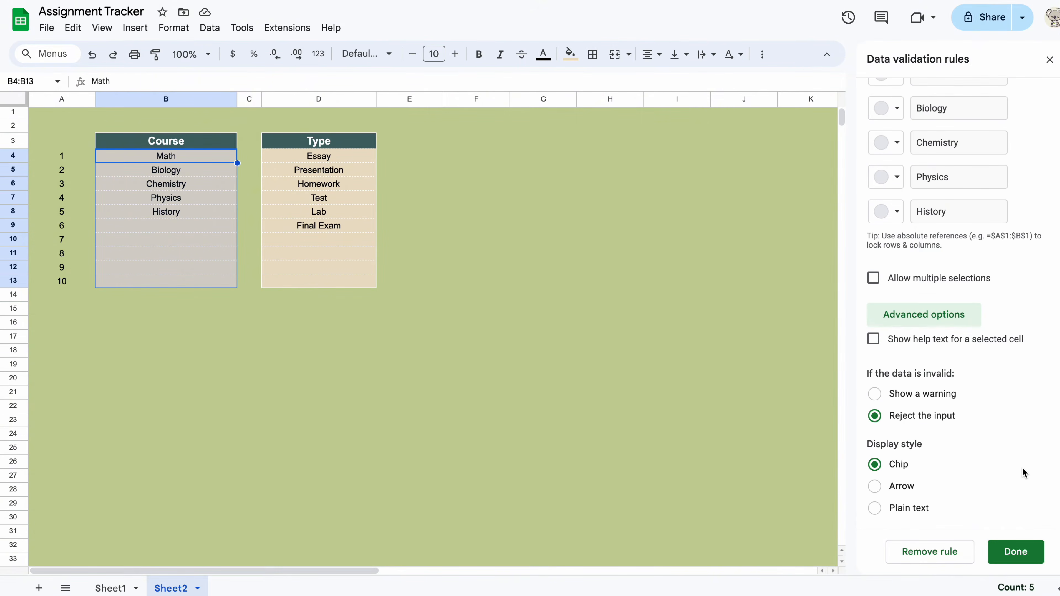
left_click(1018, 485)
left_click(1016, 552)
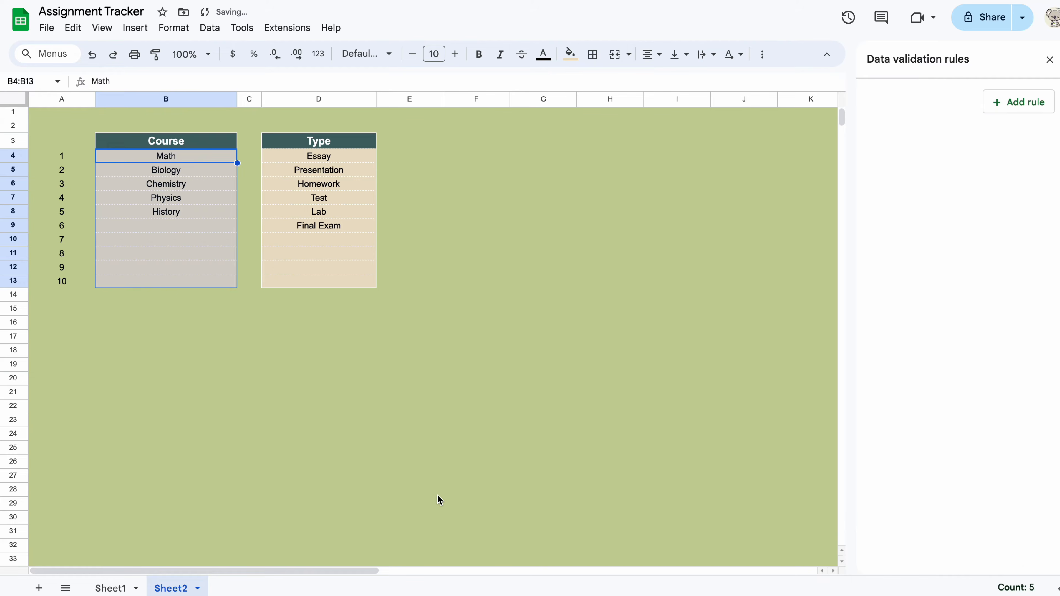
Try the Course dropdowns on Sheet1 by choosing Math in F4 and another course in F5.
left_click(414, 156)
left_click(363, 178)
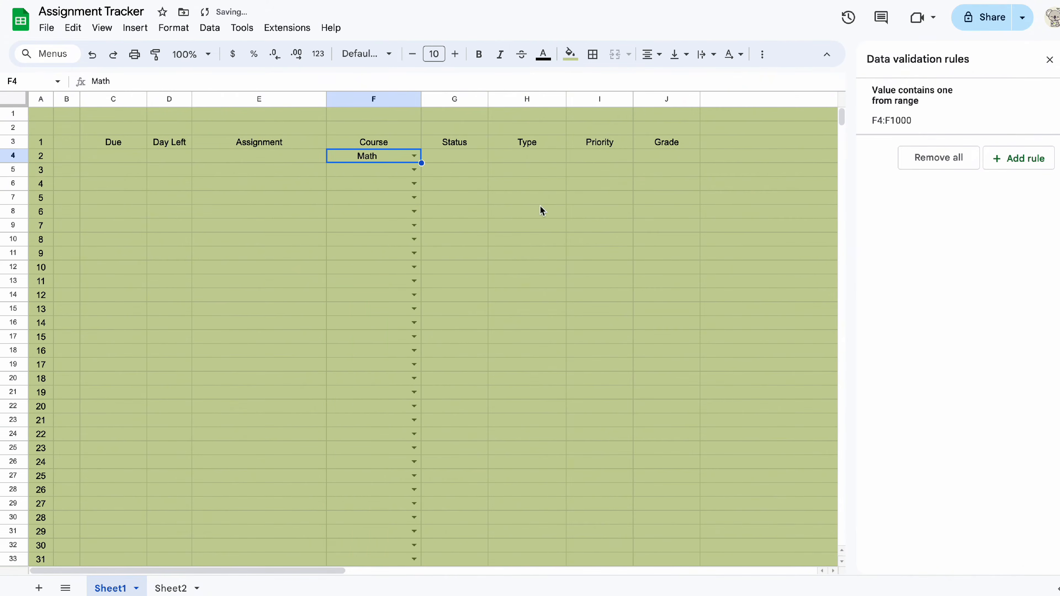
left_click(413, 170)
left_click(402, 186)
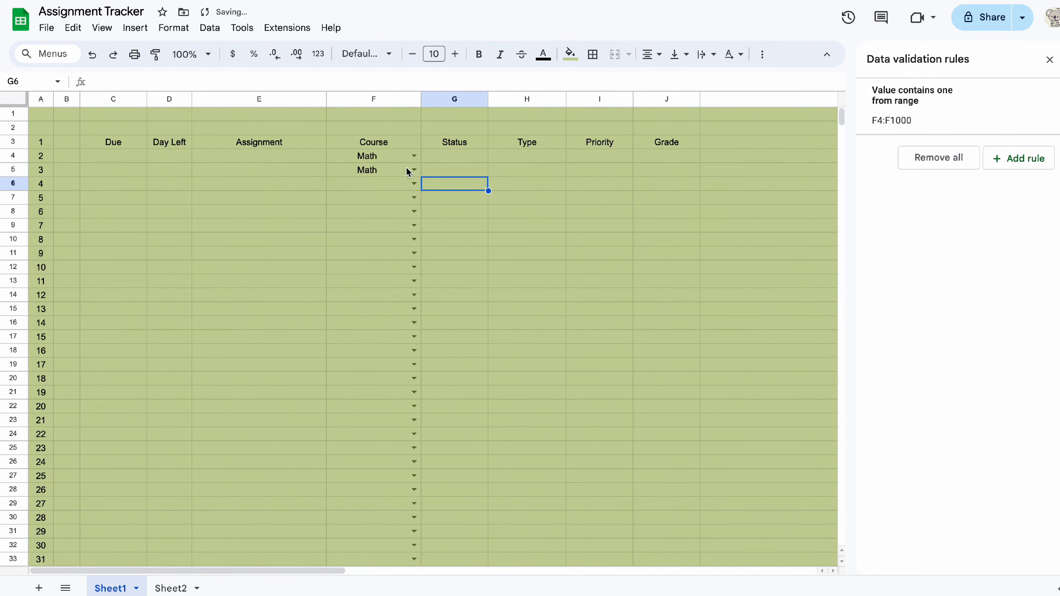
left_click(413, 170)
left_click(378, 206)
left_click(413, 184)
left_click(470, 144)
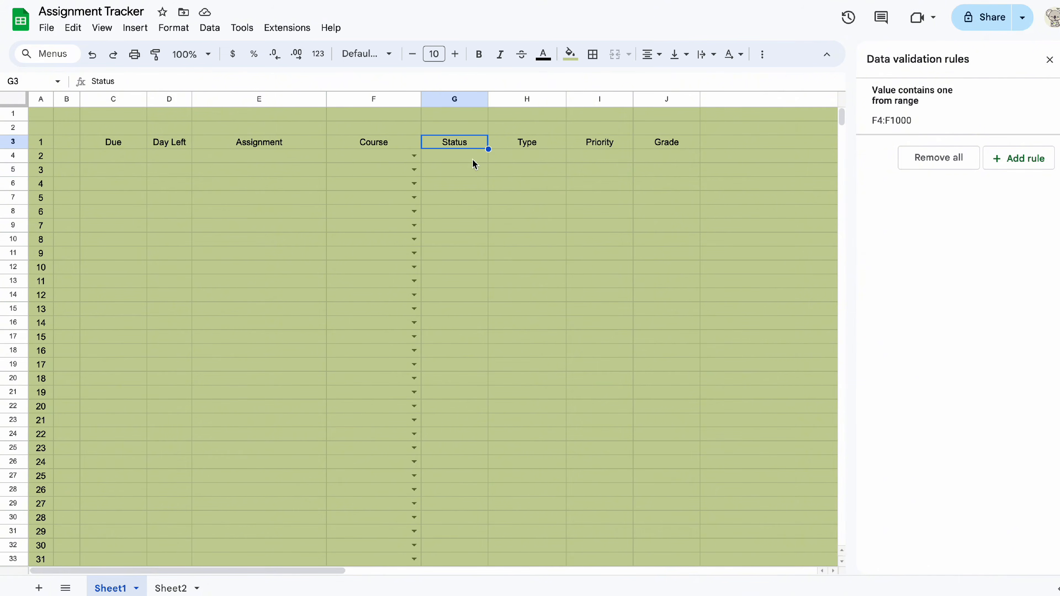
Insert a dropdown in the Type column of Sheet1, covering cells H4:H1000 below the header.
left_click(525, 102)
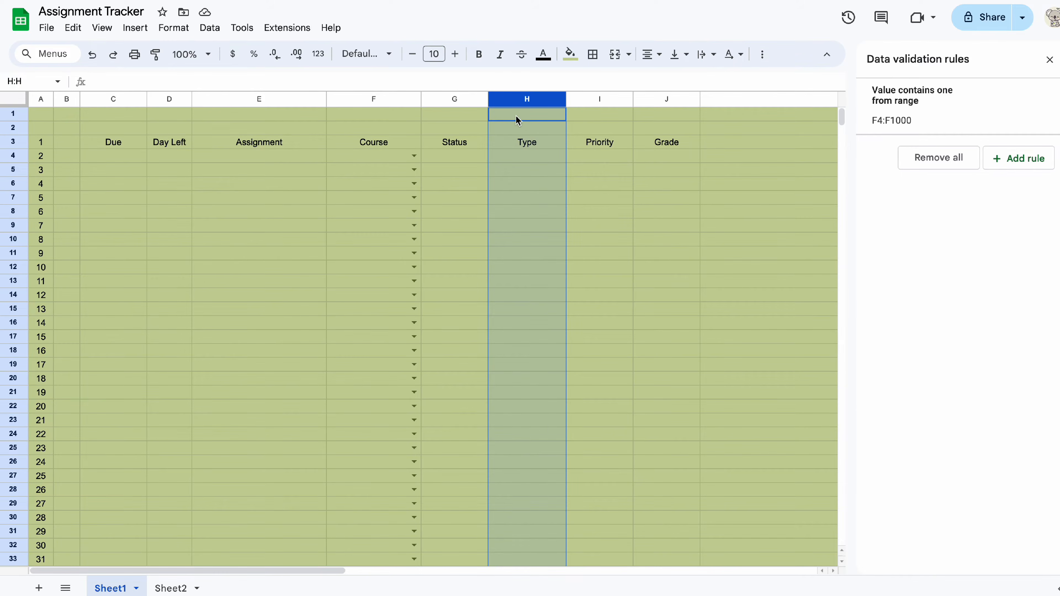
left_click(516, 117, "super")
left_click(507, 129, "super")
left_click(500, 143, "super")
left_click(134, 27)
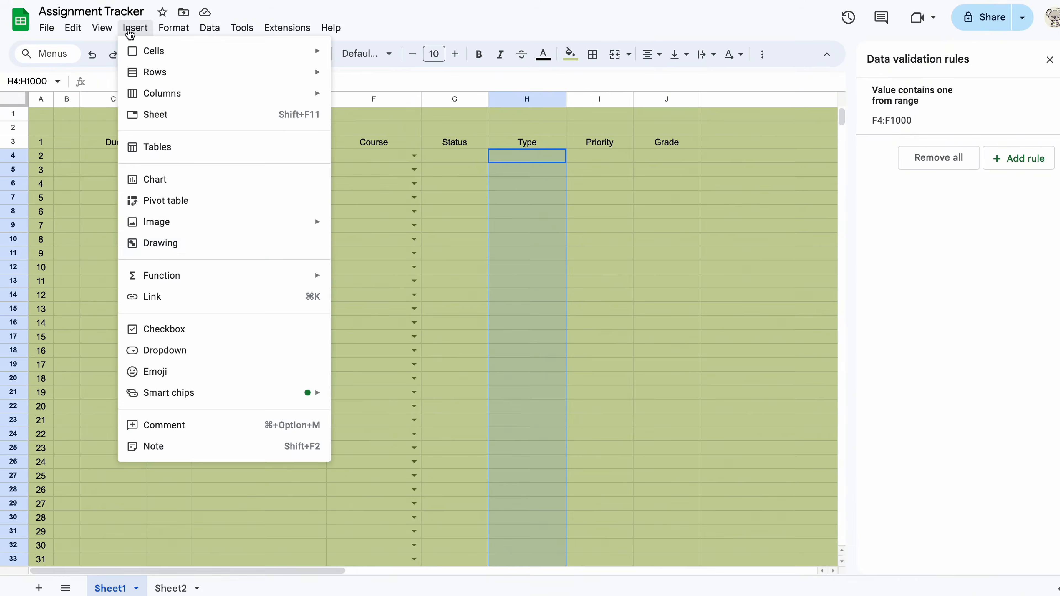
left_click(171, 351)
Change the Type column rule to a dropdown from a range and source it from Sheet2!D4:D13.
left_click(1038, 176)
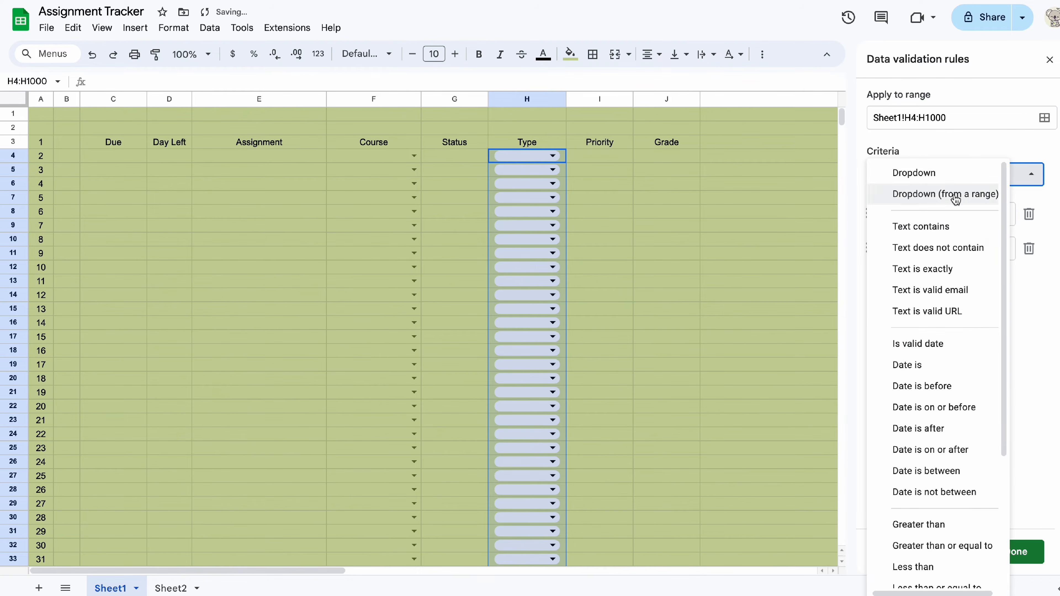
left_click(953, 194)
left_click(170, 588)
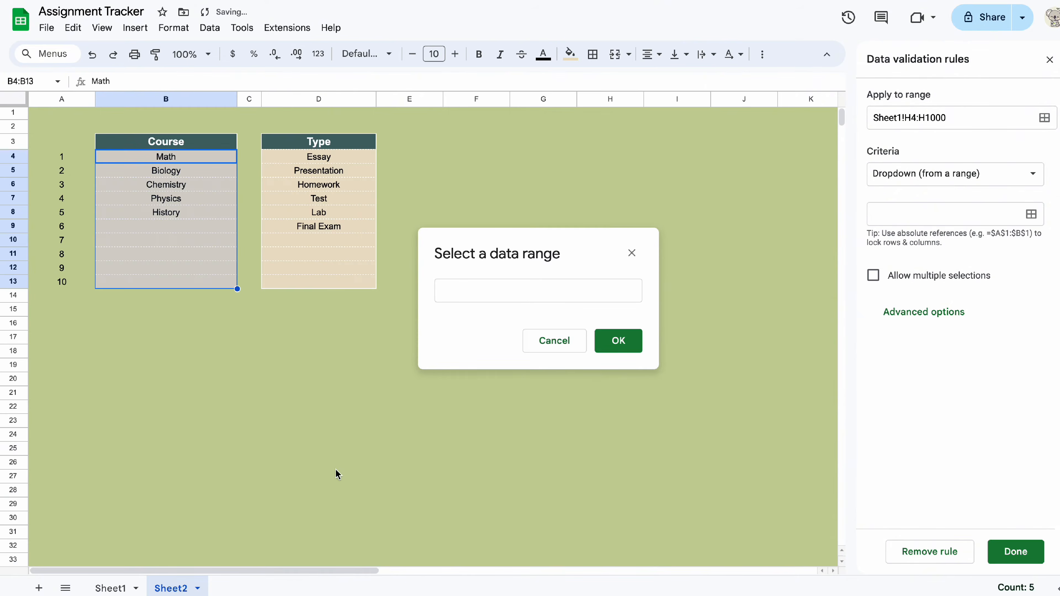
left_click_drag(346, 158, 337, 277)
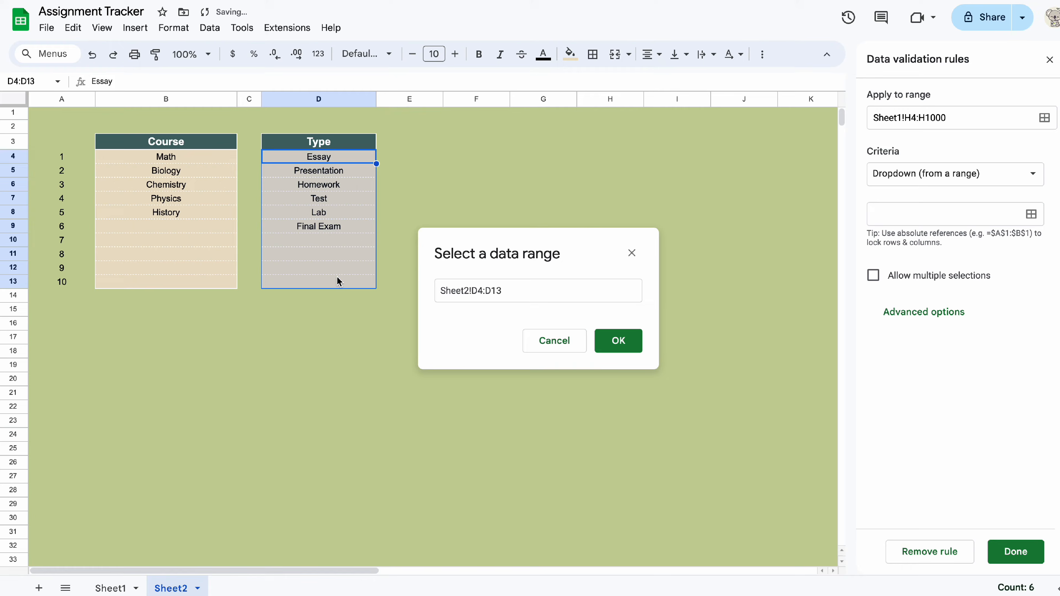
left_click(618, 340)
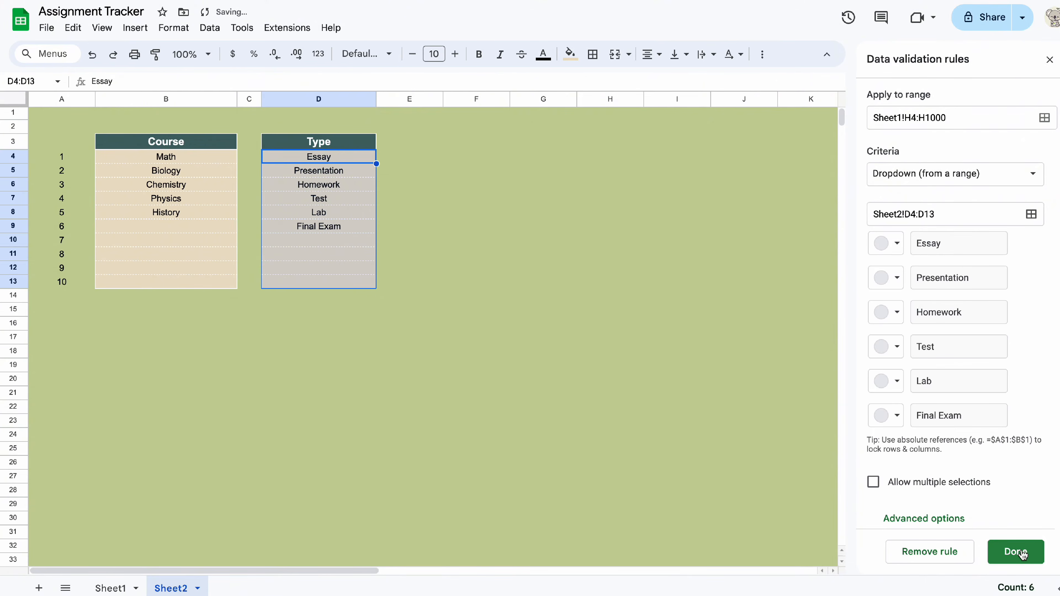
Set the Type dropdowns' display style to Arrow, save the rule and return to Sheet1.
left_click(910, 513)
left_click(875, 487)
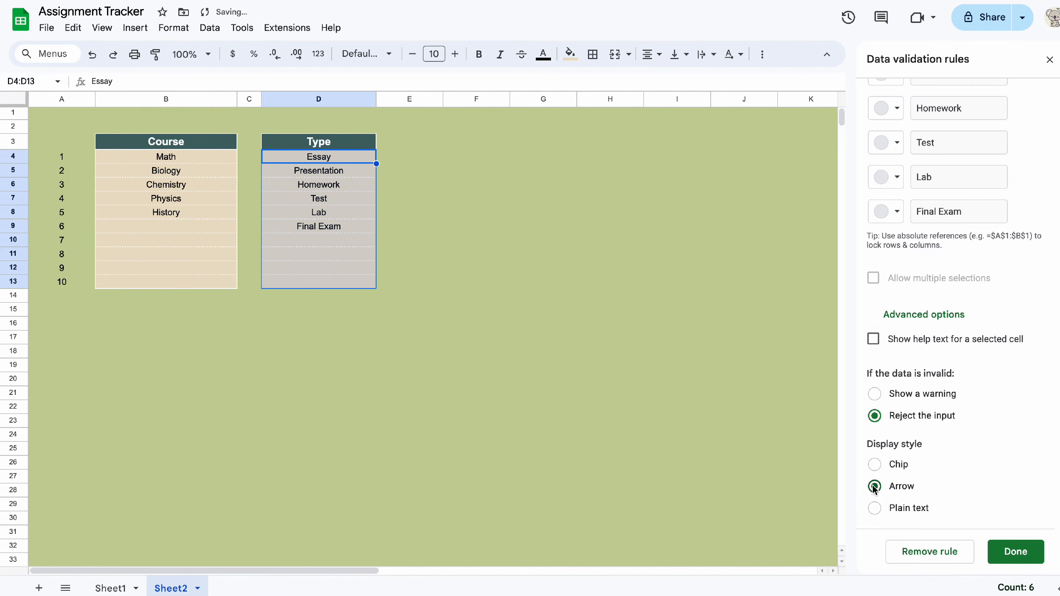
left_click(1014, 553)
left_click(110, 588)
left_click(670, 299)
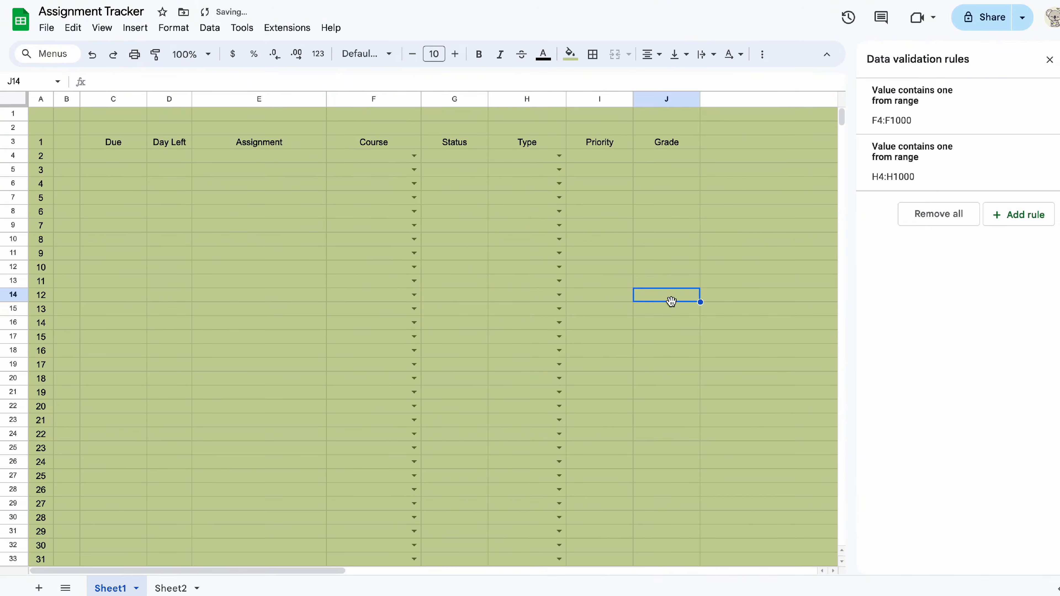
Choose Math and Presentation for Course and Type in row 4, and Biology and Essay in row 5.
double_click(373, 156)
left_click(370, 172)
double_click(523, 156)
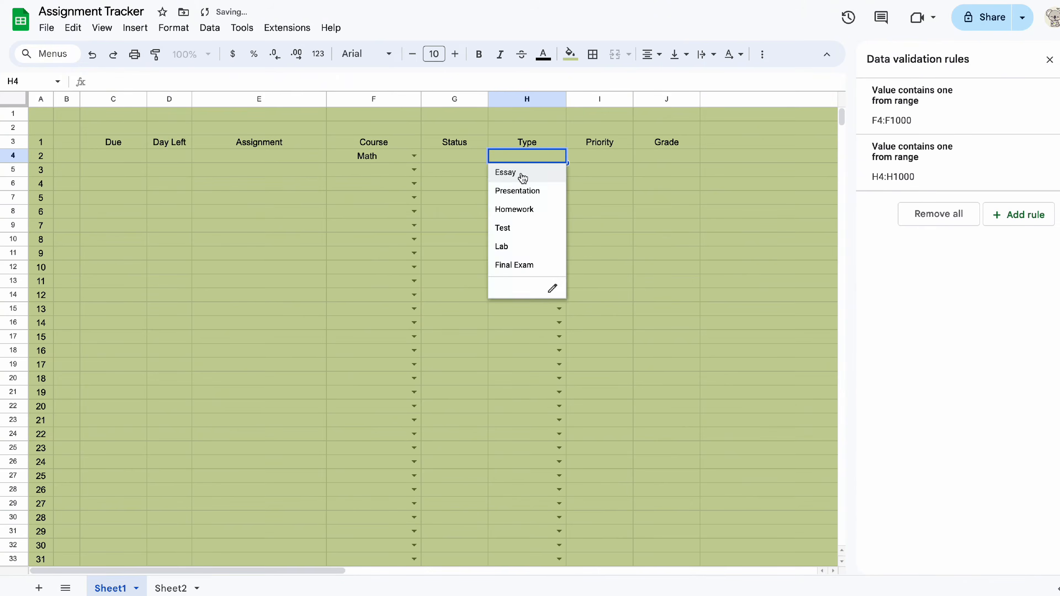
left_click(521, 191)
double_click(374, 170)
left_click(370, 206)
double_click(524, 170)
left_click(520, 187)
Fill Course and Type in rows 6 to 8 with Chemistry and Lab, Physics and Homework, and History and Final Exam.
left_click(414, 198)
left_click(372, 270)
left_click(559, 198)
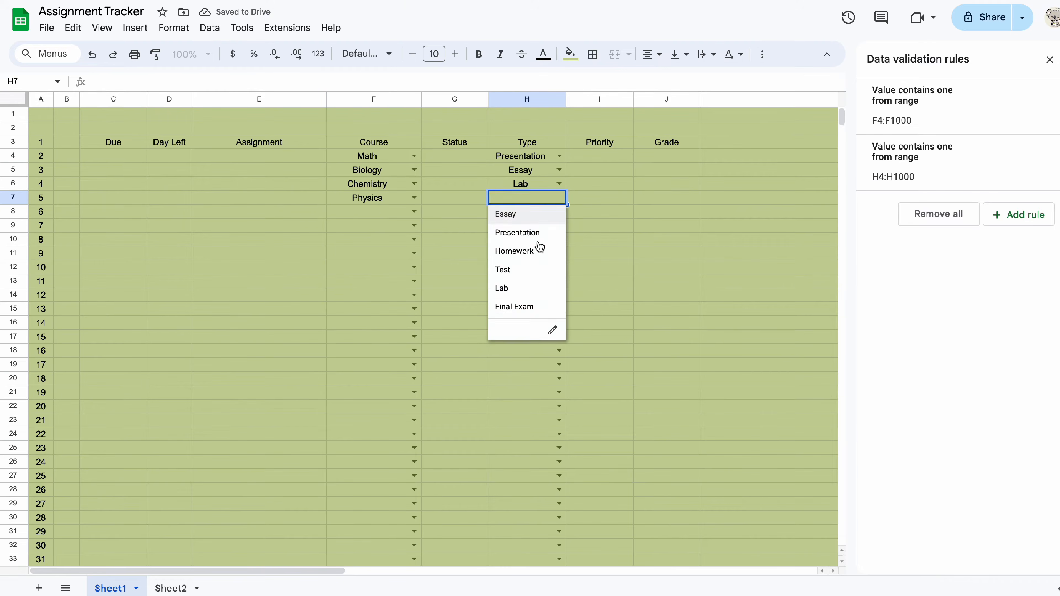
left_click(532, 251)
left_click(414, 211)
left_click(372, 302)
left_click(559, 212)
left_click(527, 321)
Try to insert a column to the left of column C.
right_click(66, 98)
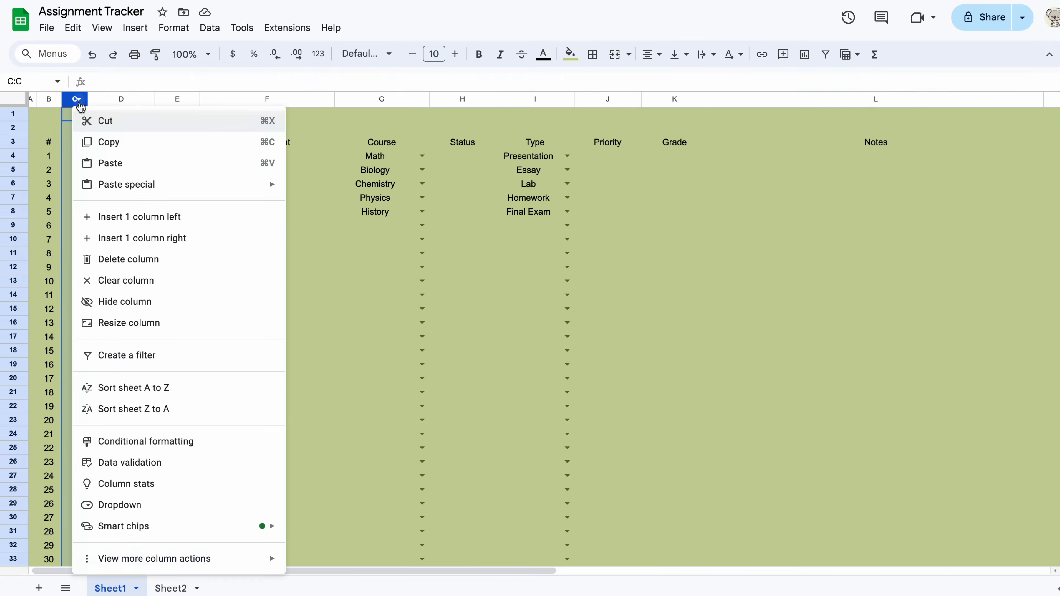
left_click(142, 216)
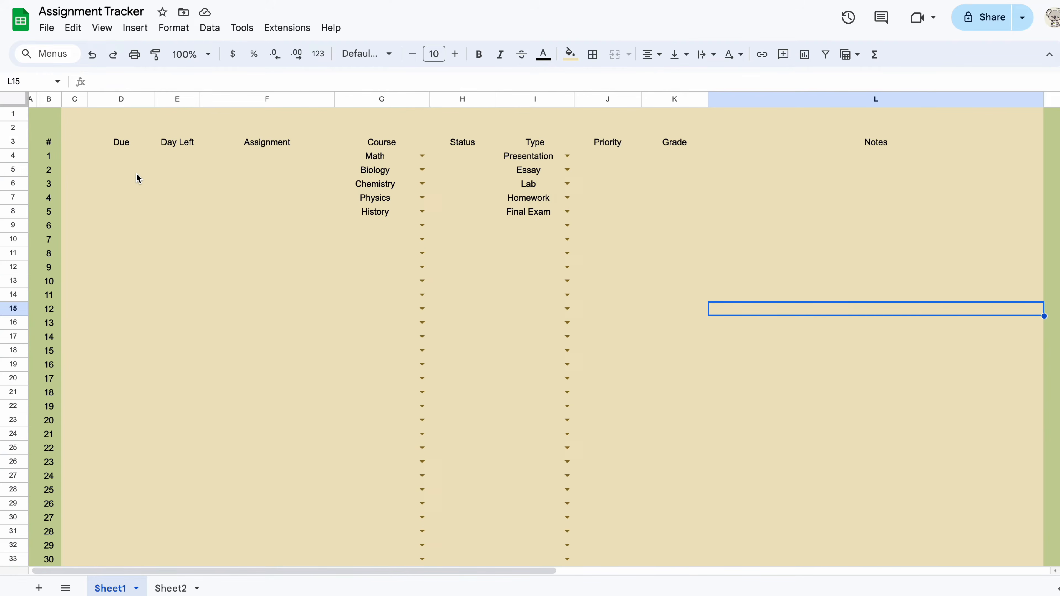
Add white vertical borders and white dashed horizontal borders to columns B through L.
left_click_drag(48, 99, 819, 99)
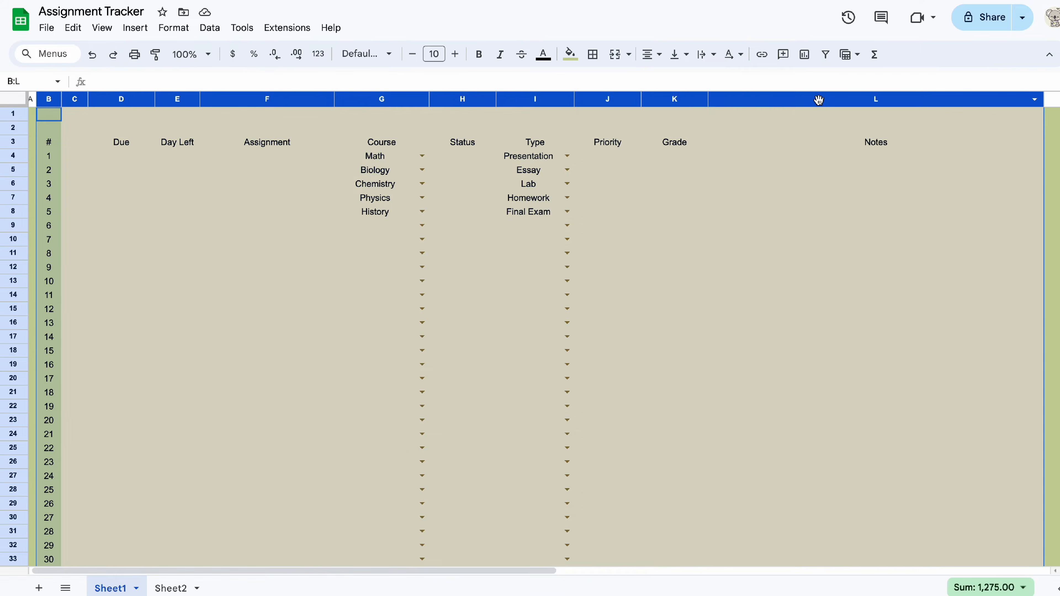
left_click(592, 55)
left_click(667, 86)
left_click(720, 104)
left_click(732, 188)
left_click(643, 85)
left_click(879, 240)
Fill header cells B3:L3 with dark green and make their text white, bold and one point larger.
left_click(74, 142)
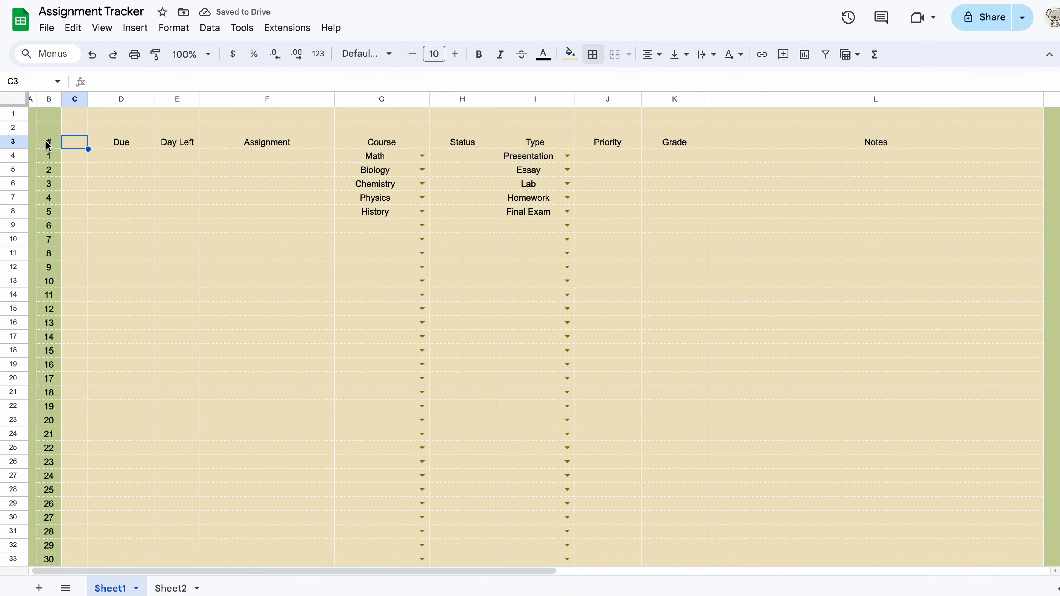
left_click_drag(48, 143, 876, 143)
left_click(569, 55)
left_click(598, 260)
left_click(543, 55)
left_click(668, 94)
left_click(479, 54)
left_click(455, 54)
left_click(312, 230)
Make header row 3 slightly taller and align its text to the vertical middle.
left_click_drag(20, 150, 20, 155)
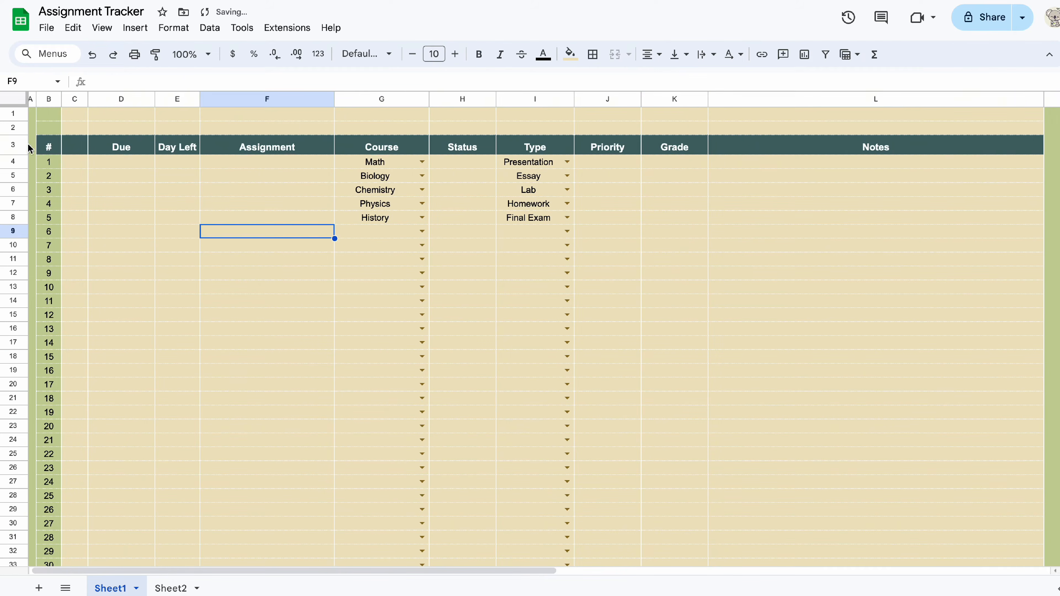
left_click(678, 245)
scroll(861, 371, "right", 1)
scroll(863, 375, "left", 1)
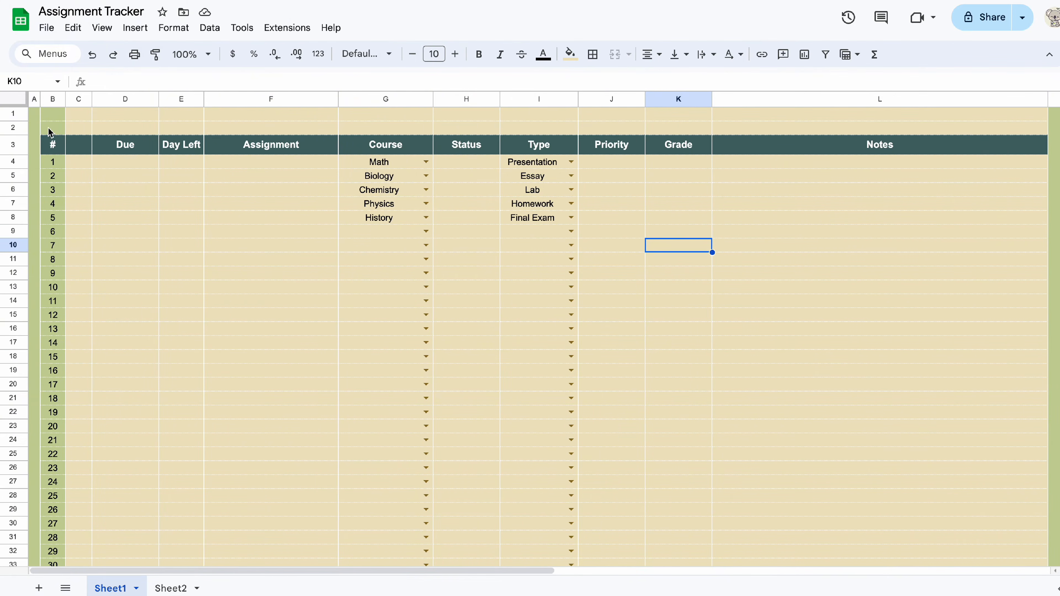
Remove the borders from rows 1 and 2 above the headers and fill them with the sheet's light green.
left_click(592, 54)
left_click(690, 104)
left_click_drag(13, 113, 891, 144)
left_click(855, 231)
left_click(570, 54)
left_click(573, 260)
left_click(859, 328)
Apply an outer border to the header row and set the border line style to solid.
left_click(591, 55)
left_click(690, 83)
left_click(719, 102)
left_click(745, 122)
left_click(51, 114)
right_click(70, 98)
left_click(51, 128)
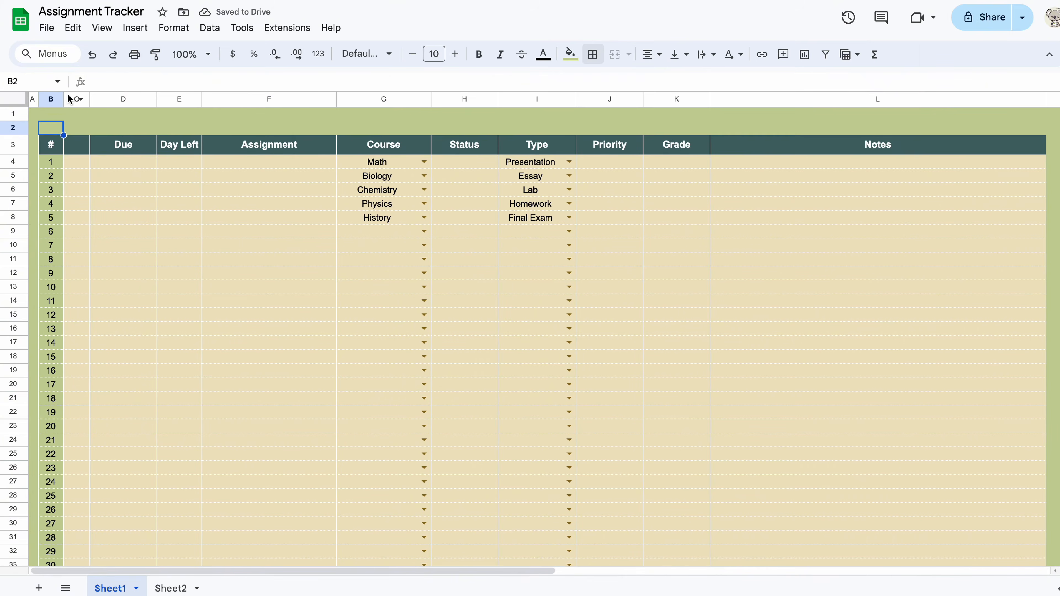
Insert checkboxes in column C, covering cells C4:C1000 below the header row.
left_click(68, 98)
left_click(76, 115, "super")
left_click(76, 129, "super")
left_click(76, 144, "super")
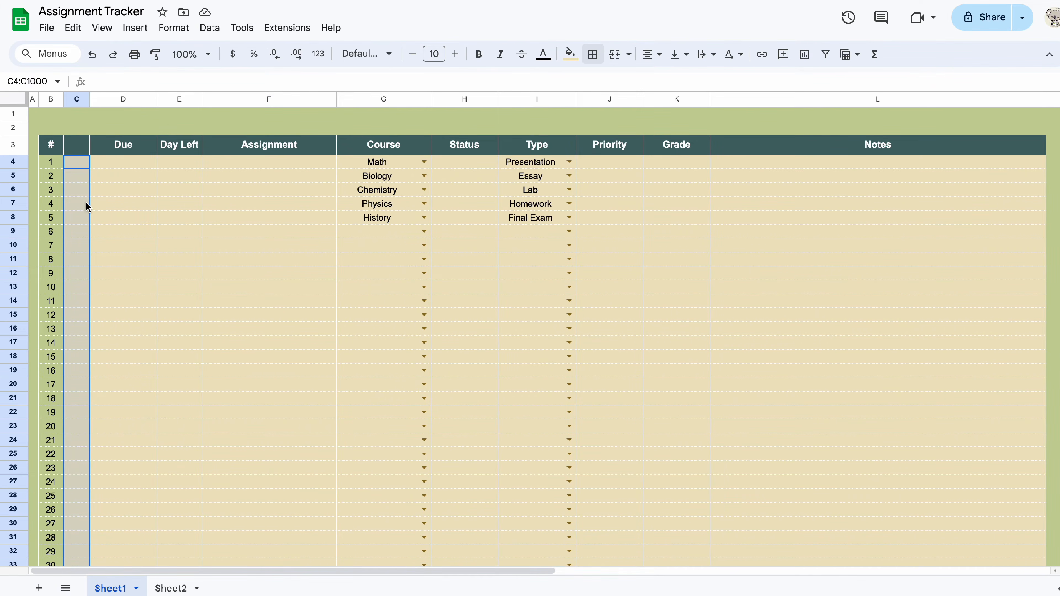
left_click(134, 27)
left_click(169, 332)
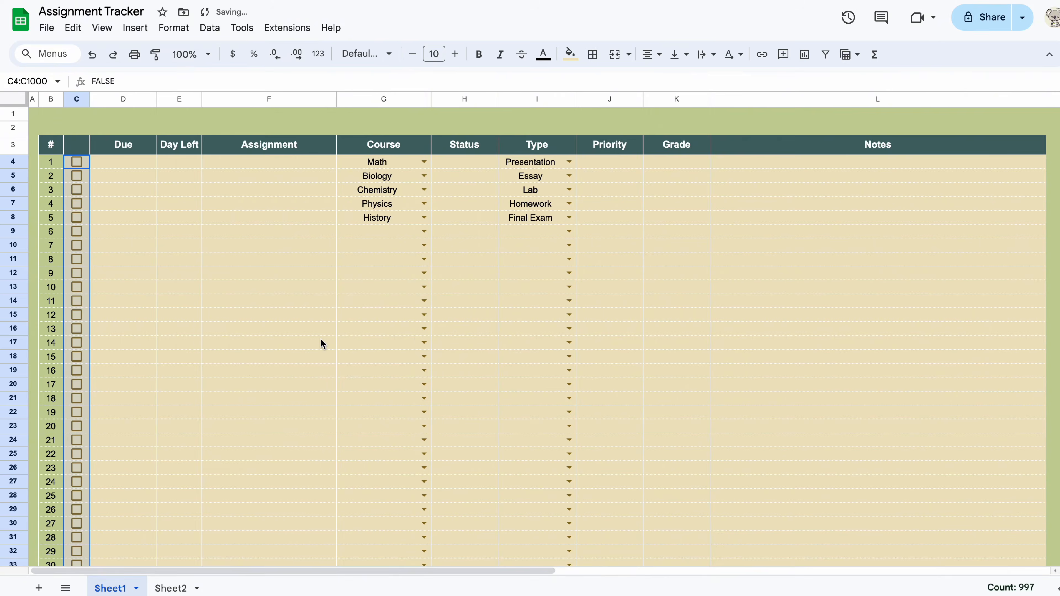
Color the checkboxes in C4:C1000 dark green and reduce their font size to 8.
left_click(570, 56)
left_click(679, 277)
left_click(412, 54)
left_click(412, 54)
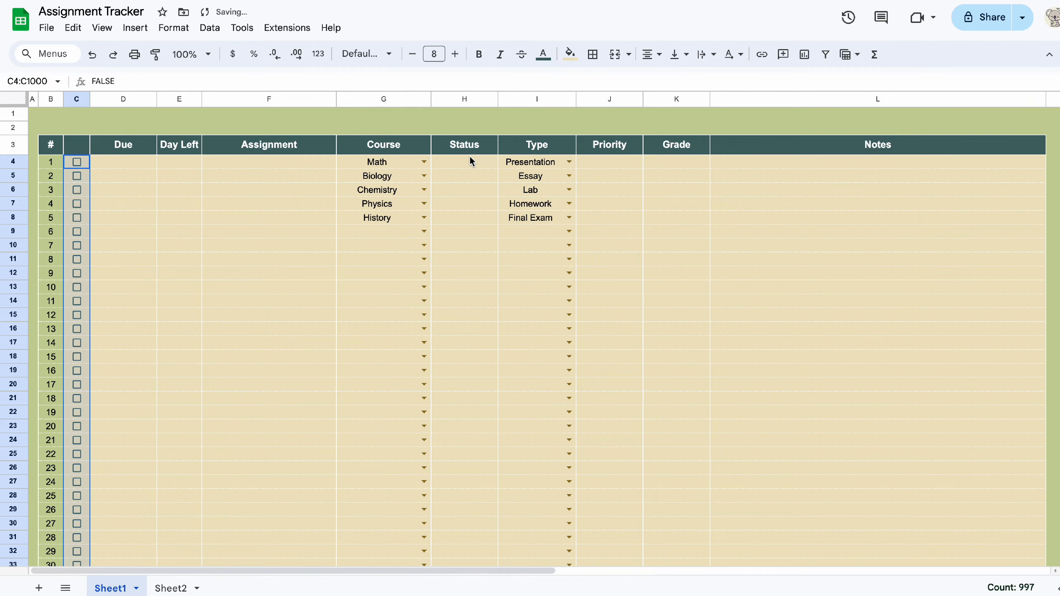
Try the checkbox in C4 by ticking and unticking it.
left_click(260, 259)
left_click(77, 162)
left_click(77, 162)
left_click(71, 191)
left_click(386, 315)
left_click(287, 287)
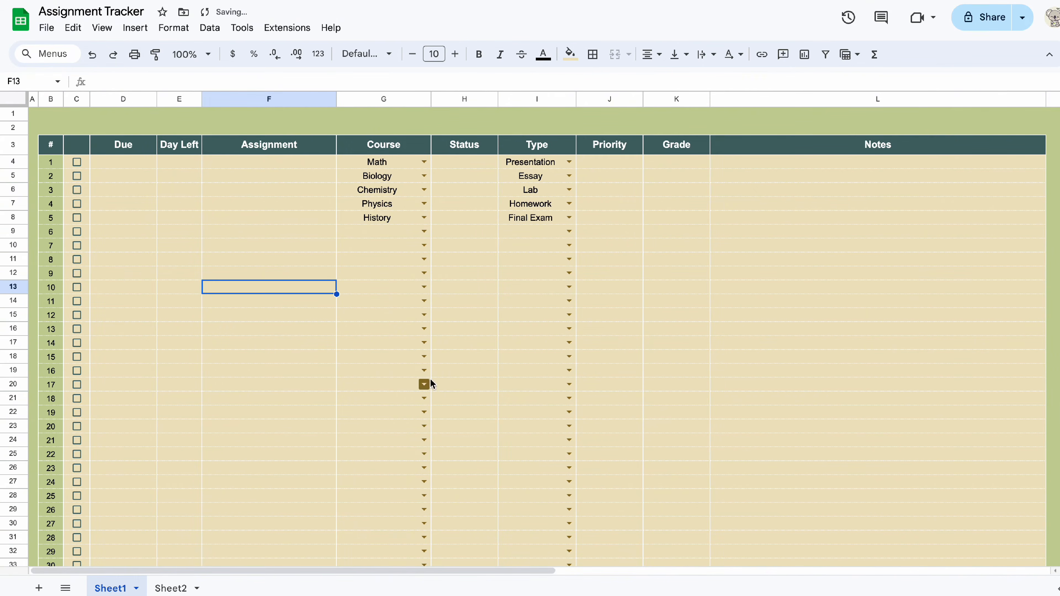
Start a new data validation rule for cells D4:D1000 of the Due column.
left_click(123, 99)
left_click(105, 118, "super")
left_click(108, 128, "super")
left_click(113, 145, "super")
left_click(174, 28)
left_click(336, 257)
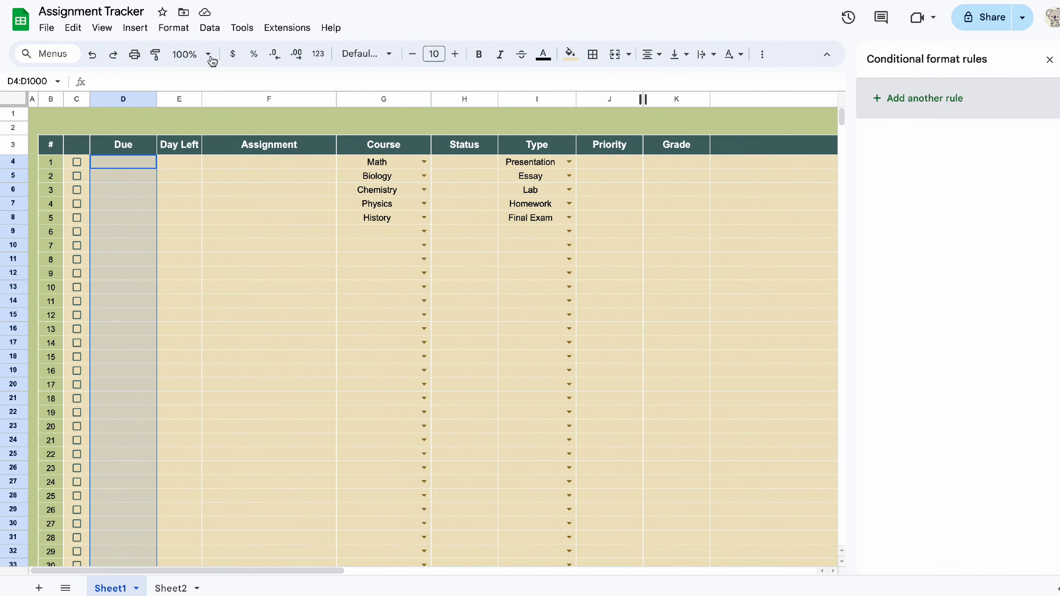
left_click(209, 28)
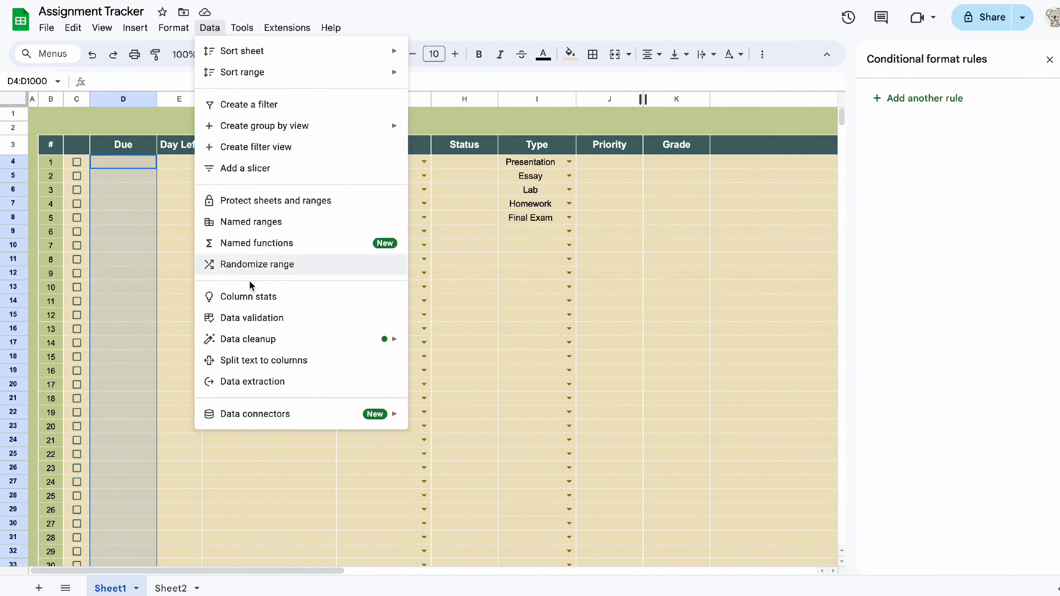
left_click(249, 319)
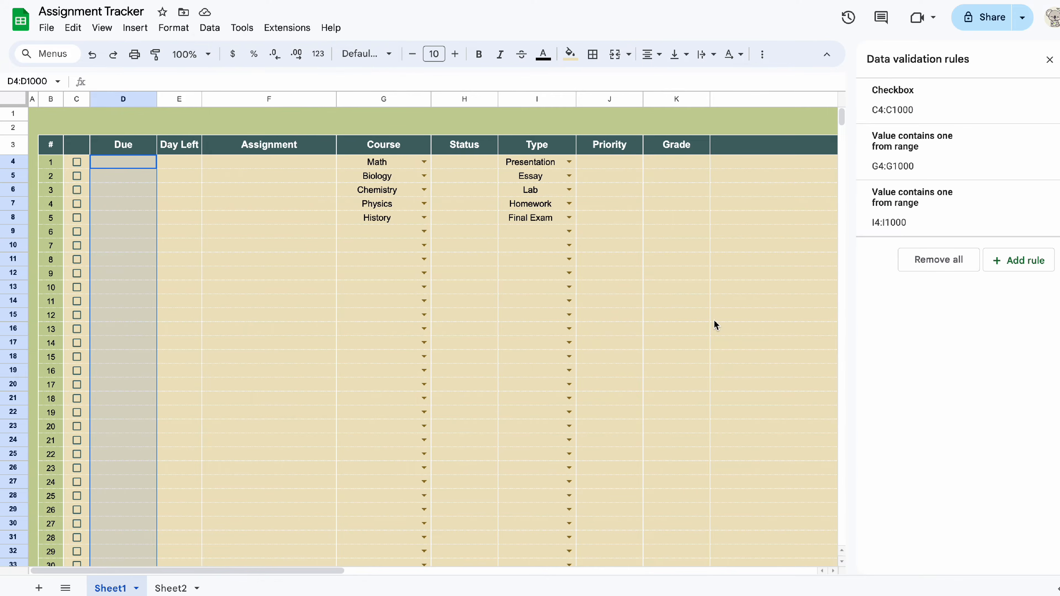
left_click(1016, 261)
Set the Due column rule's criterion to Is valid date with Reject the input, and save the rule.
left_click(1036, 177)
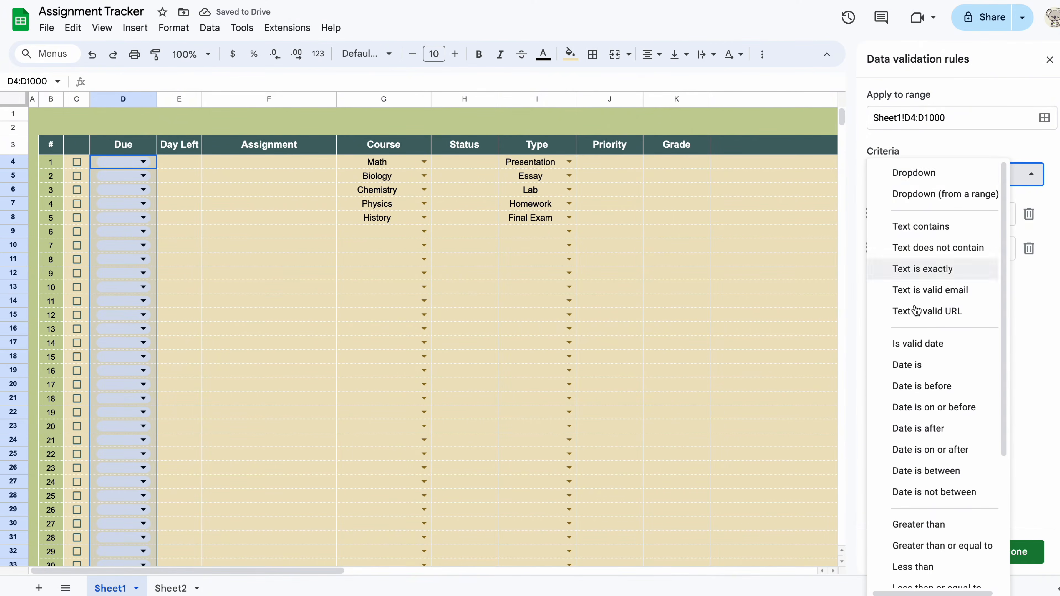
left_click(923, 343)
left_click(891, 328)
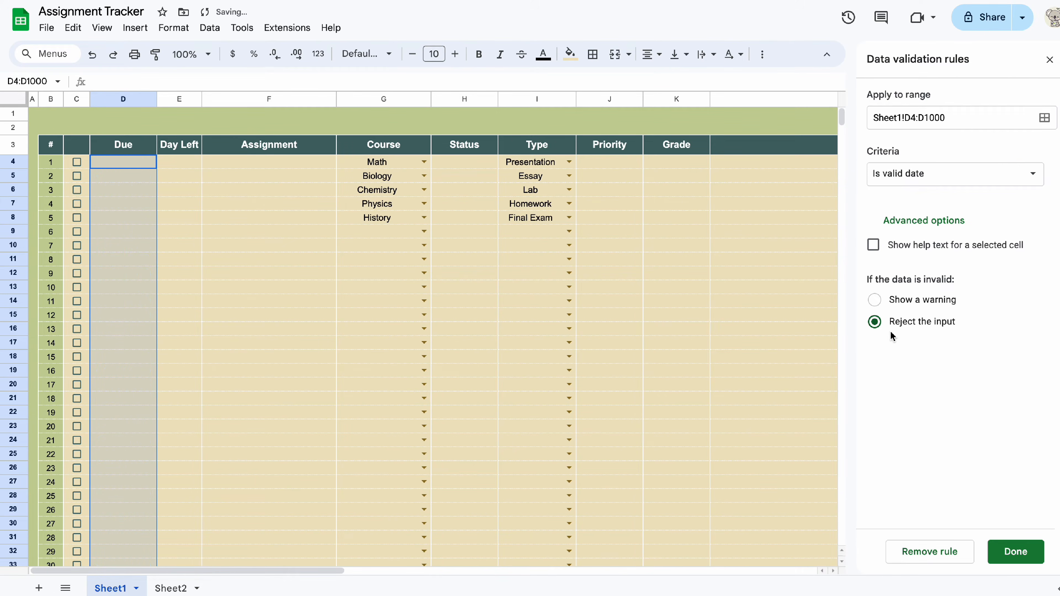
left_click(1024, 559)
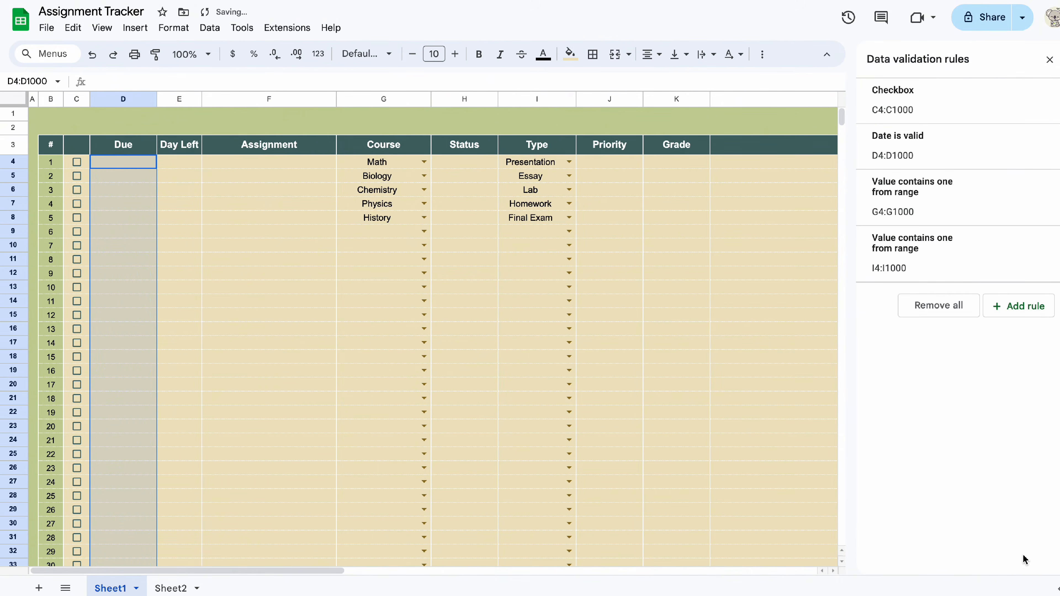
Pick the due dates 9/7/2024, 9/9/2024, 9/18/2024, 9/24/2024 and 9/29/2024 for cells D4:D8 of the Due column.
left_click(123, 167)
double_click(123, 167)
left_click(183, 224)
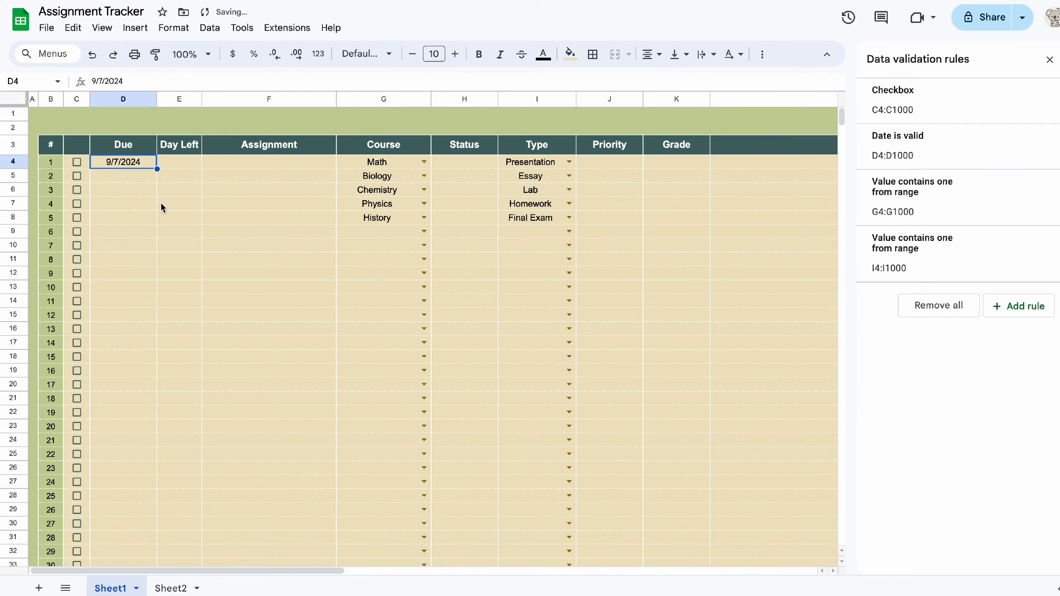
left_click(141, 180)
double_click(141, 180)
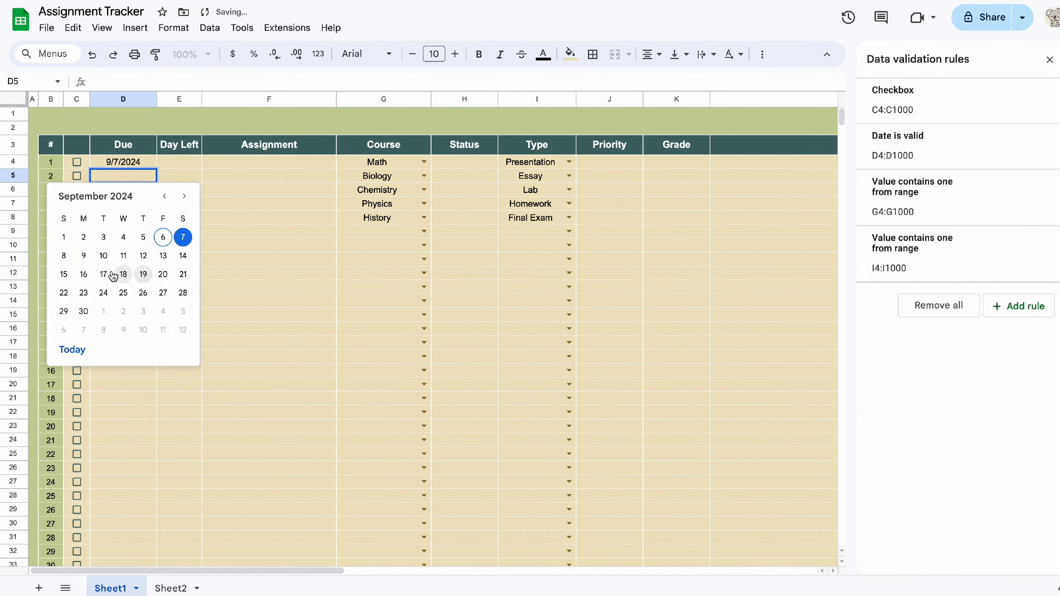
left_click(82, 257)
double_click(142, 190)
left_click(123, 288)
double_click(141, 204)
left_click(104, 320)
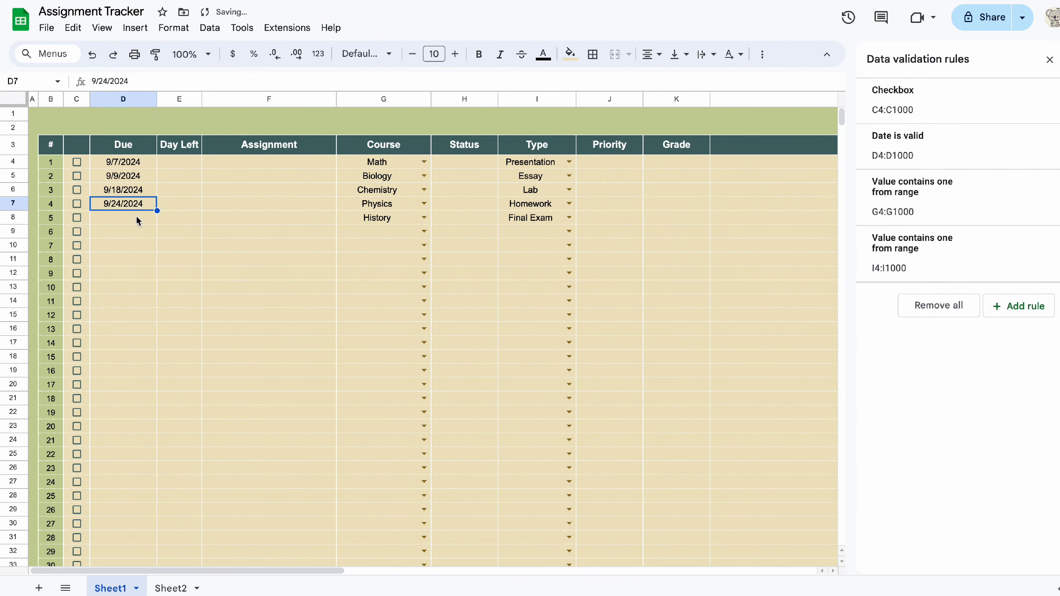
double_click(137, 217)
left_click(63, 354)
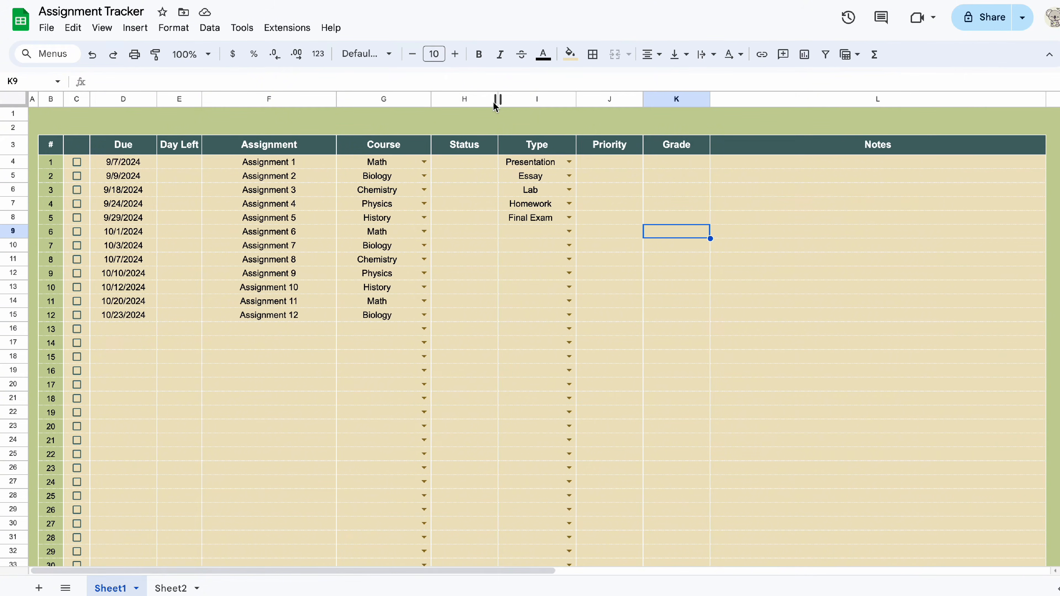
Add a dropdown to the Status cells H4:H1000, with In Progress as its first option.
left_click(450, 99)
left_click(450, 115, "ctrl")
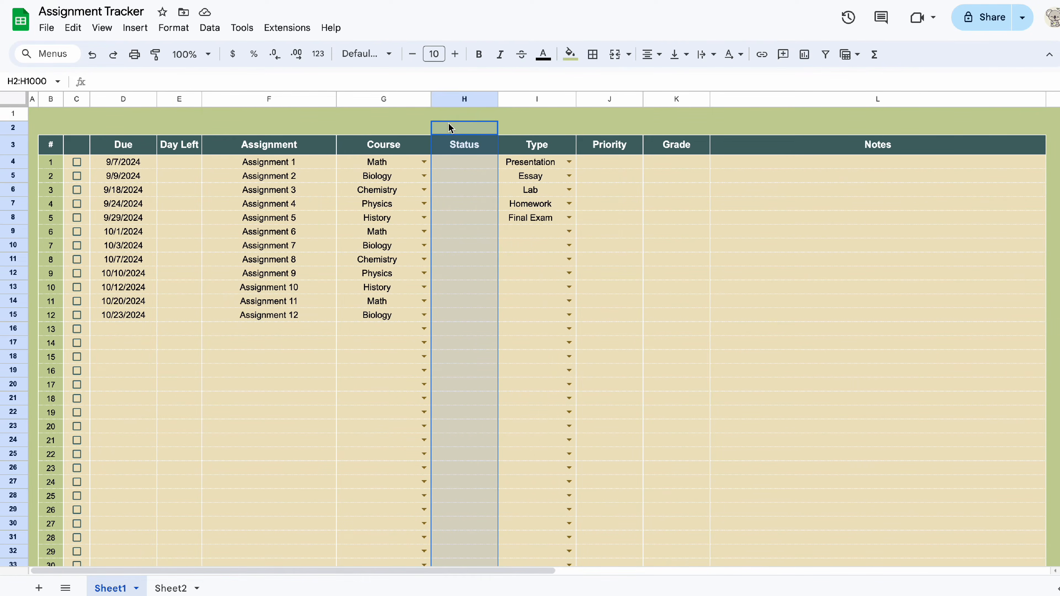
left_click(461, 128, "ctrl")
left_click(442, 146, "ctrl")
left_click(130, 33)
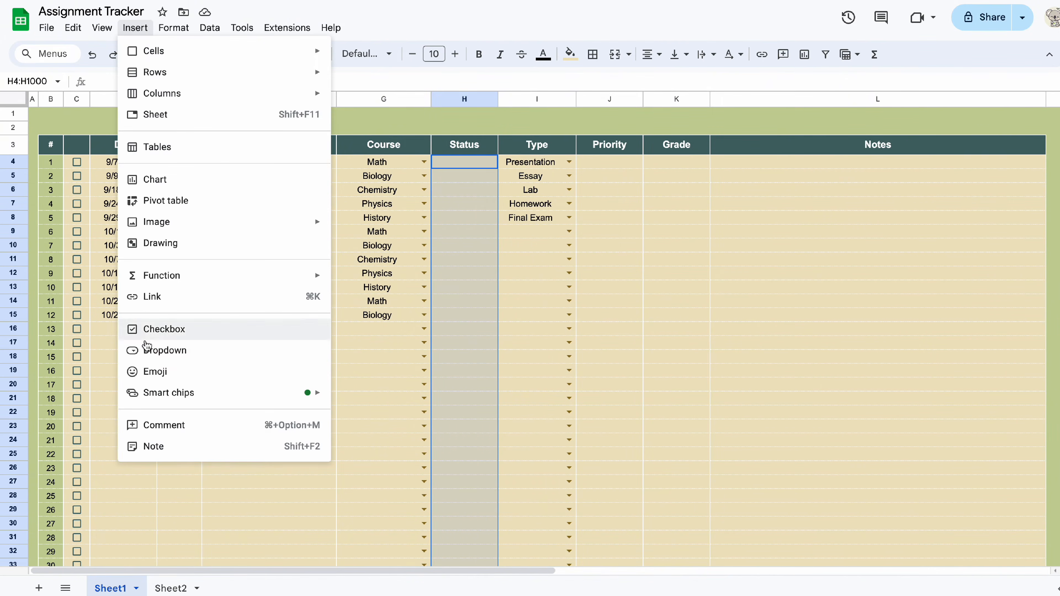
left_click(149, 351)
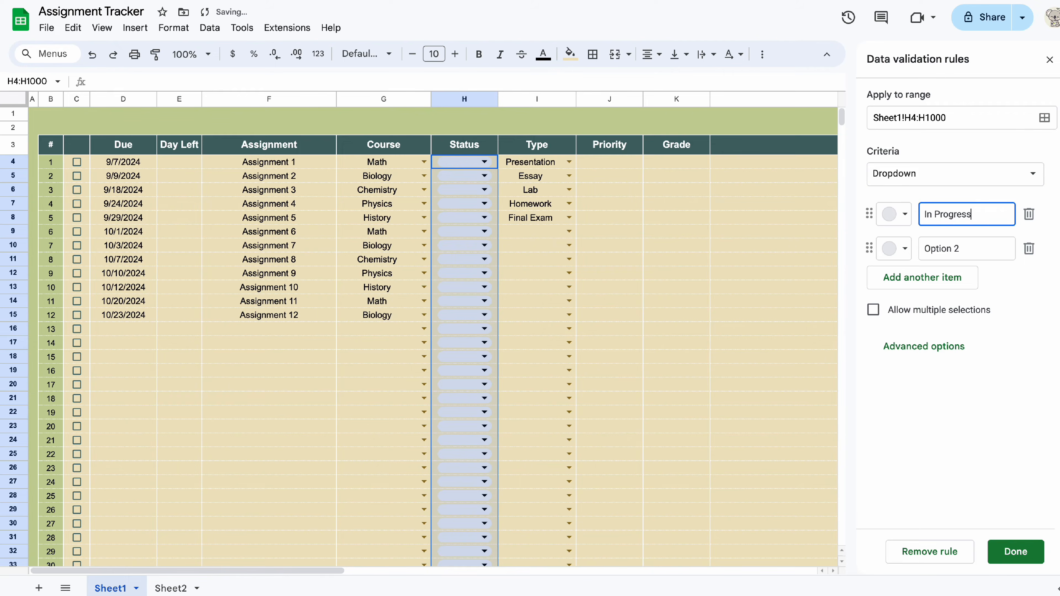
Name the remaining Status dropdown options Completed, Not Started and Overdue.
left_click(971, 250)
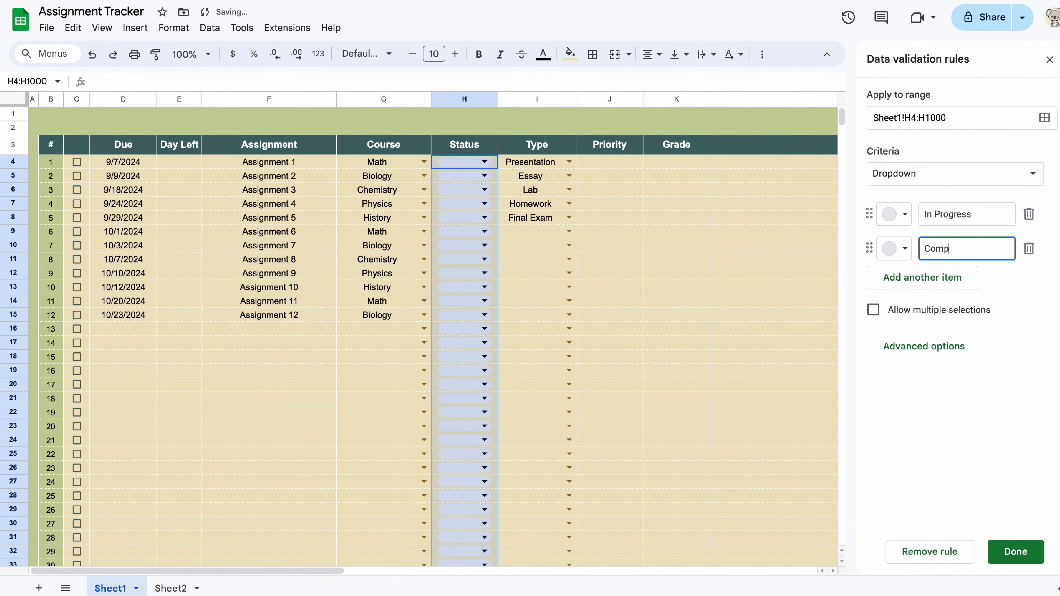
left_click(951, 282)
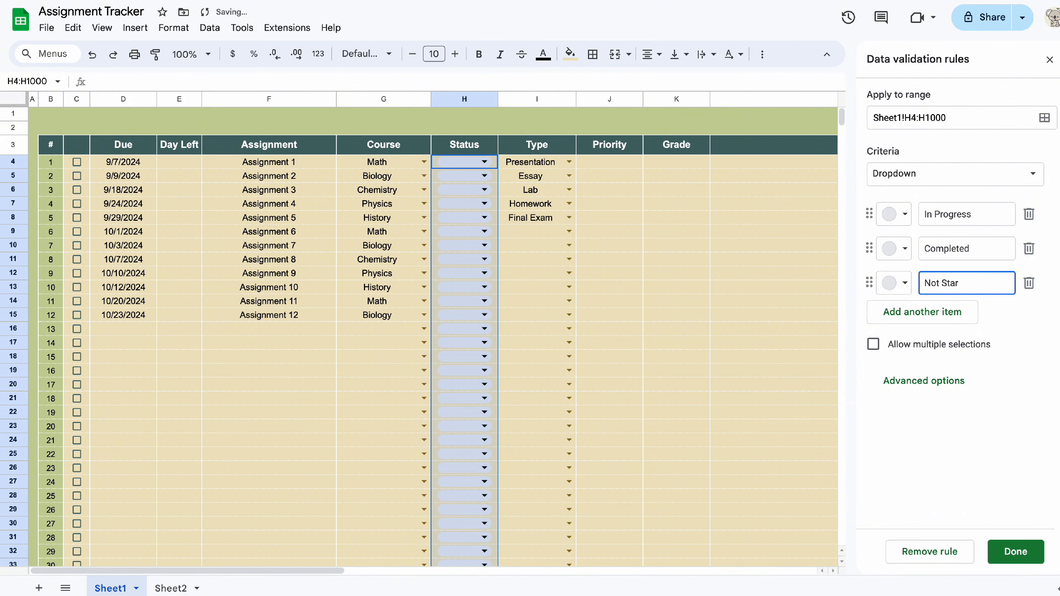
left_click(964, 312)
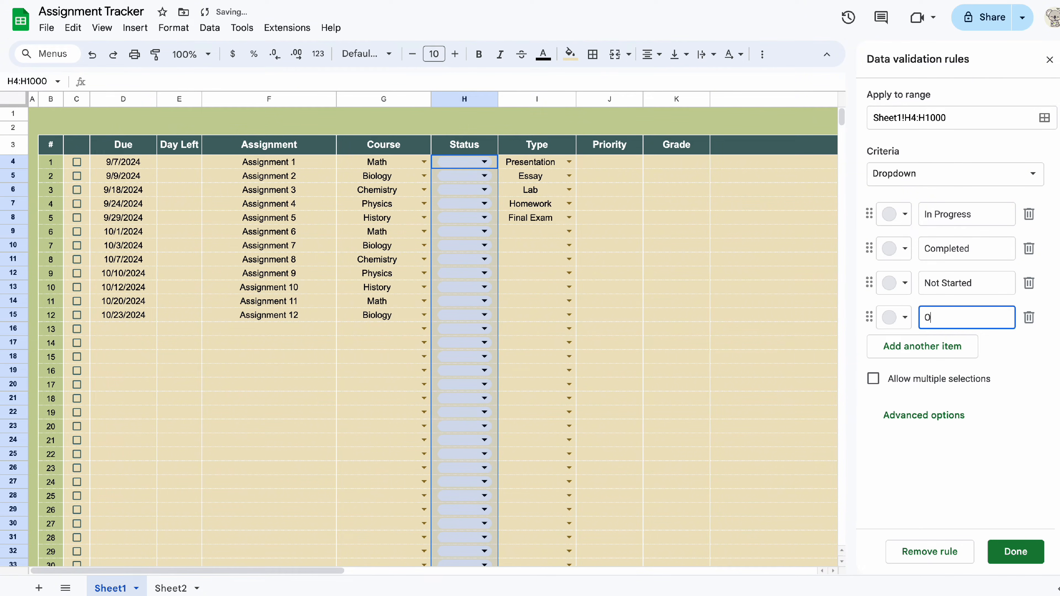
type("Overdue")
Color Completed light green, In Progress yellow, Overdue orange and Not Started light blue-gray, and save the Status dropdown rule.
left_click(895, 249)
left_click(895, 213)
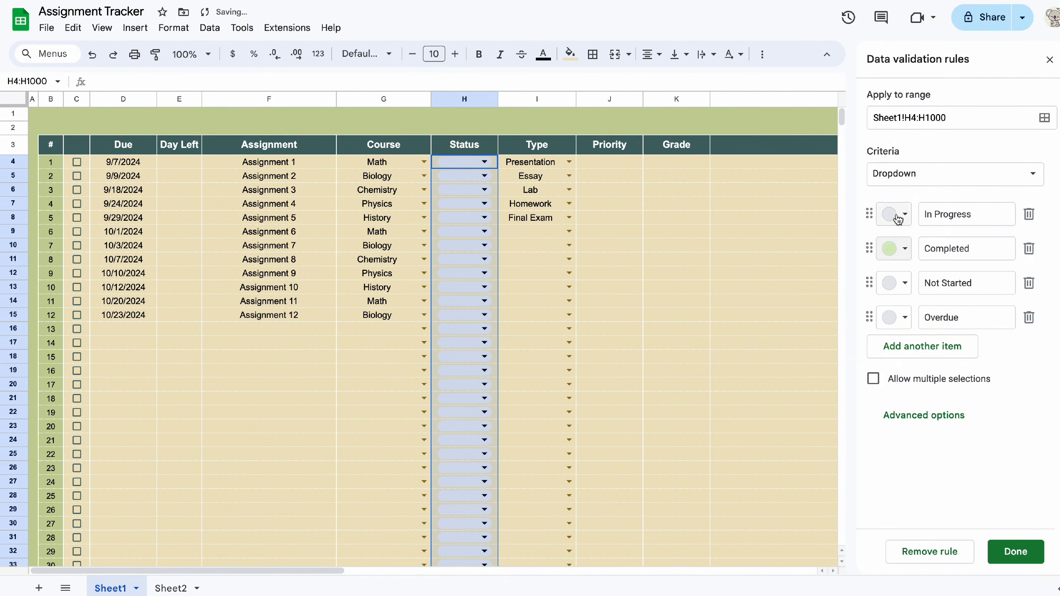
left_click(895, 214)
left_click(964, 263)
left_click(894, 283)
left_click(920, 331)
left_click(894, 317)
left_click(942, 366)
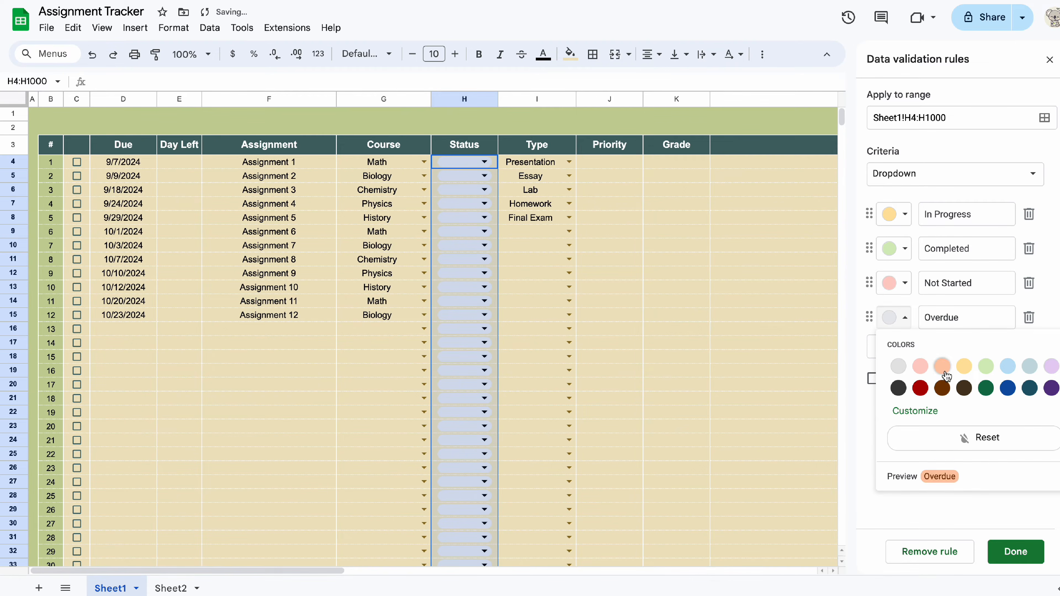
left_click(895, 282)
left_click(1028, 338)
left_click(1023, 555)
Choose In Progress as the status in H4 and widen the Status column to fit the full label.
left_click(485, 162)
left_click(475, 184)
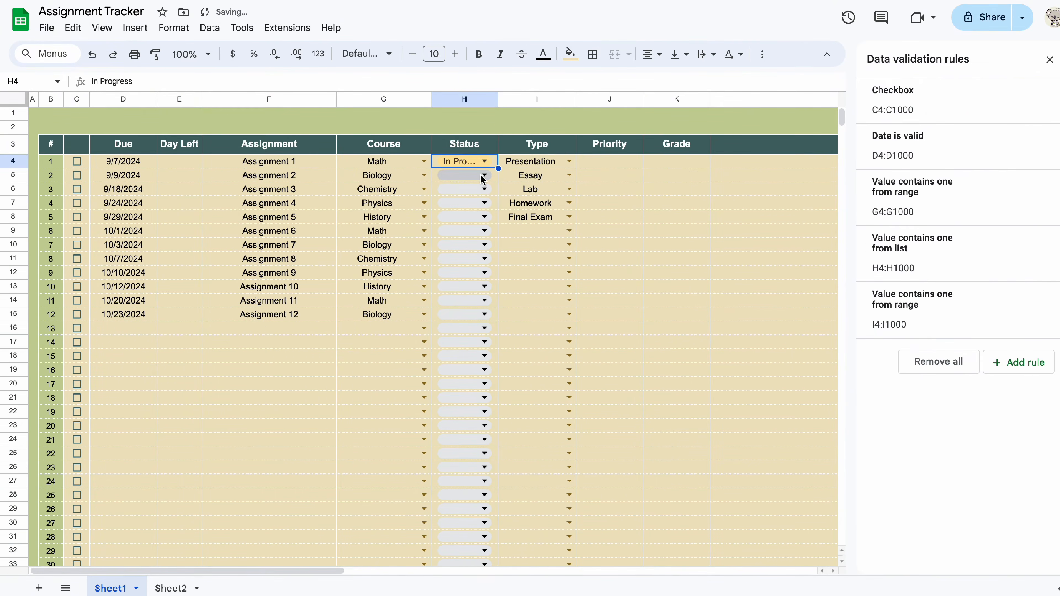
left_click_drag(498, 99, 510, 98)
Set the statuses in H5:H11 to Completed, Not Started, Overdue, In Progress, In Progress, Completed and Not Started.
left_click(497, 175)
left_click(461, 215)
left_click(496, 188)
left_click(461, 250)
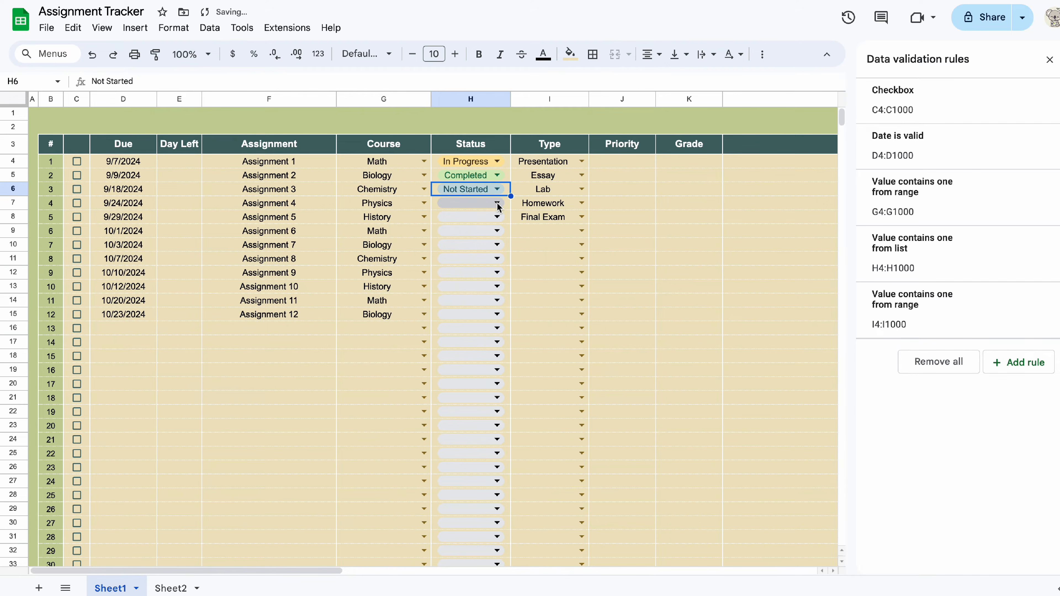
left_click(497, 203)
left_click(456, 285)
left_click(495, 216)
left_click(460, 236)
left_click(497, 231)
left_click(460, 250)
left_click(460, 285)
left_click(461, 320)
Set the statuses in H12:H15 to Overdue, In Progress, Completed and In Progress.
left_click(497, 272)
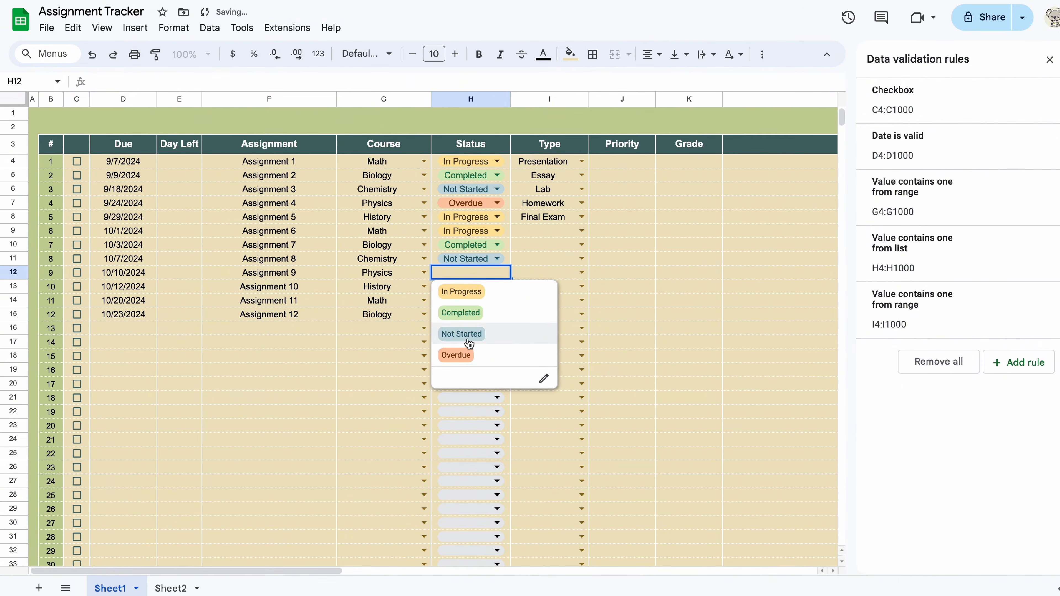
left_click(456, 355)
left_click(497, 286)
left_click(460, 305)
left_click(461, 341)
left_click(496, 314)
left_click(460, 333)
Set the assignment types in I9:I15 to Essay, Presentation, Homework, Test, Lab, Lab and Final Exam.
left_click(581, 231)
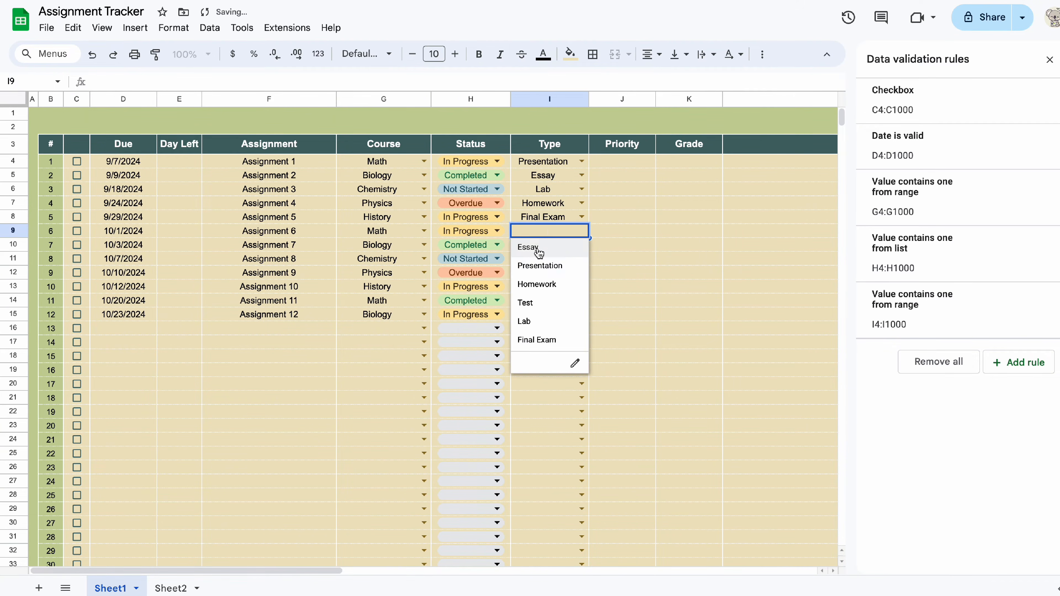
left_click(527, 246)
left_click(540, 279)
left_click(581, 259)
left_click(541, 312)
left_click(581, 272)
left_click(541, 344)
left_click(581, 287)
left_click(542, 376)
left_click(582, 300)
left_click(541, 390)
left_click(581, 313)
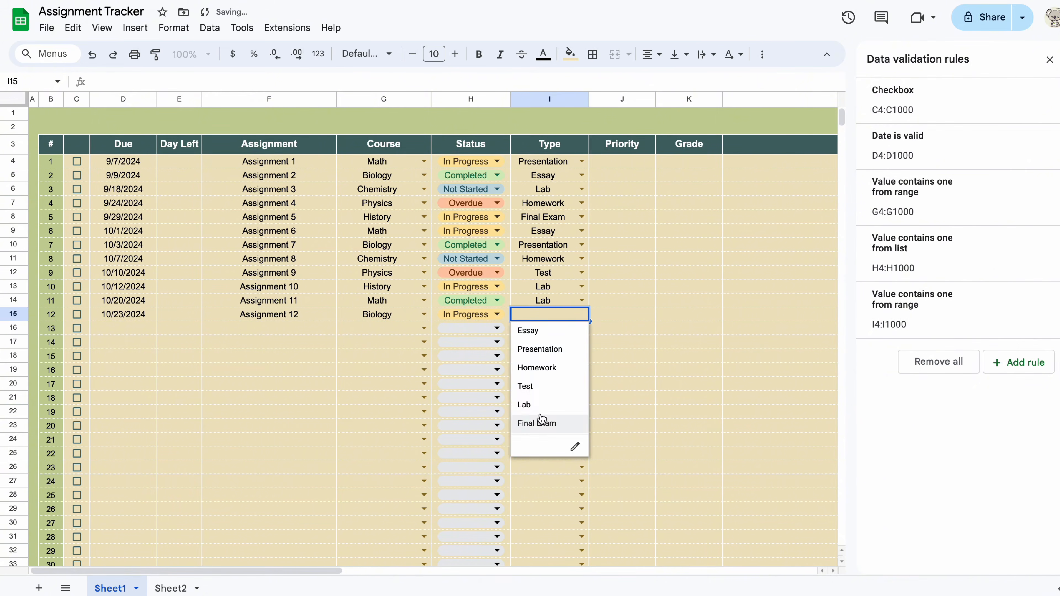
Add a dropdown to the Priority cells J4:J1000.
left_click(621, 98)
key("shift+Down")
key("shift+Down")
key("shift+Down")
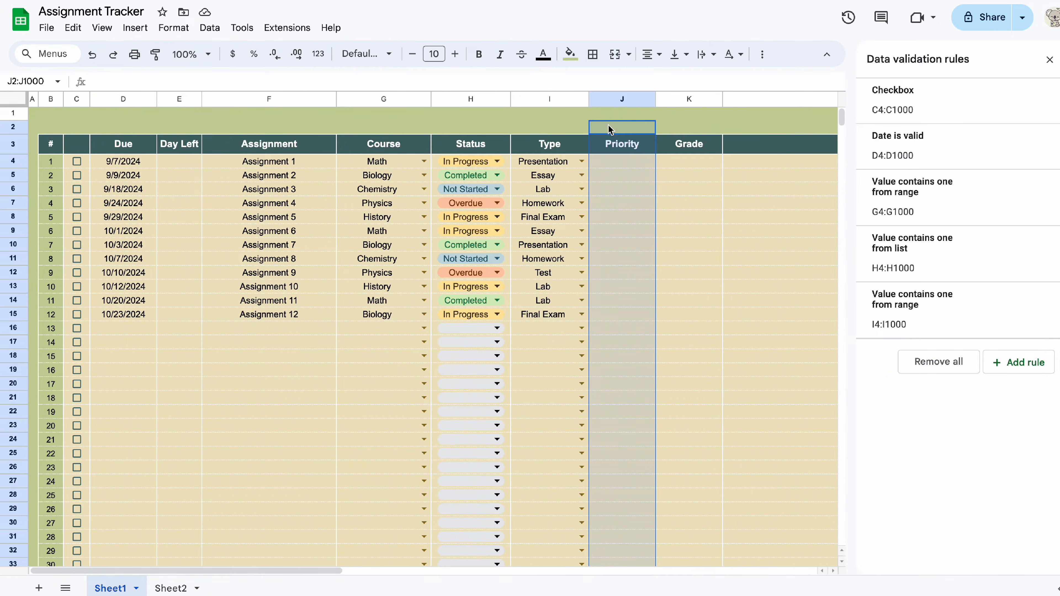
left_click(135, 28)
left_click(173, 349)
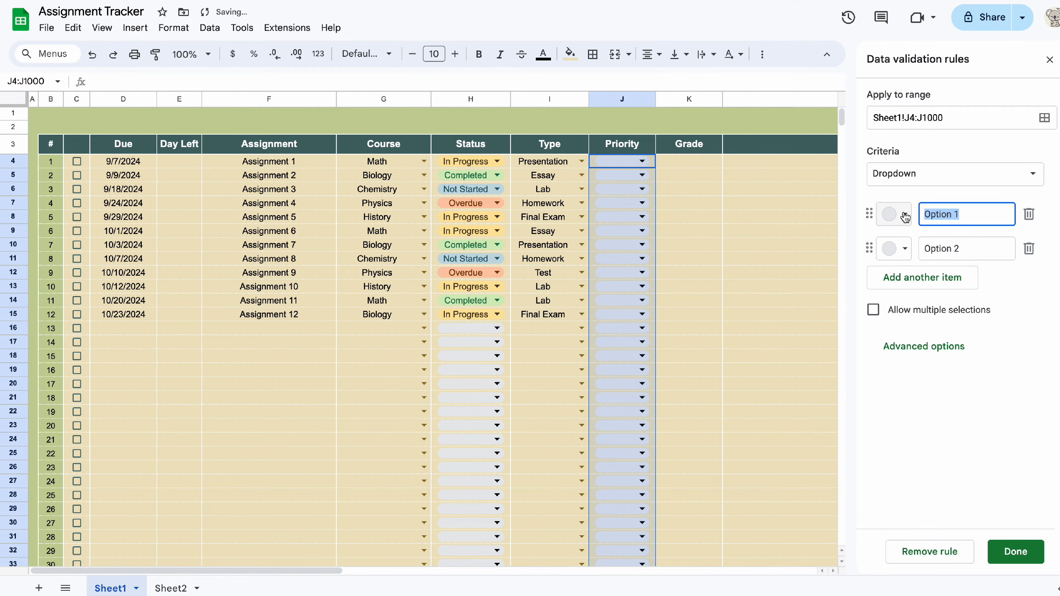
Name the Priority dropdown options High, Medium and Low.
left_click(975, 252)
type("Medium")
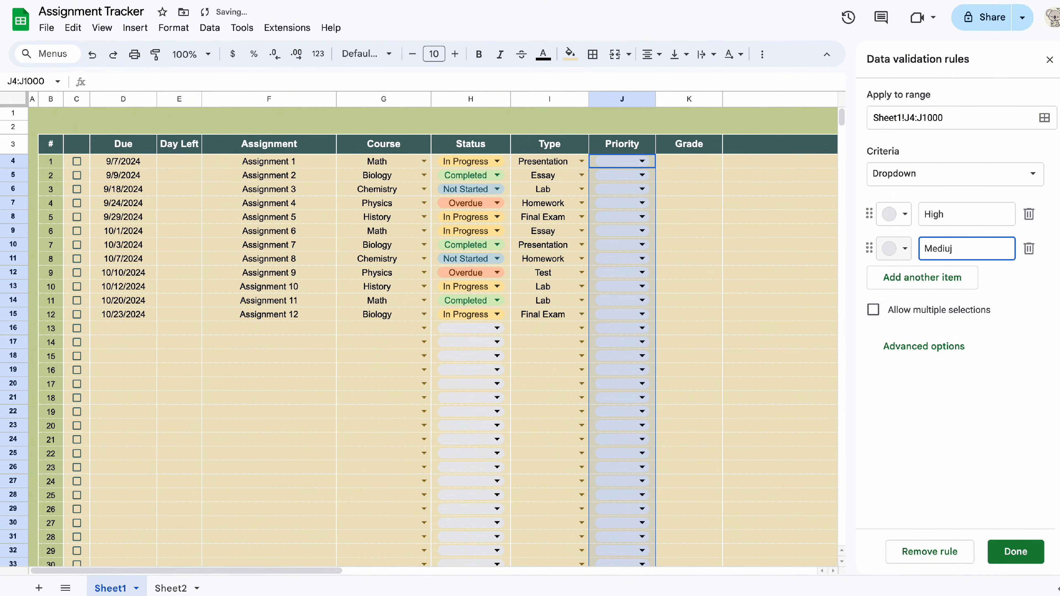
left_click(918, 279)
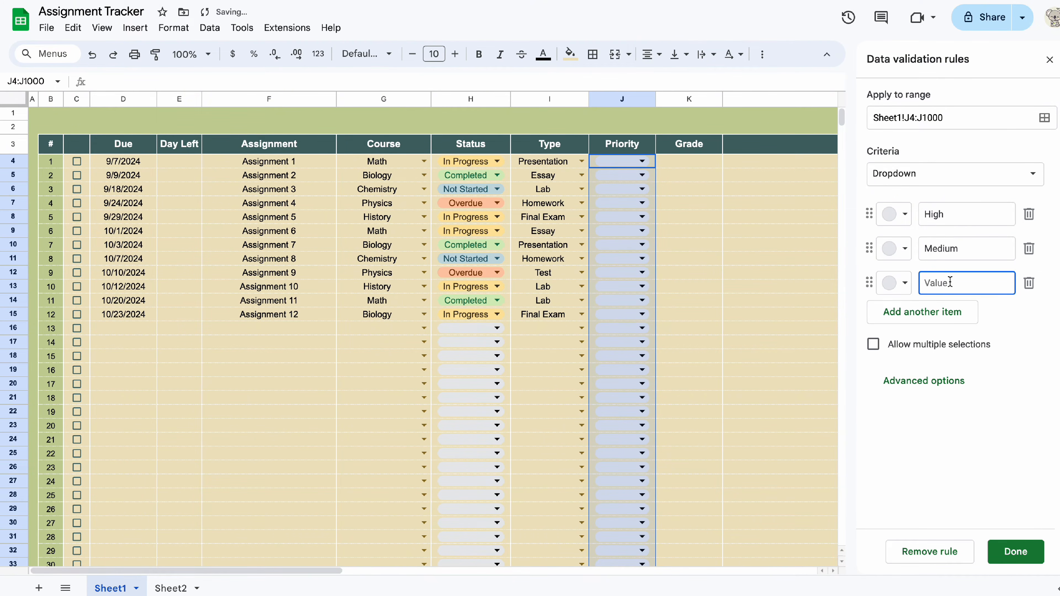
Color High light red, Medium light purple and Low light green, and save the Priority dropdown rule.
left_click(905, 214)
left_click(920, 263)
left_click(905, 249)
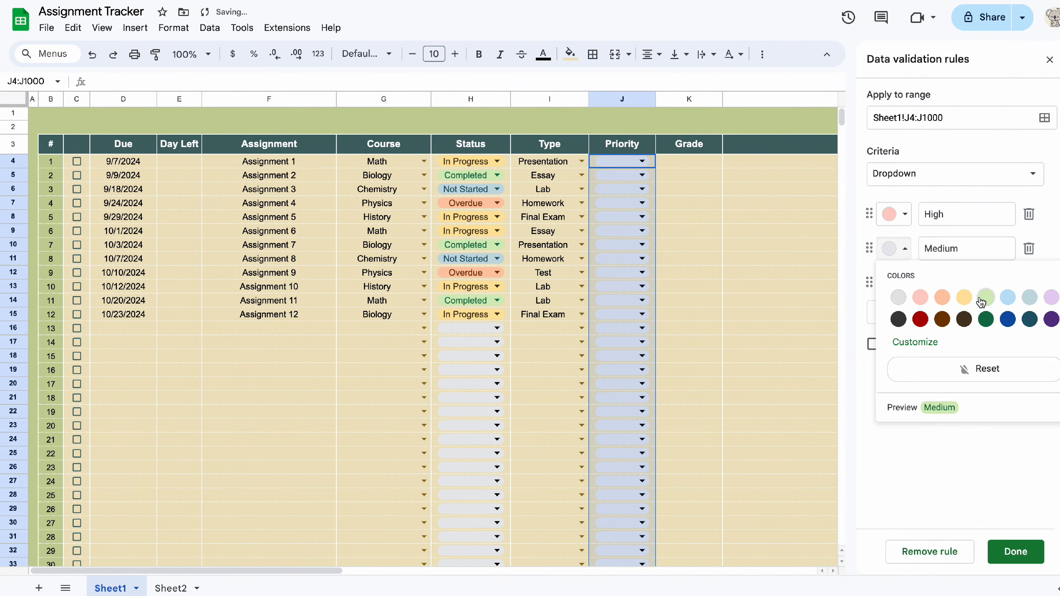
left_click(1050, 298)
left_click(1015, 551)
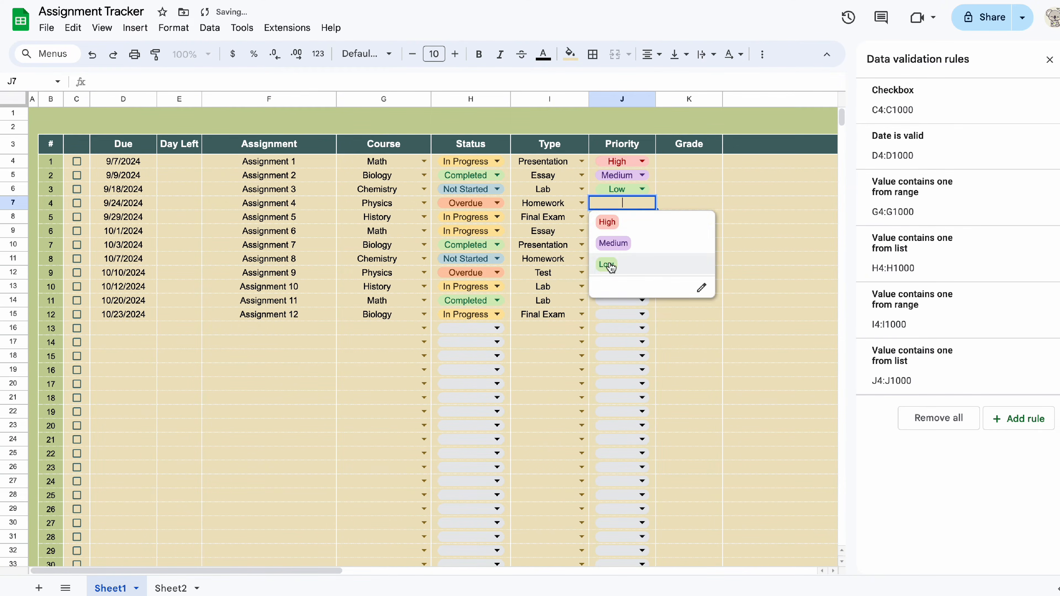
Set the priorities in J7:J15 to Low, Medium, Medium, High, Low, Medium, Low, High and Low.
left_click(611, 266)
left_click(642, 217)
left_click(613, 257)
left_click(642, 230)
left_click(612, 271)
left_click(642, 245)
left_click(607, 264)
left_click(642, 259)
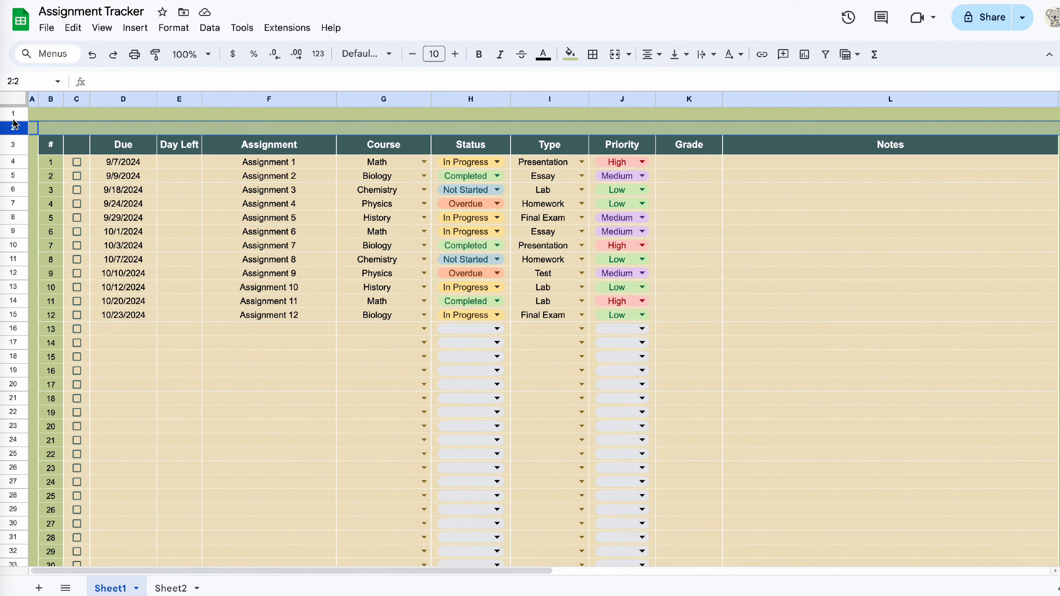
Insert five rows above the table header, merge cells B3:E3 and enter Today's Date in them.
right_click(13, 126)
left_click(52, 141)
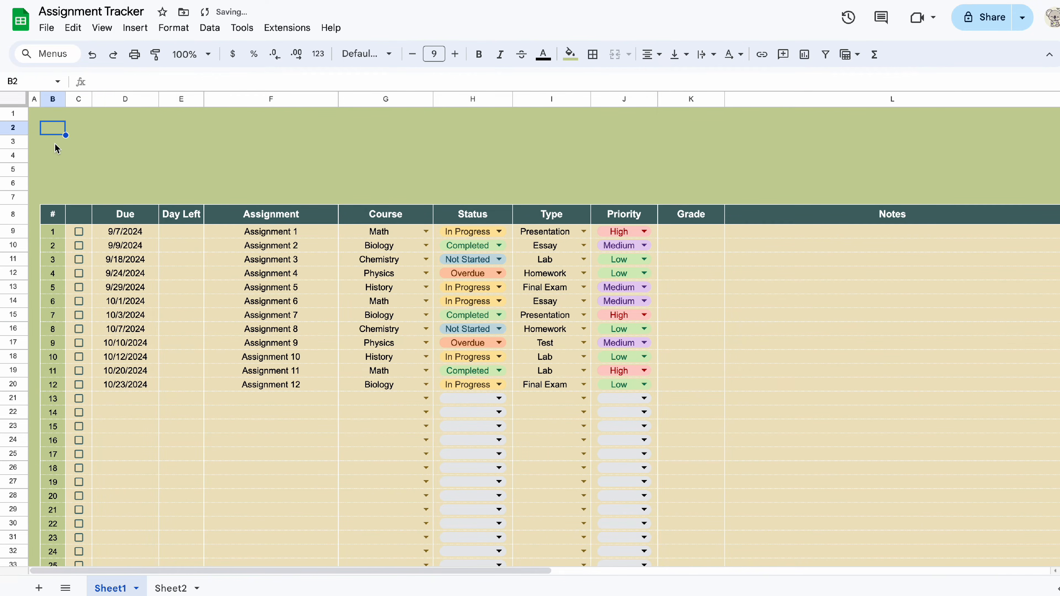
left_click(181, 141, "shift")
left_click(614, 54)
type("Today's Date")
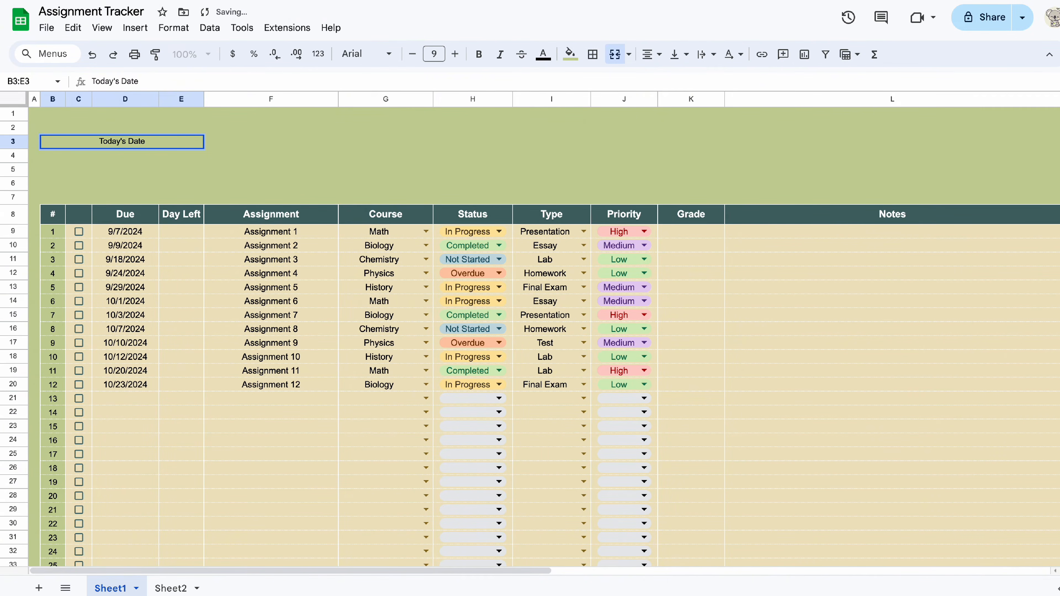
key("Return")
Style the Today's Date heading with a dark green fill, bold white text and a larger font size.
left_click(569, 54)
left_click(661, 277)
left_click(543, 55)
left_click(678, 102)
left_click(479, 54)
left_click(455, 55)
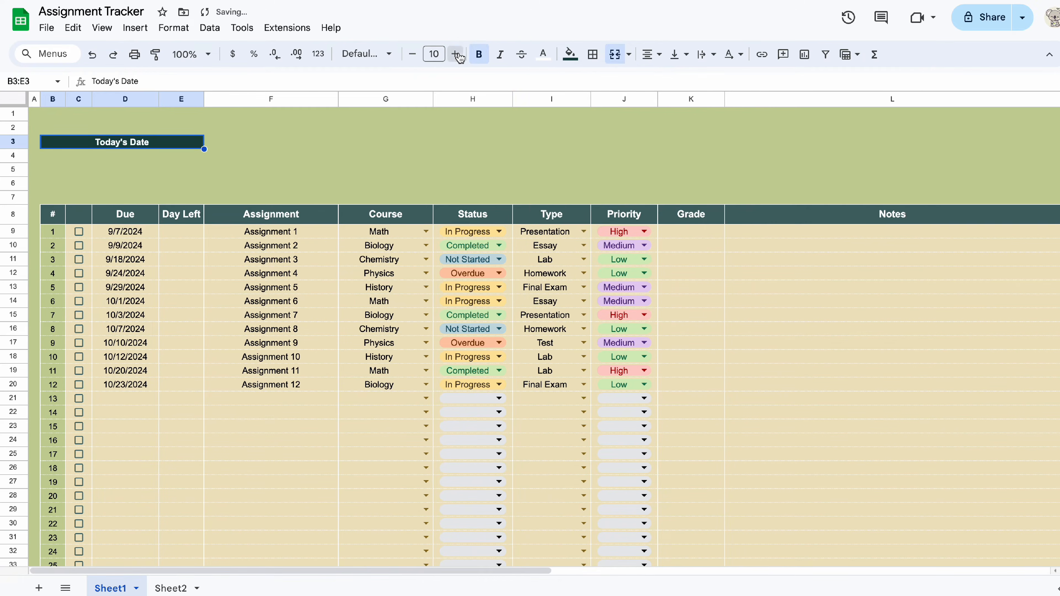
left_click(454, 55)
Merge cells B4:E4 below the Today's Date heading and give them an outer border.
left_click(472, 142)
left_click(193, 157)
left_click_drag(52, 157, 188, 162)
left_click(615, 55)
left_click(593, 55)
left_click(690, 83)
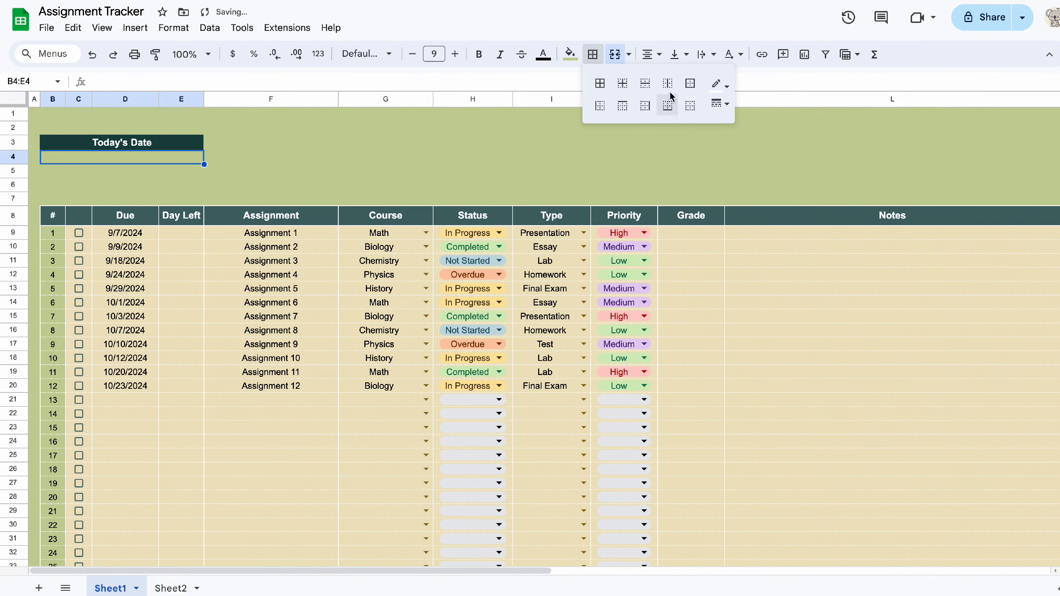
left_click(271, 142)
Copy the Today's Date heading to B5:E5 and change the copy's text to Summary.
left_click_drag(55, 172, 165, 172)
left_click(174, 143)
key("super+c")
left_click(174, 172)
key("Left")
key("Left")
key("Left")
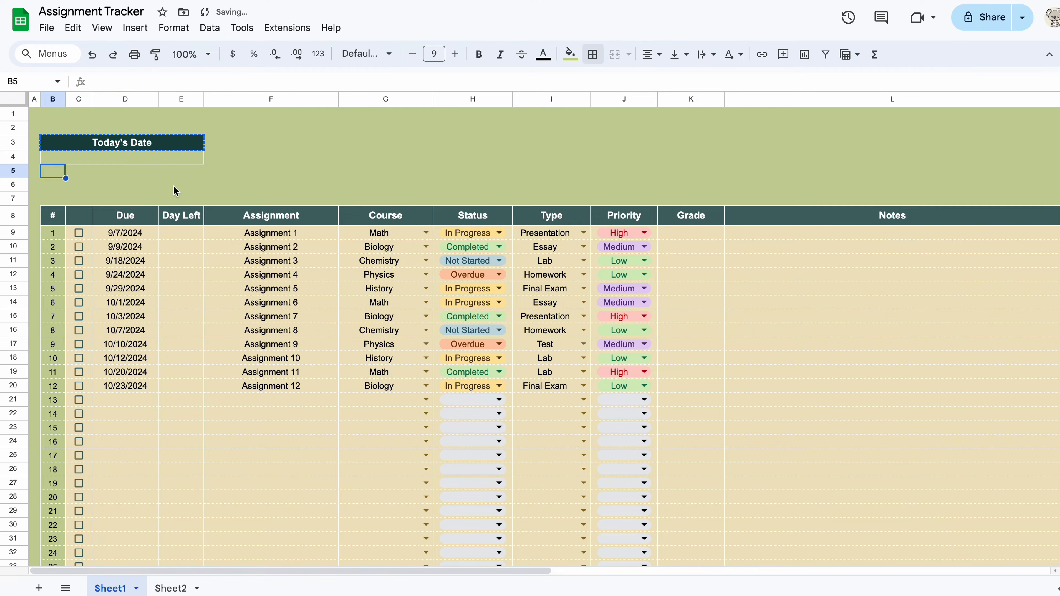
key("super+v")
double_click(173, 172)
key("super+a")
type("Summary")
left_click(229, 162)
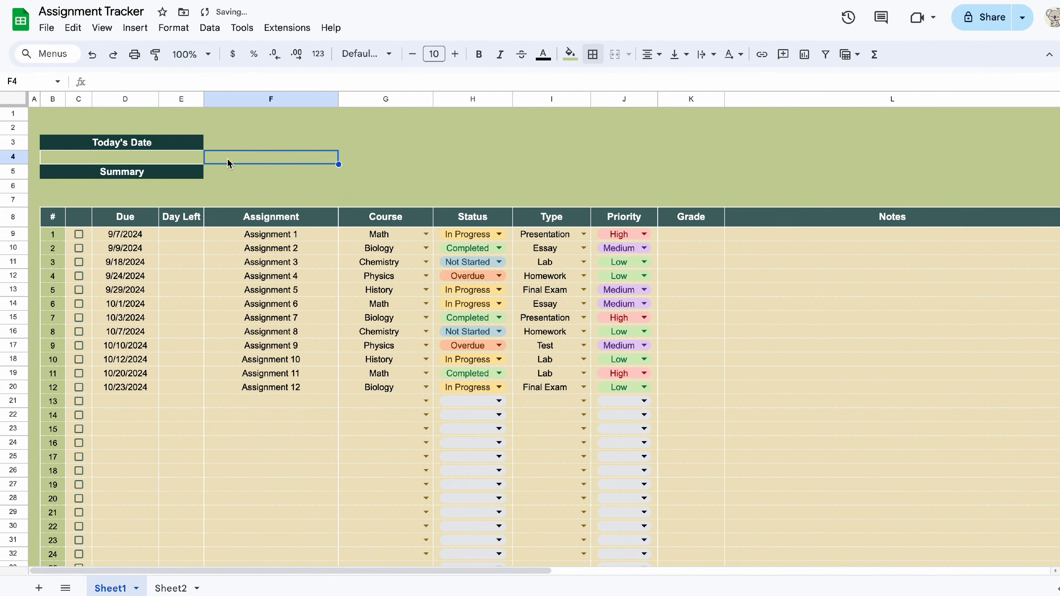
Enter =today() in the merged cell B4:E4 and apply the full-month date format, as in September 26, 2008.
left_click(184, 157)
type("=today")
key("Return")
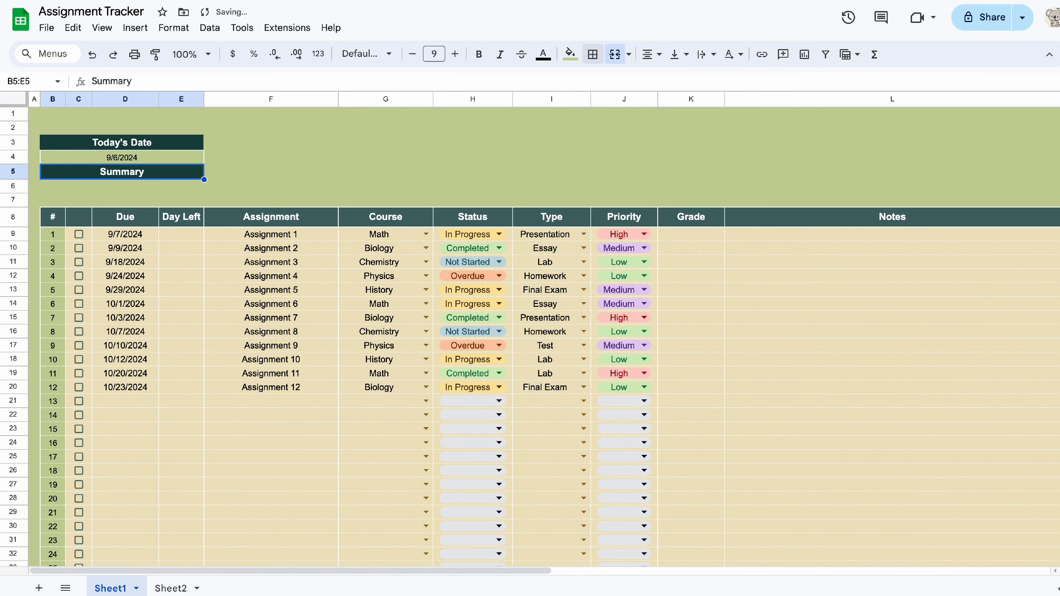
key("Up")
left_click(173, 27)
mouse_move(190, 85)
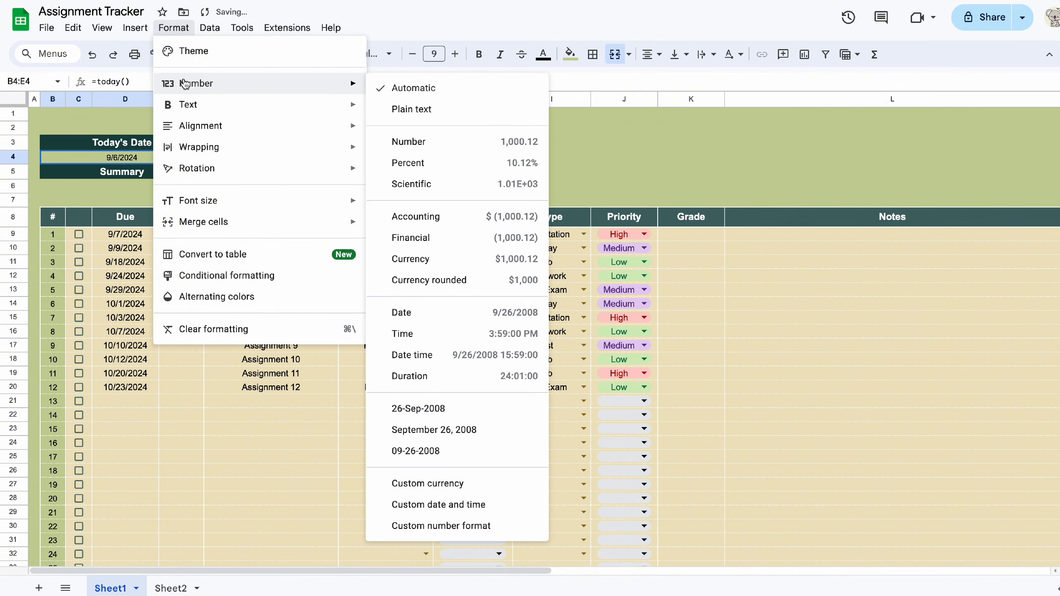
left_click(433, 430)
Set the current date cell's font size to 10 and fill it with light beige.
left_click(455, 55)
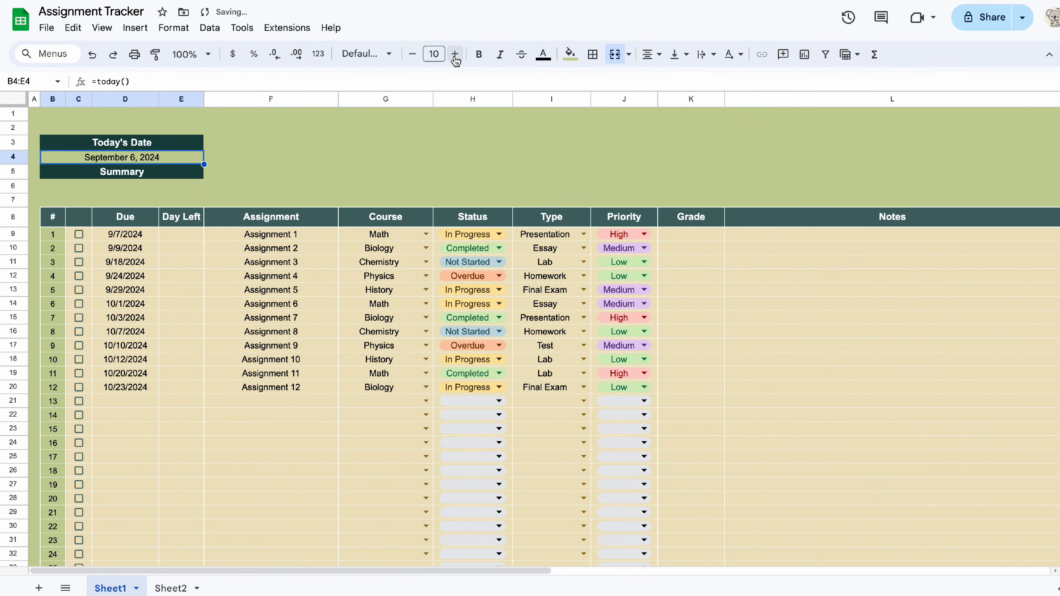
left_click(570, 54)
left_click(603, 292)
left_click(386, 158)
Insert two more rows between the Summary heading and the table header.
left_click(126, 186)
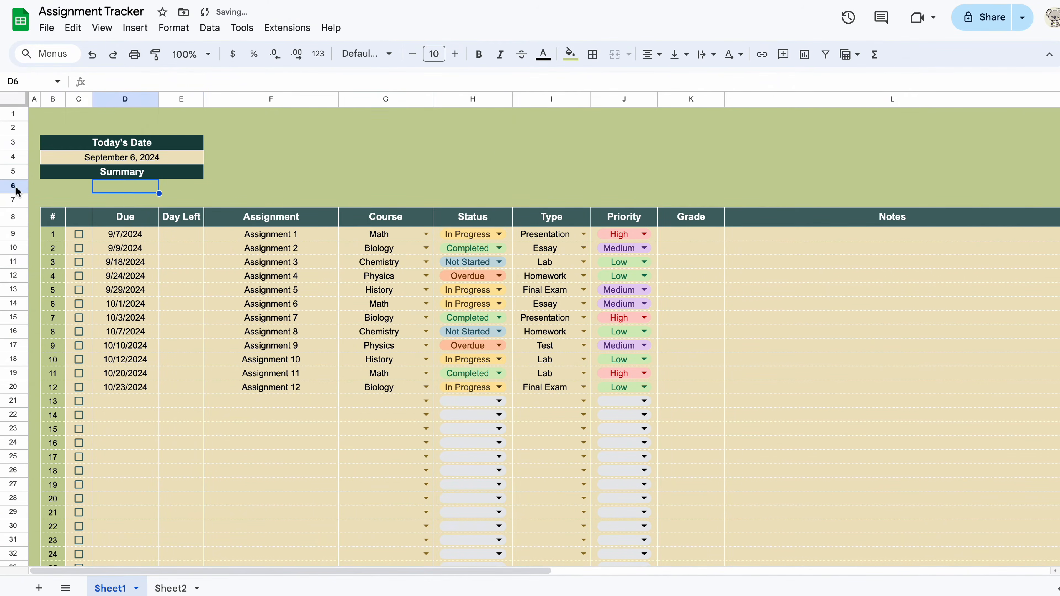
right_click(16, 193)
left_click_drag(16, 189, 53, 200)
left_click(75, 293)
left_click(271, 157)
Merge B6:D6 and B7:D7 and enter the labels Total Assignment: and Completed: in them.
left_click(50, 190)
key("alt+o")
key("m")
key("m")
type("Total Assignment:")
left_click(614, 54)
type("Completed:")
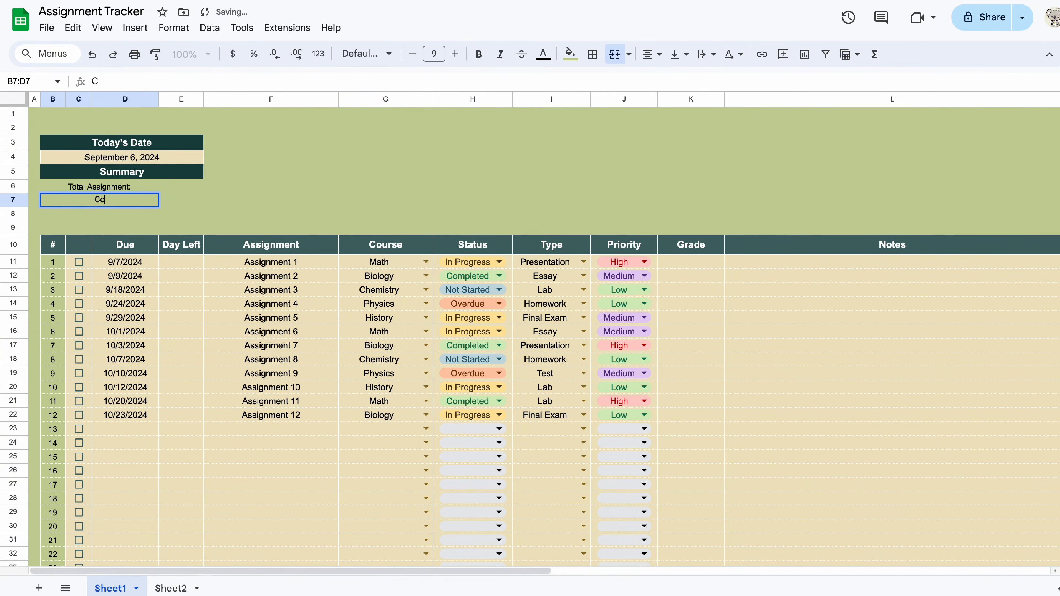
Right-align the Total Assignment and Completed labels and add white borders on all sides of B6:E7.
left_click(181, 186)
left_click(651, 54)
left_click(692, 76)
left_click_drag(137, 188, 181, 200)
left_click(570, 55)
left_click_drag(125, 186, 181, 200)
left_click(662, 279)
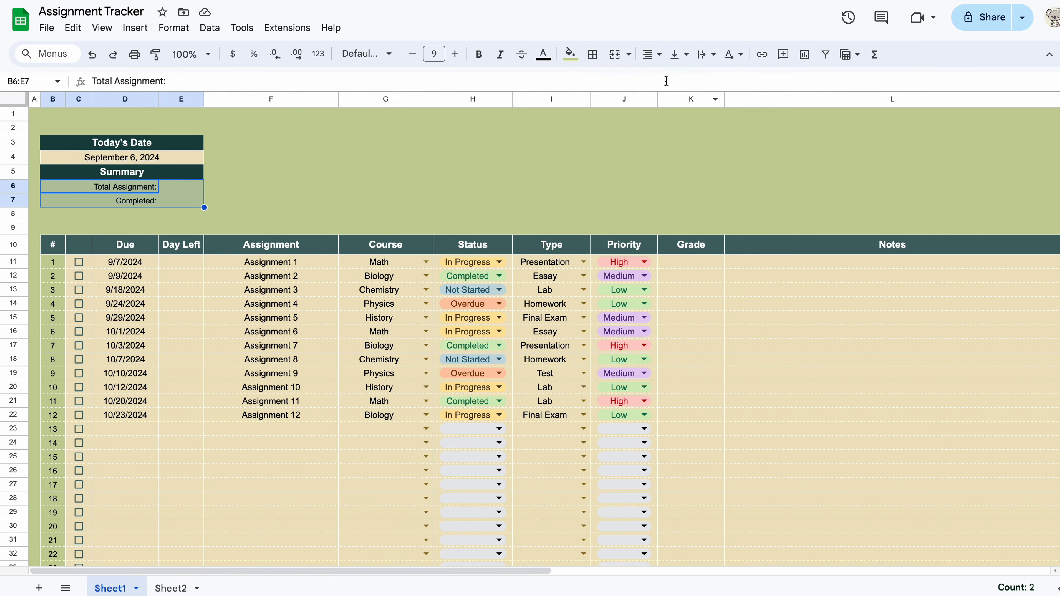
left_click(593, 55)
left_click(595, 81)
Merge B8:D8, enter the label Pending: and right-align it.
left_click_drag(52, 214, 137, 214)
left_click(615, 55)
type("Pending:")
left_click(652, 55)
left_click(692, 76)
left_click(250, 213)
left_click(104, 214)
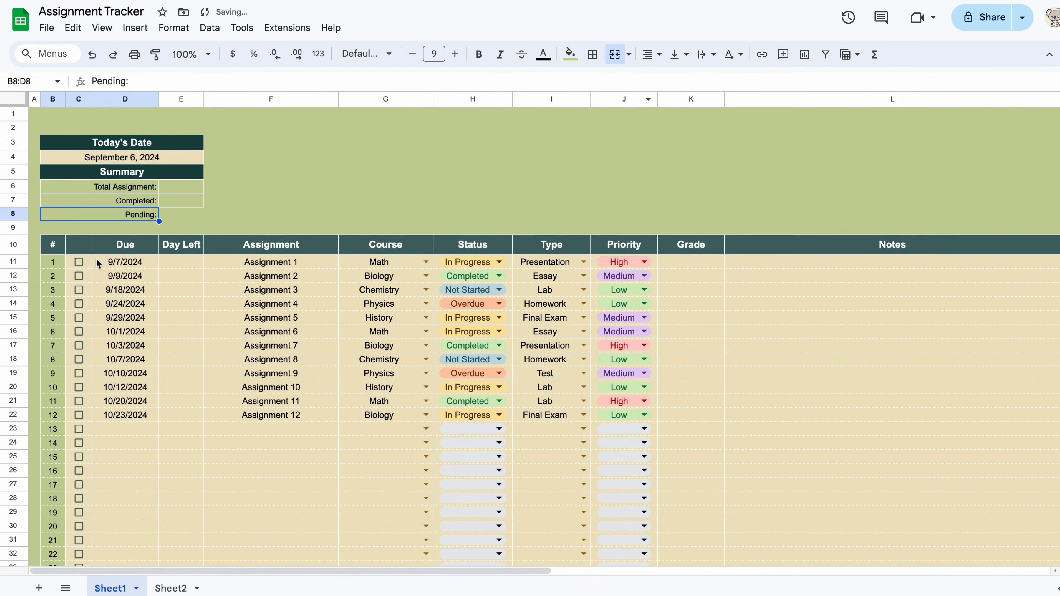
Fill the Pending label with dark teal and make its text white.
left_click(570, 54)
left_click(688, 280)
left_click(542, 55)
left_click(436, 204)
Add borders on all sides of the summary value cells E6:E8 and fill them with light beige.
left_click_drag(181, 187, 181, 214)
left_click(593, 54)
left_click(595, 81)
left_click(242, 214)
left_click(570, 54)
left_click(605, 294)
Fill the Total Assignment and Completed labels with sage green.
left_click_drag(126, 186, 125, 217)
left_click(570, 55)
left_click(603, 278)
left_click(385, 172)
left_click(121, 157)
left_click(380, 160)
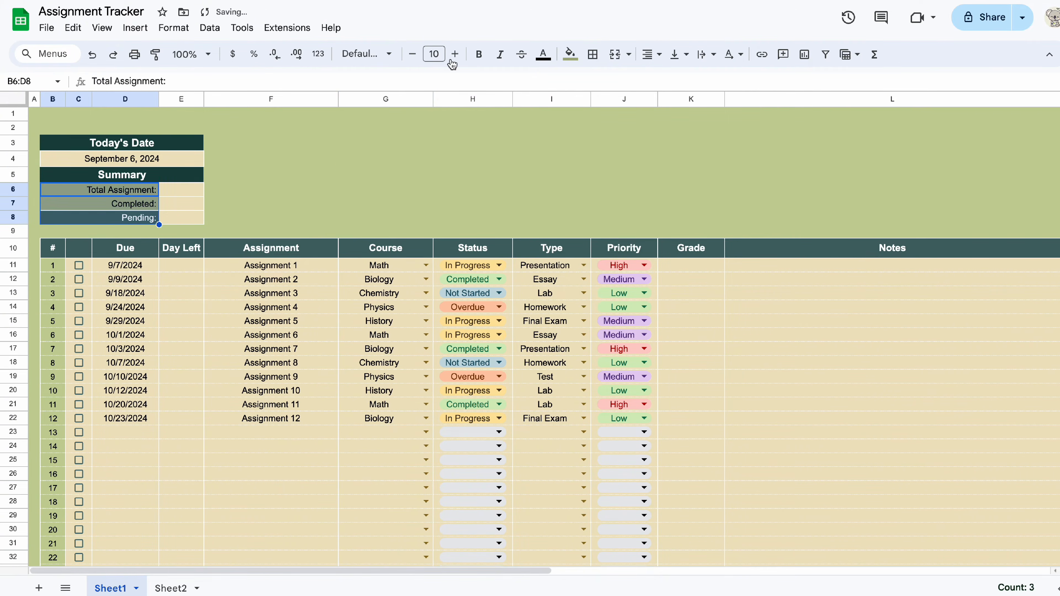
Set the three summary labels' font size to 10 and make their text bold and white.
left_click(454, 55)
left_click(543, 54)
left_click(681, 95)
left_click(271, 204)
Fill the Pending label with burnt orange.
left_click(142, 219)
left_click(570, 54)
left_click(619, 294)
left_click(351, 207)
Merge B2:E2 above the Today's Date heading and enter the title Assignments in Comic Sans.
left_click_drag(13, 182, 13, 184)
left_click_drag(52, 128, 181, 127)
left_click(615, 54)
type("Assignments")
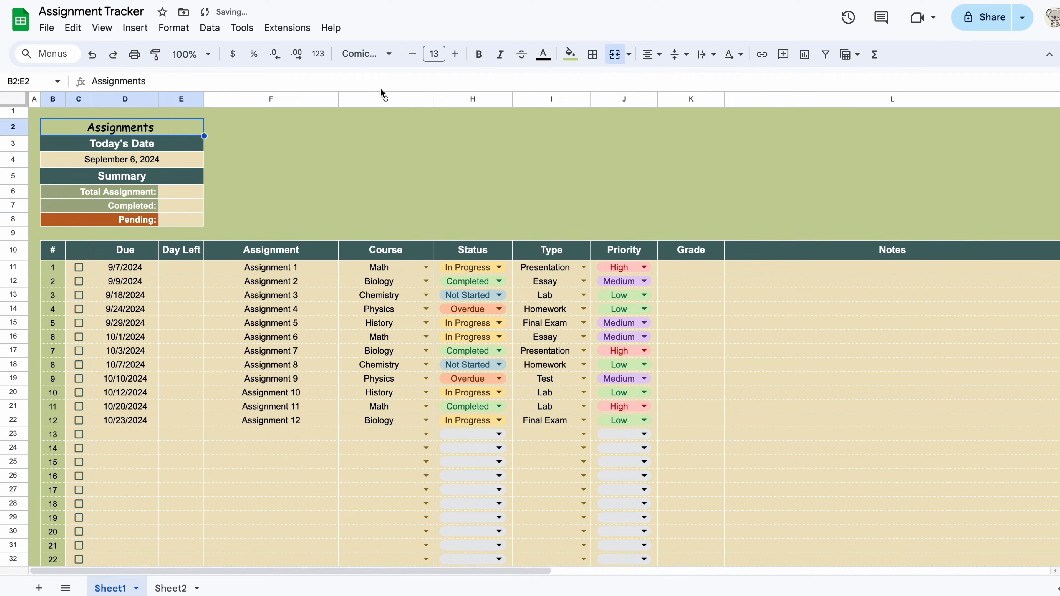
Enlarge the Assignments title and make its text bold and dark green.
left_click(454, 55)
left_click(385, 165)
left_click(121, 129)
left_click(543, 55)
left_click(677, 278)
left_click(479, 54)
Add an empty row between the Assignments title and the Today's Date heading, and give the title a white bottom border.
right_click(13, 129)
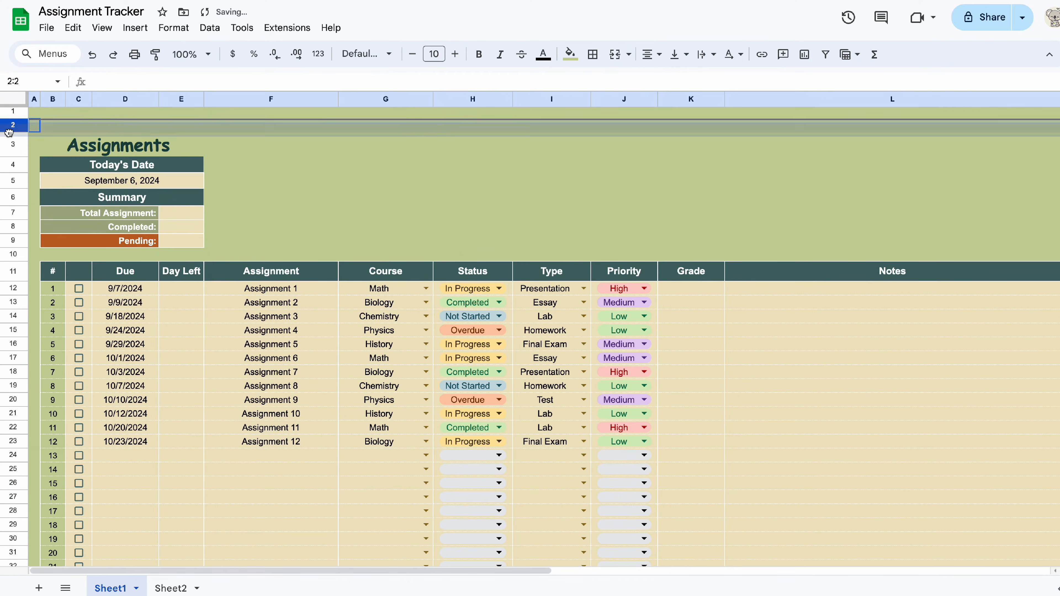
left_click(385, 213)
left_click(121, 130)
left_click(593, 55)
left_click(667, 104)
left_click(385, 131)
Change the Assignments title's text color to burnt orange.
left_click(121, 130)
left_click(542, 54)
left_click(774, 181)
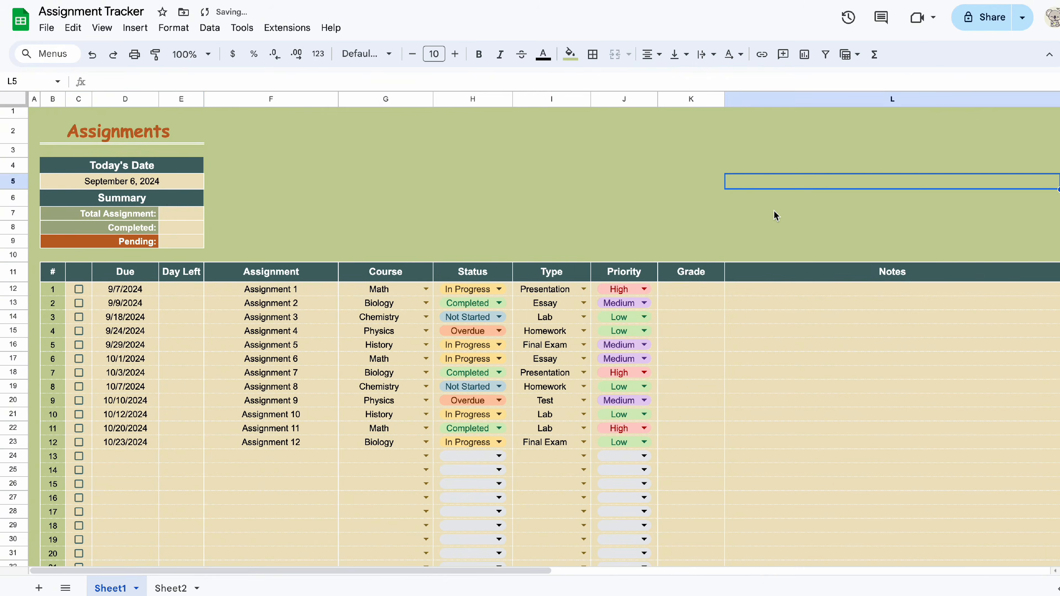
Insert a notebook emoji before the word Assignments in the title and a memo emoji after it.
double_click(69, 133)
key("ctrl+super+space")
left_click(125, 217)
left_click(177, 134)
key("ctrl+super+space")
left_click(292, 218)
left_click(776, 165)
scroll(542, 201, "up", 1)
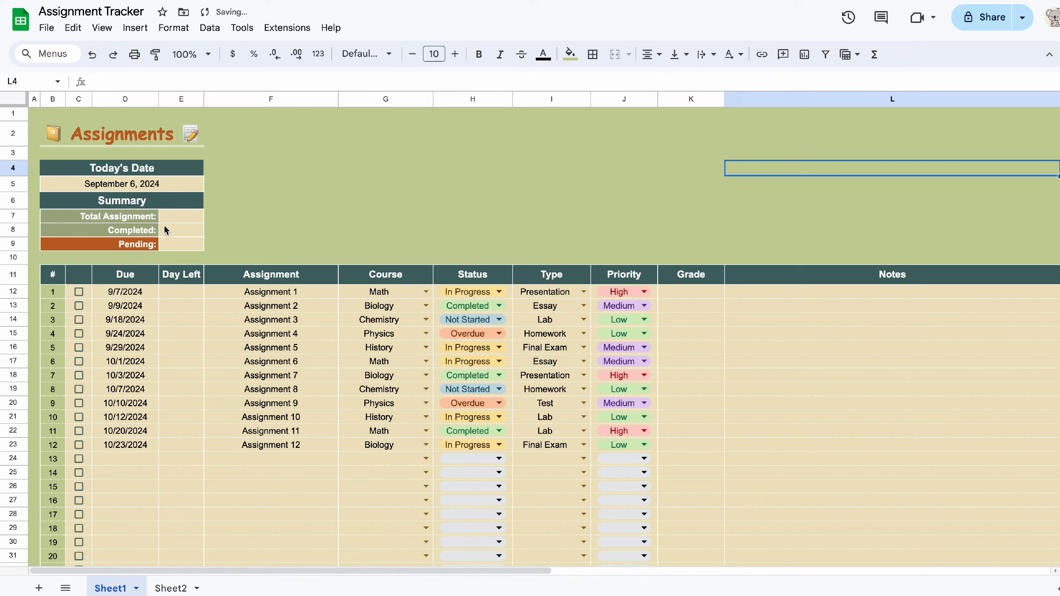
Start a new conditional formatting rule and set its range to D12:L62.
left_click(174, 30)
left_click(197, 276)
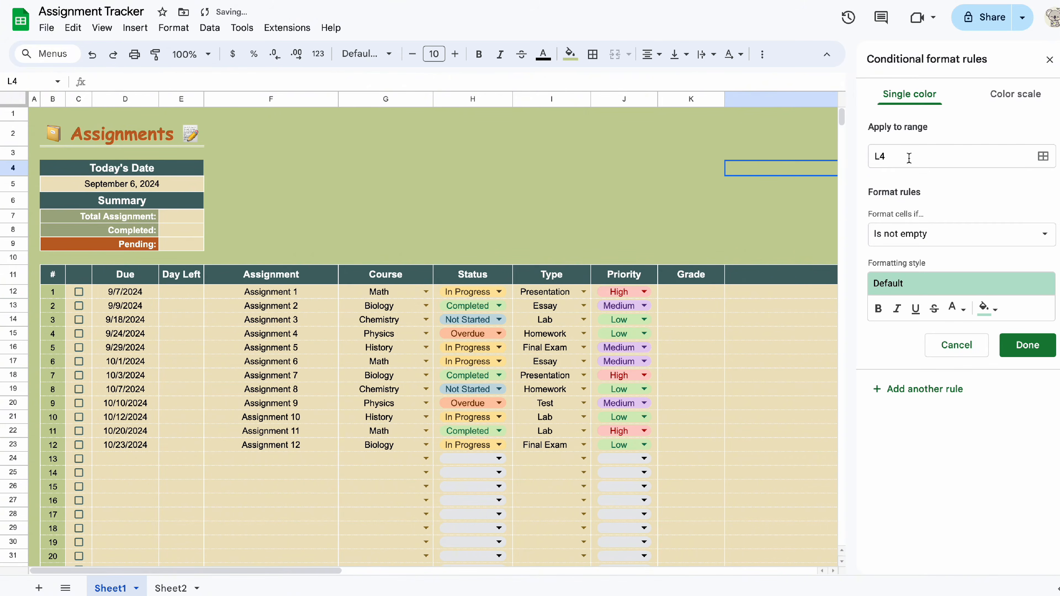
left_click(895, 156)
key("BackSpace")
key("BackSpace")
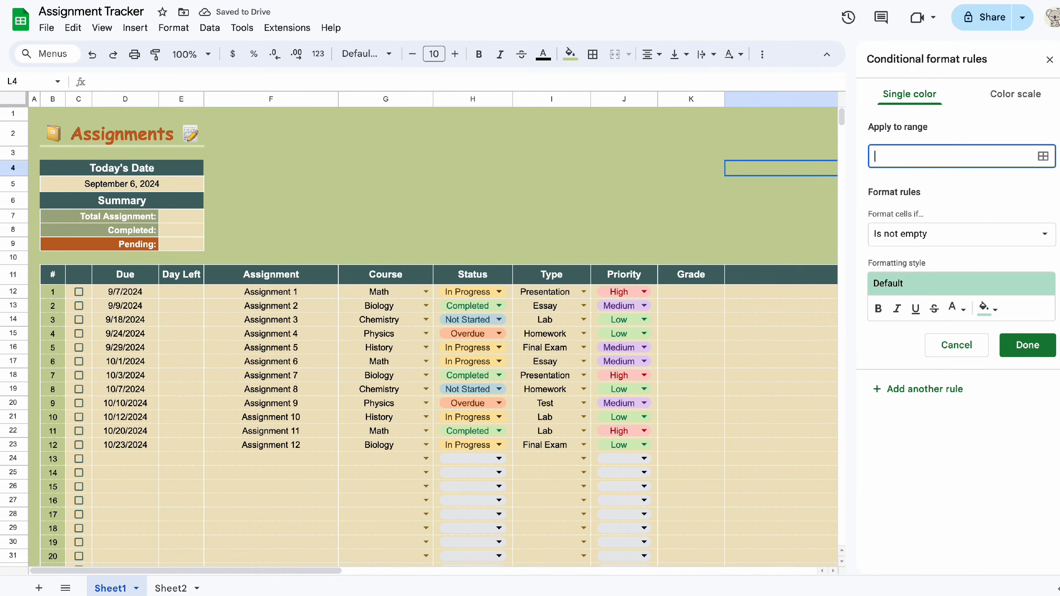
left_click(125, 292)
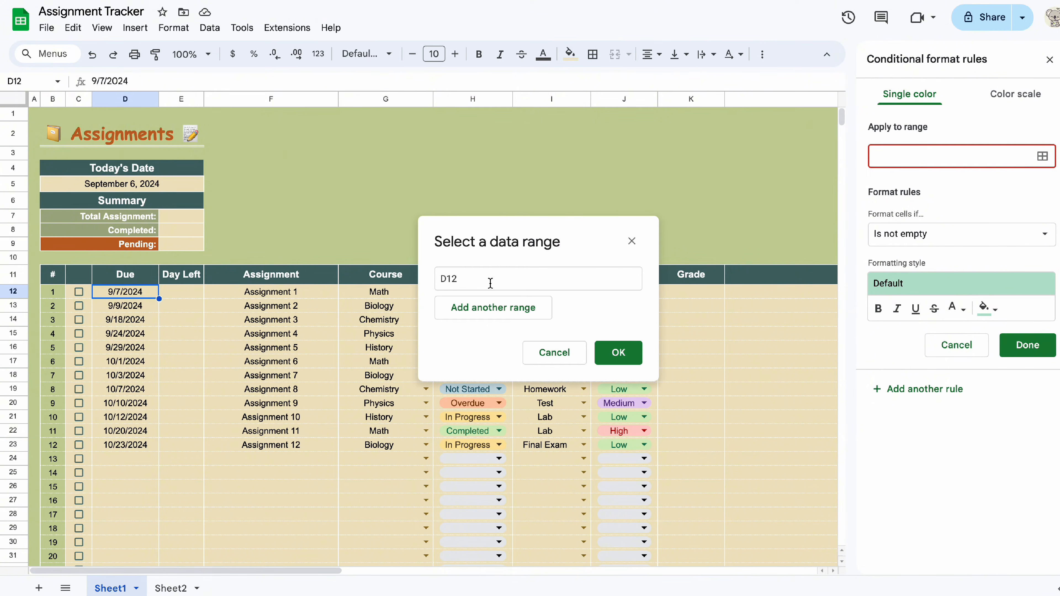
left_click(490, 282)
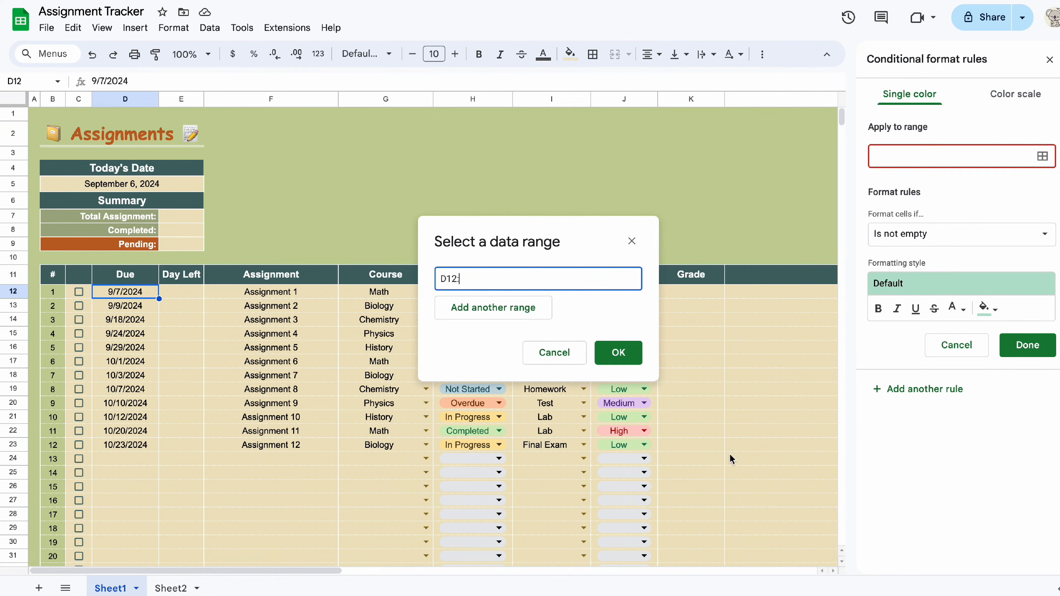
scroll(729, 455, "down", 20)
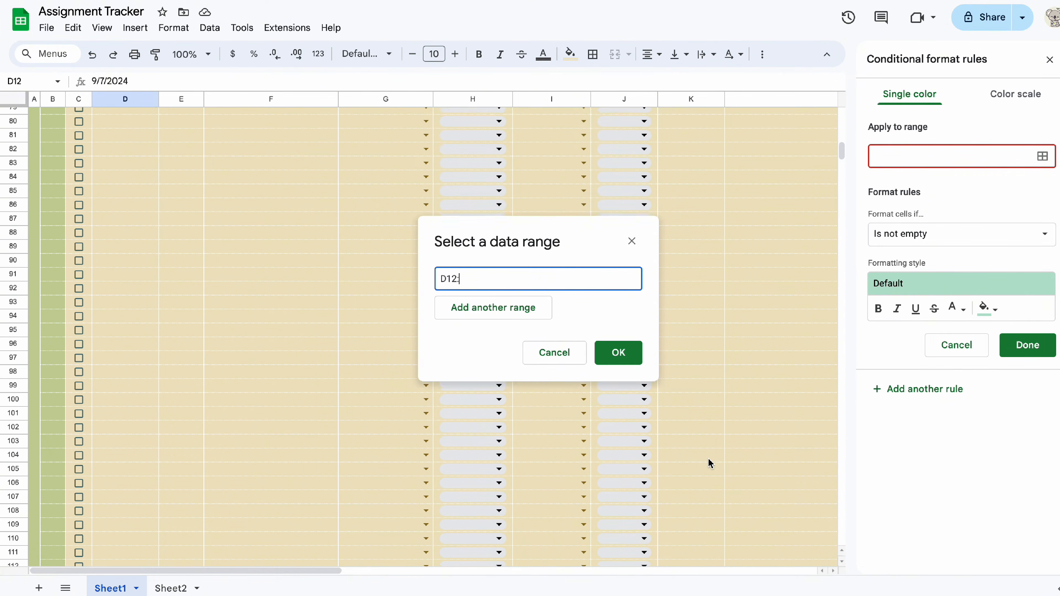
scroll(708, 458, "up", 10)
scroll(796, 295, "right", 5)
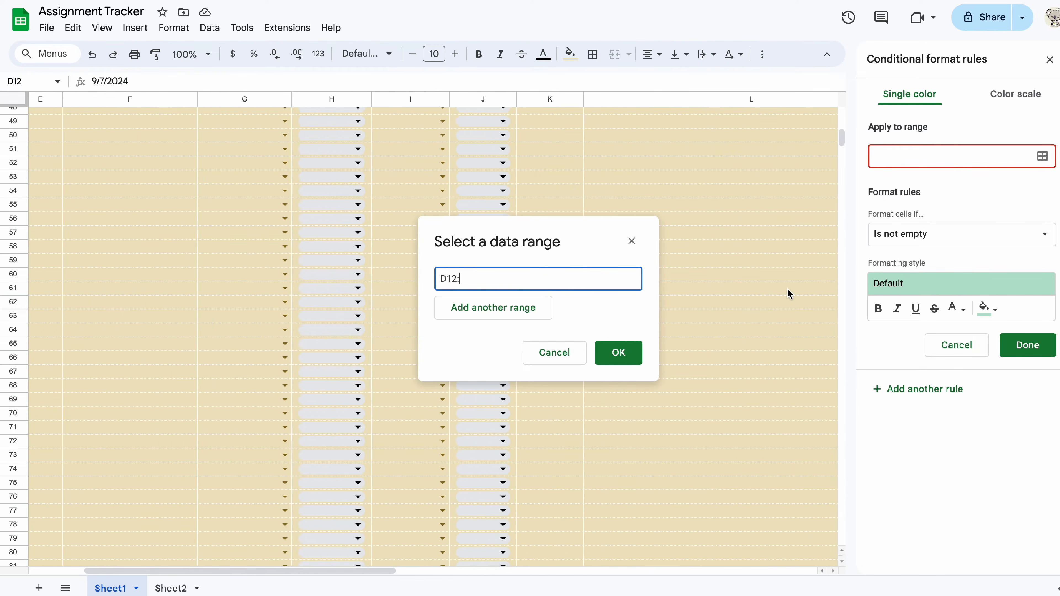
scroll(787, 289, "left", 3)
left_click(788, 288)
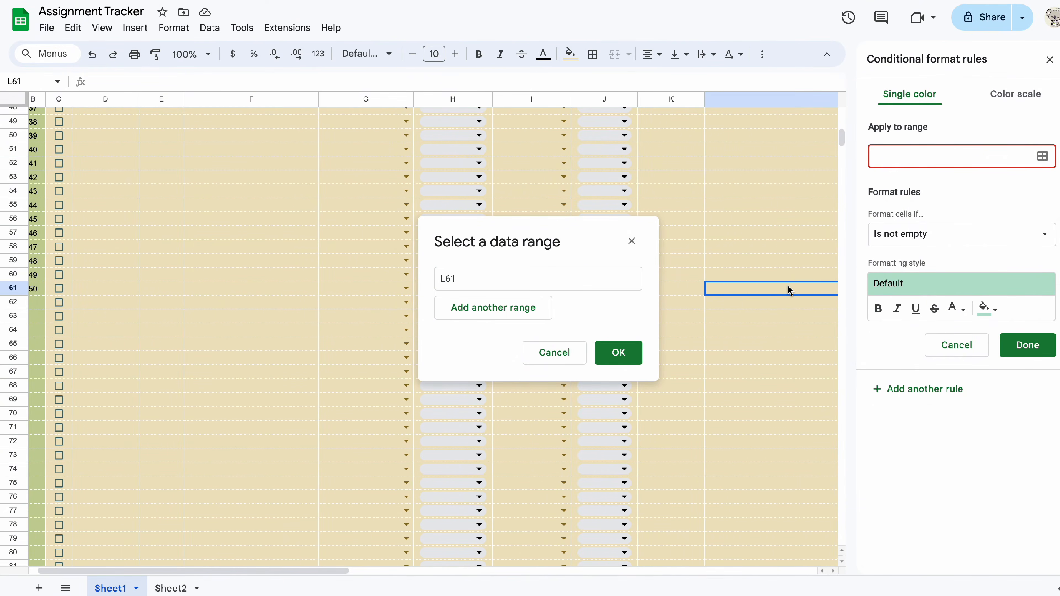
scroll(718, 217, "up", 15)
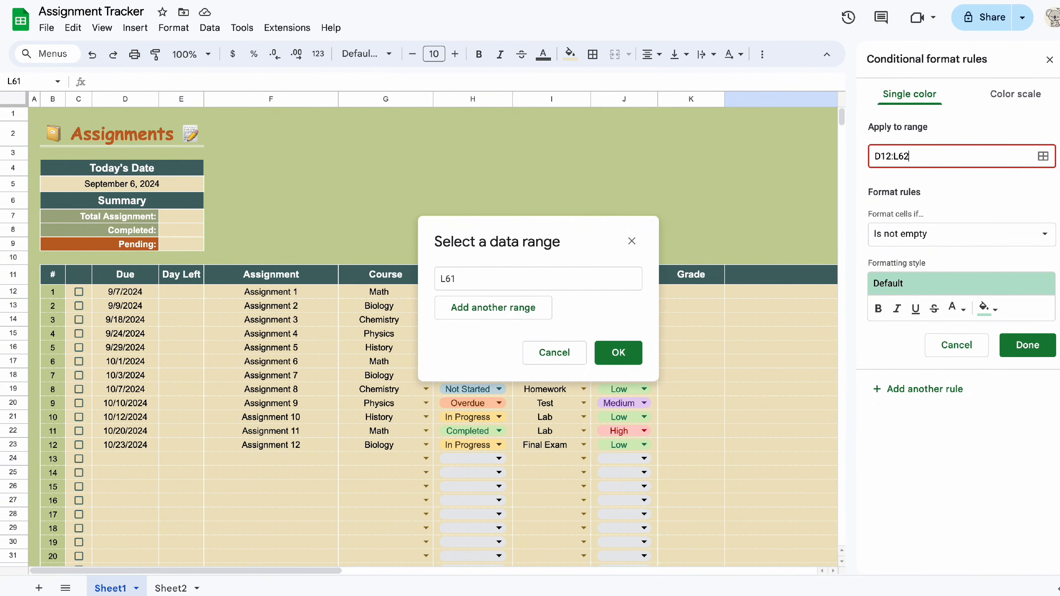
left_click(632, 241)
Set the rule's condition to the custom formula =$C12=true.
left_click(1002, 233)
scroll(999, 363, "down", 3)
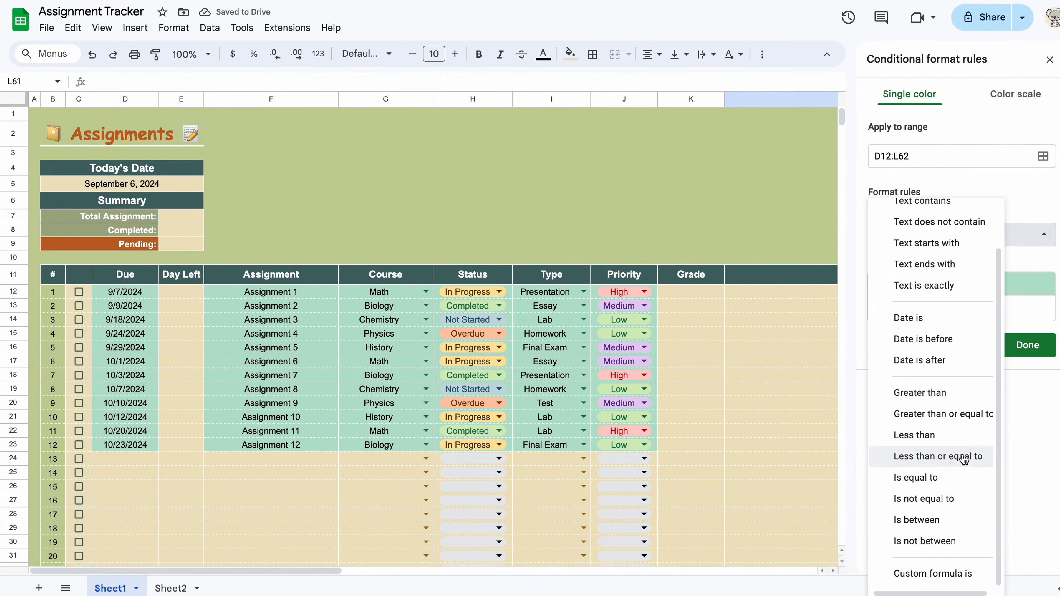
left_click(926, 573)
left_click(922, 261)
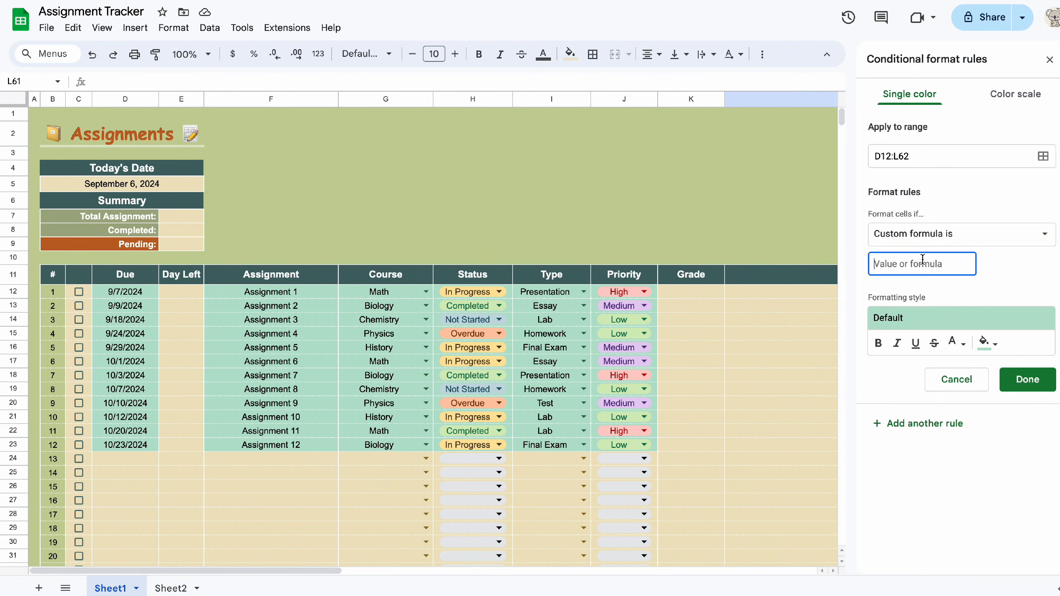
type("=$C12=true")
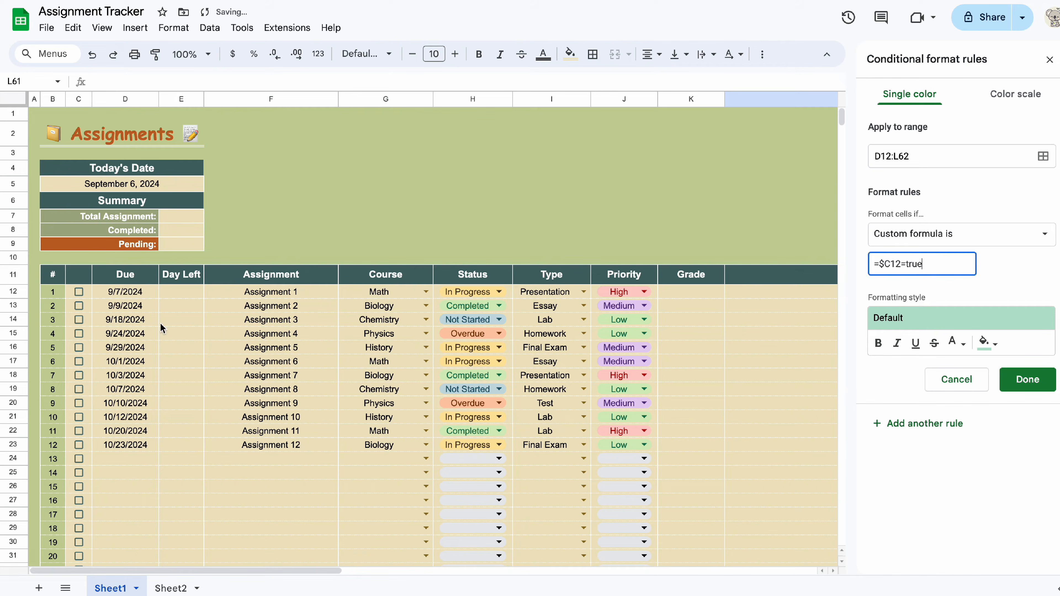
Format the rule's matching cells with strikethrough, gray text and a light beige fill.
left_click(933, 343)
left_click(956, 343)
left_click(955, 343)
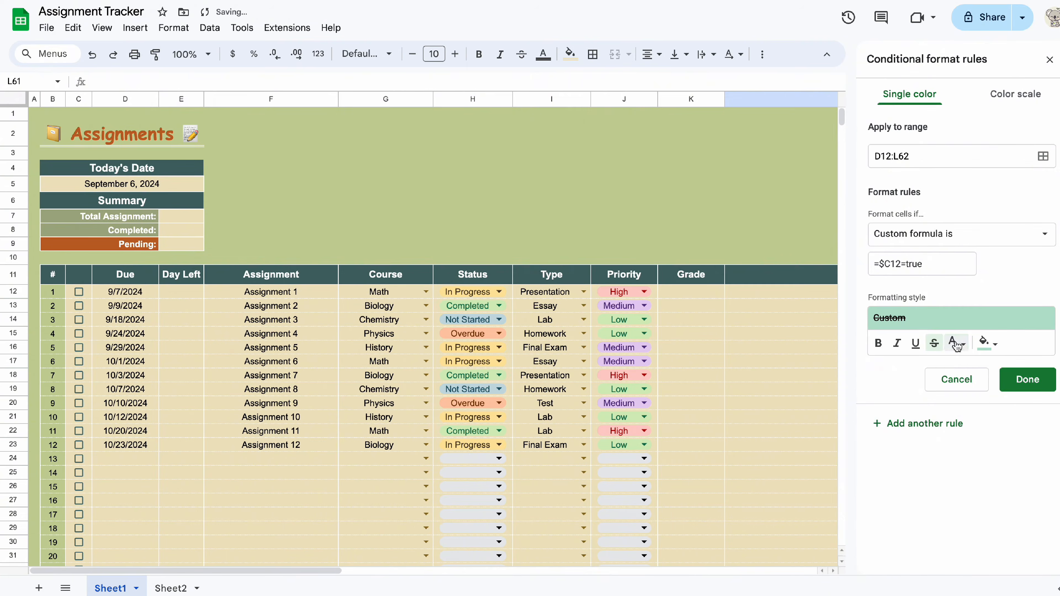
left_click(955, 344)
left_click(881, 388)
left_click(987, 343)
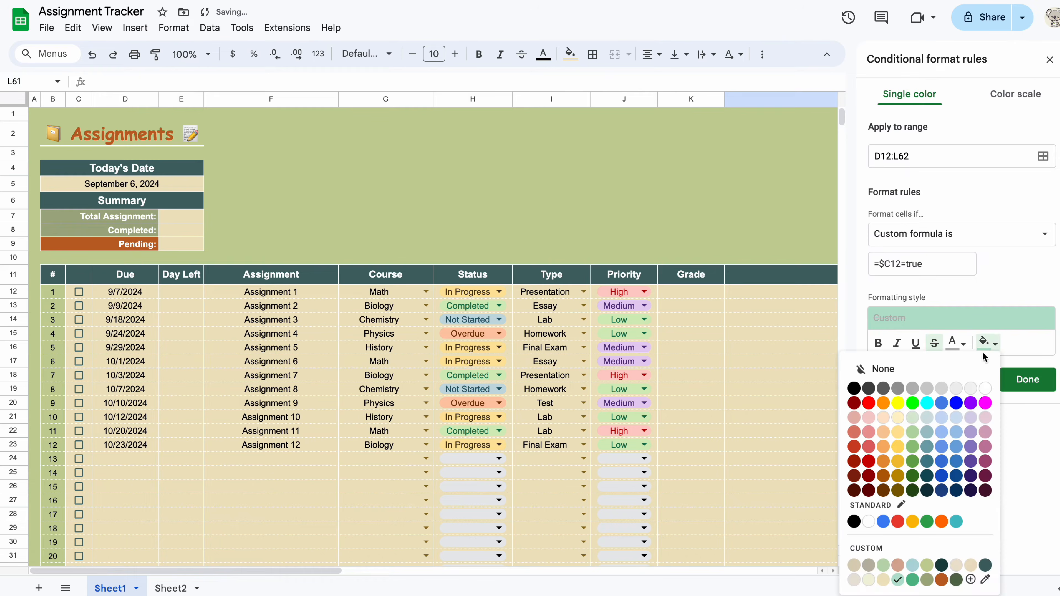
left_click(898, 583)
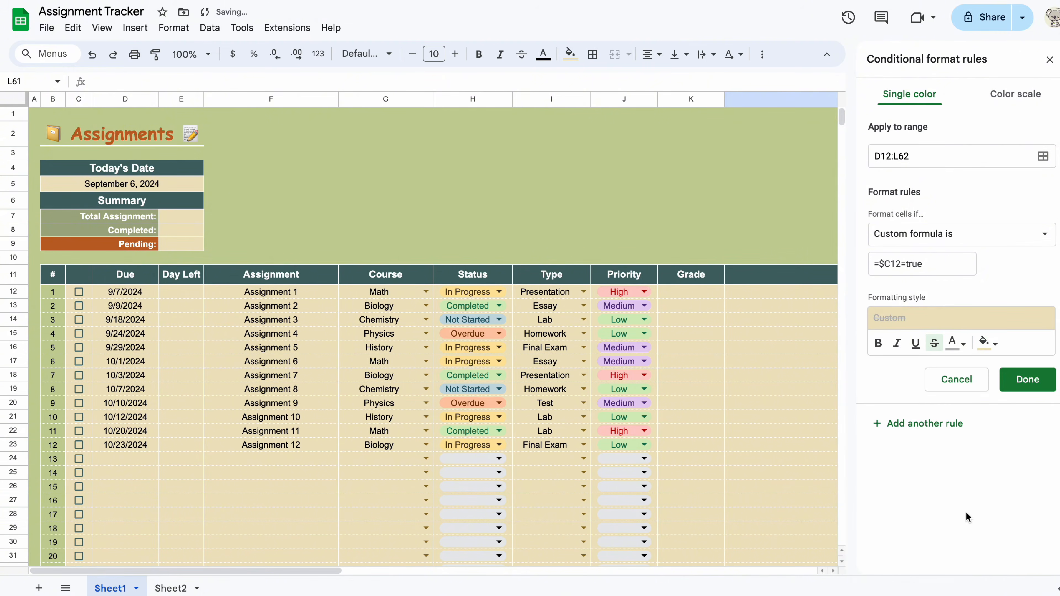
Save the conditional formatting rule and tick the checkboxes of Assignments 1 to 4.
left_click(79, 293)
left_click(79, 307)
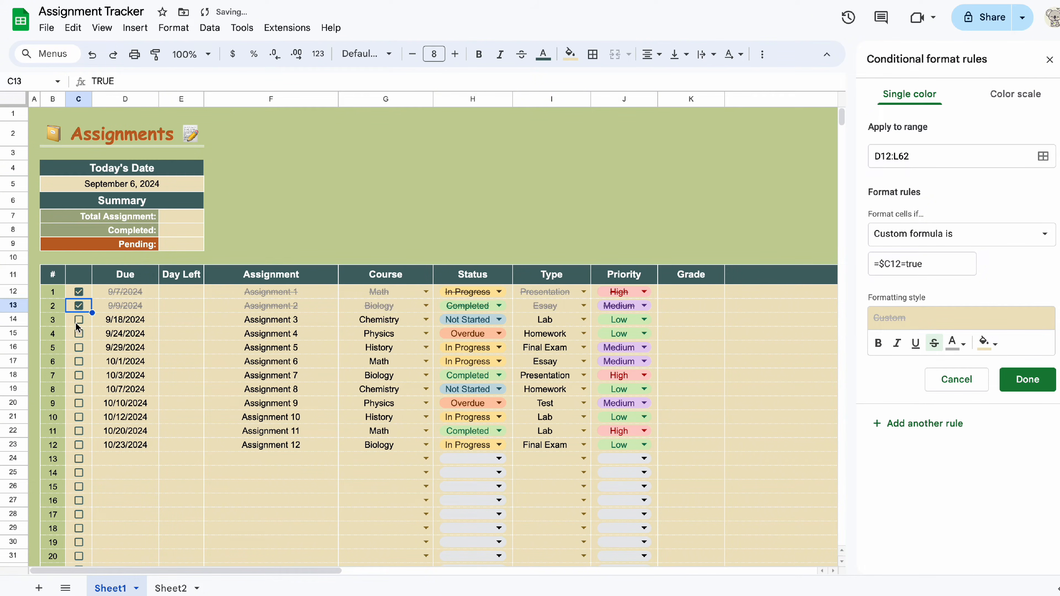
left_click(78, 319)
left_click(79, 334)
key("ctrl+z")
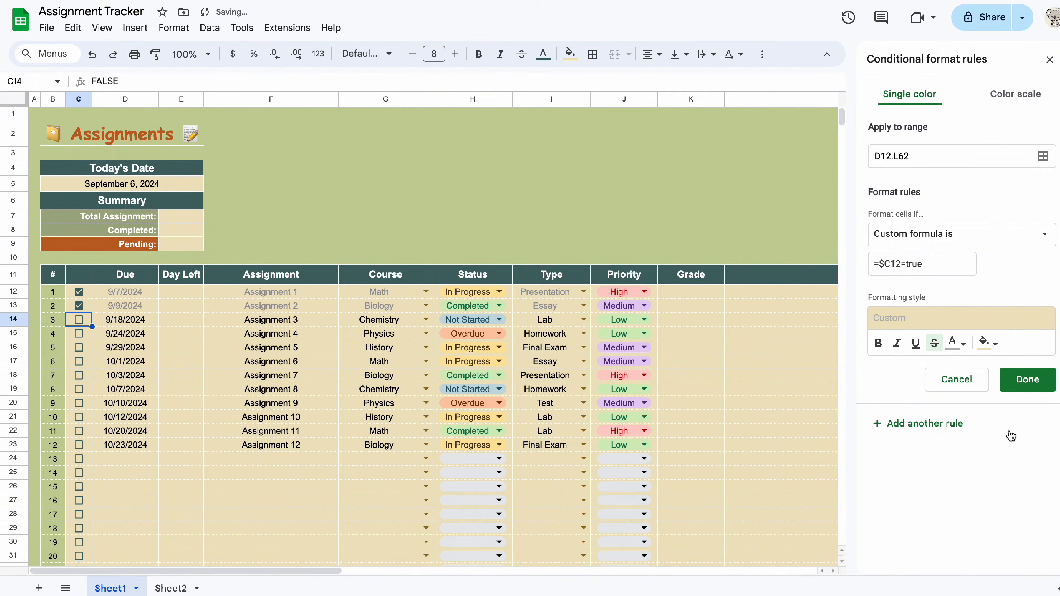
left_click(1027, 379)
left_click(1050, 60)
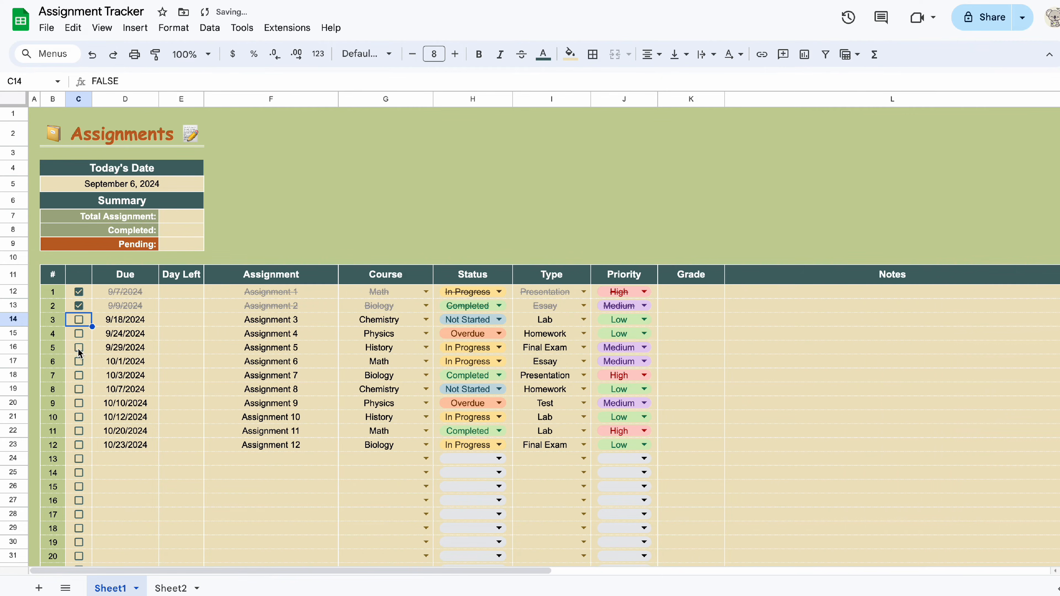
left_click(78, 333)
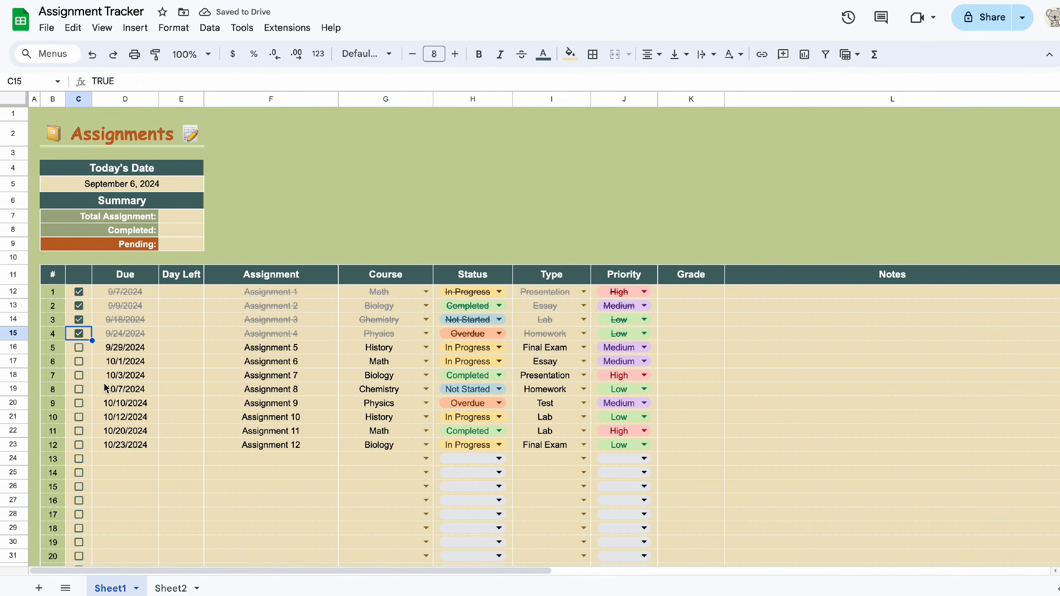
Enter =countif(F12:F,"<>") in E7 for the total assignments and reject the suggested autofill.
left_click(188, 220)
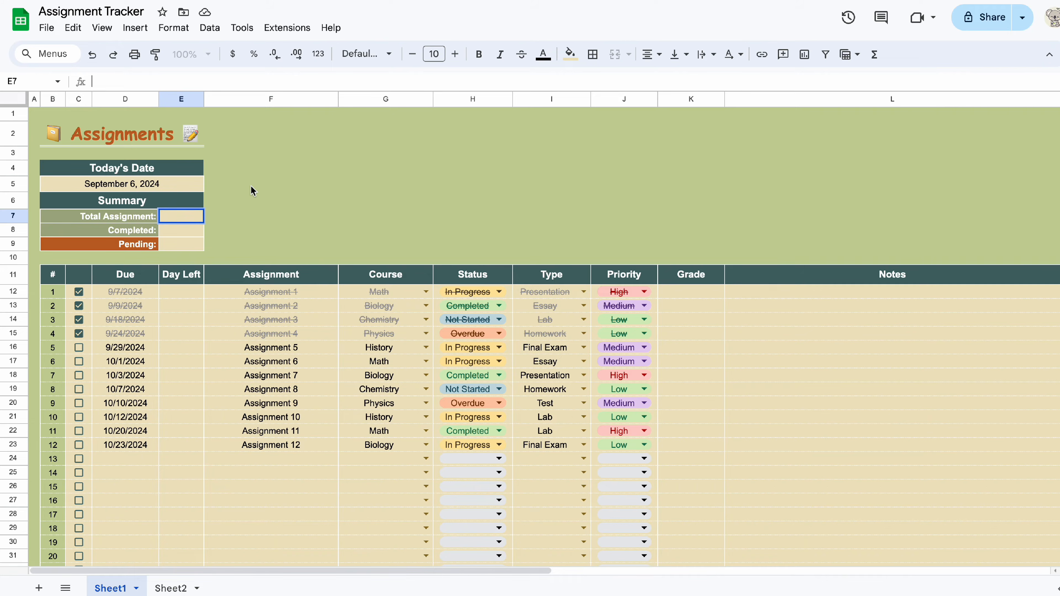
left_click(116, 82)
type("=coun")
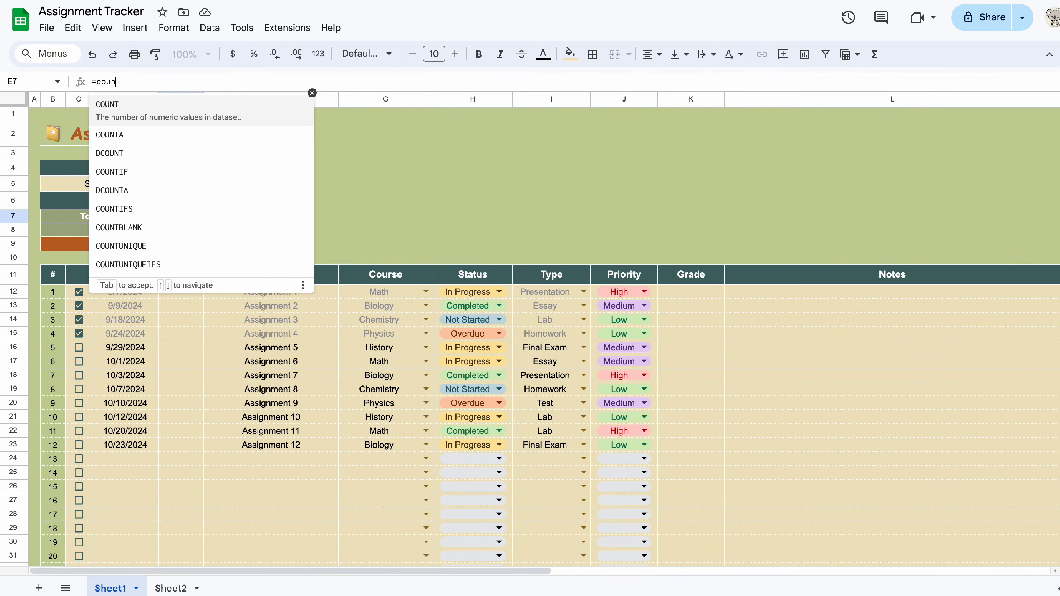
type("tif(")
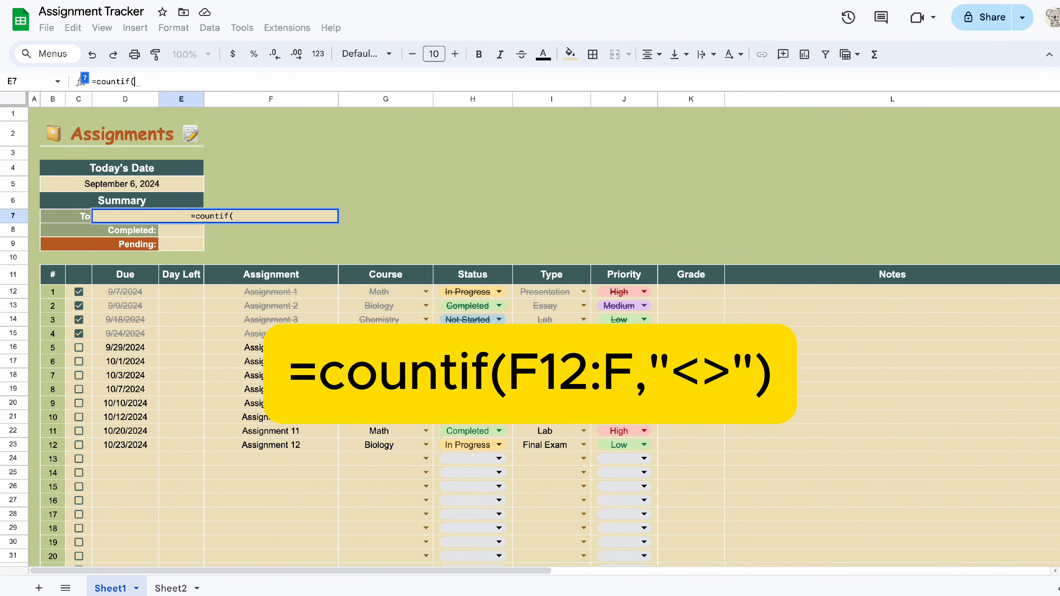
left_click(213, 296)
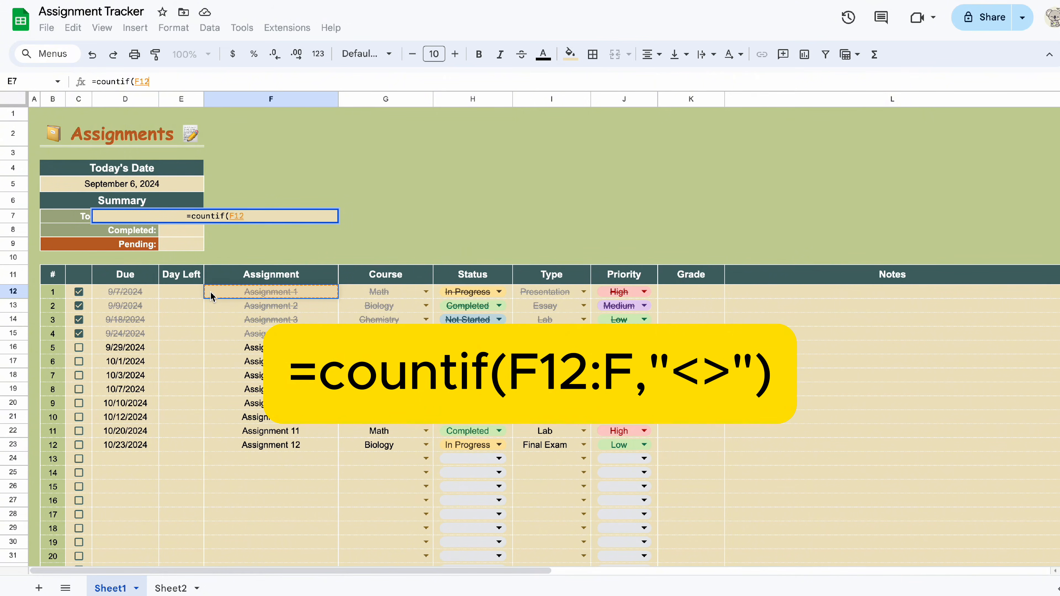
type(":F")
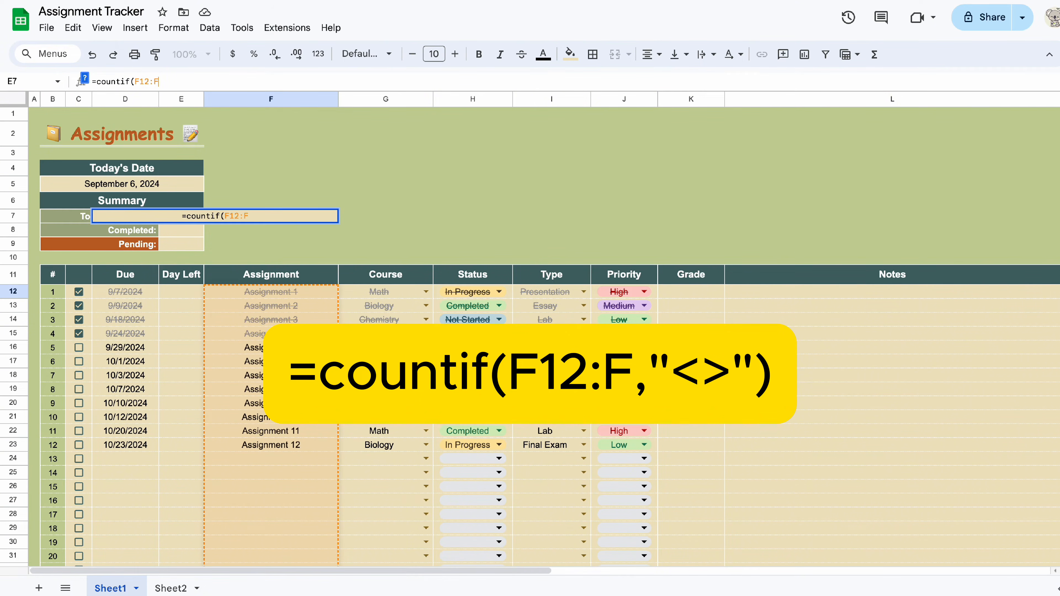
type(",")
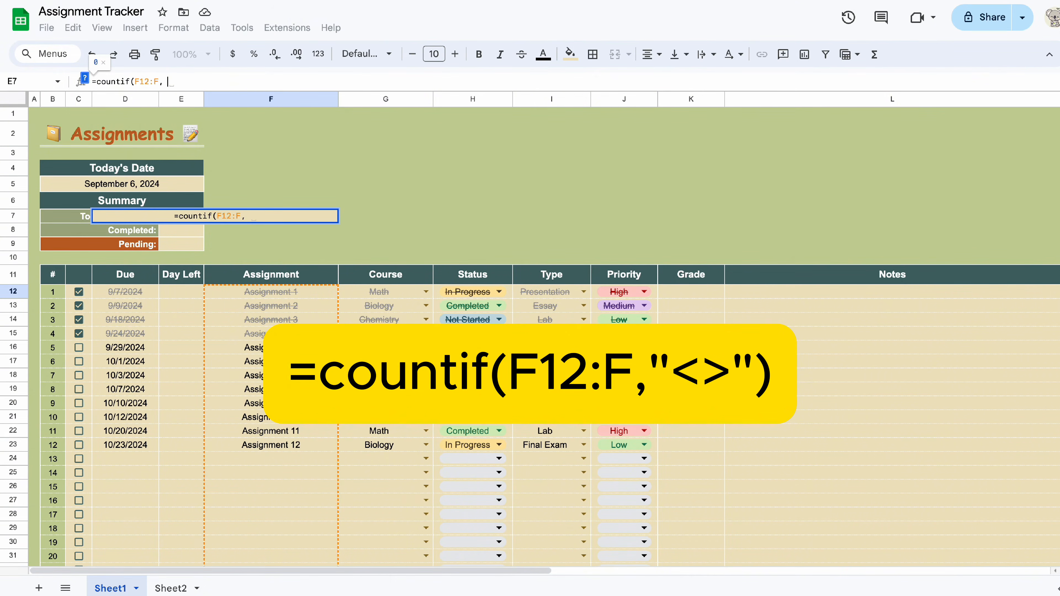
key("BackSpace")
type("\"<>")
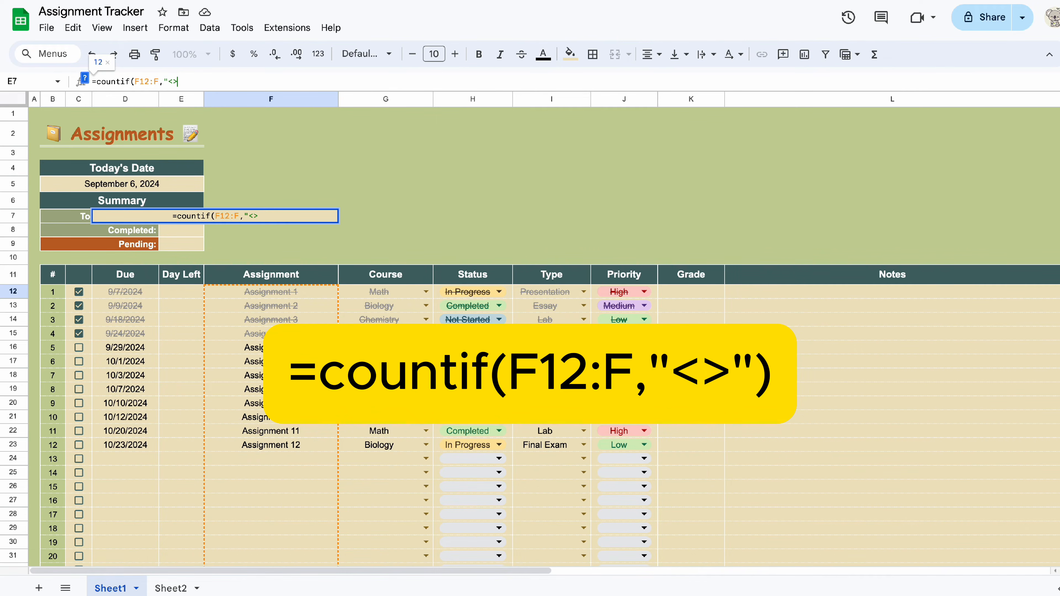
type("\")")
key("Return")
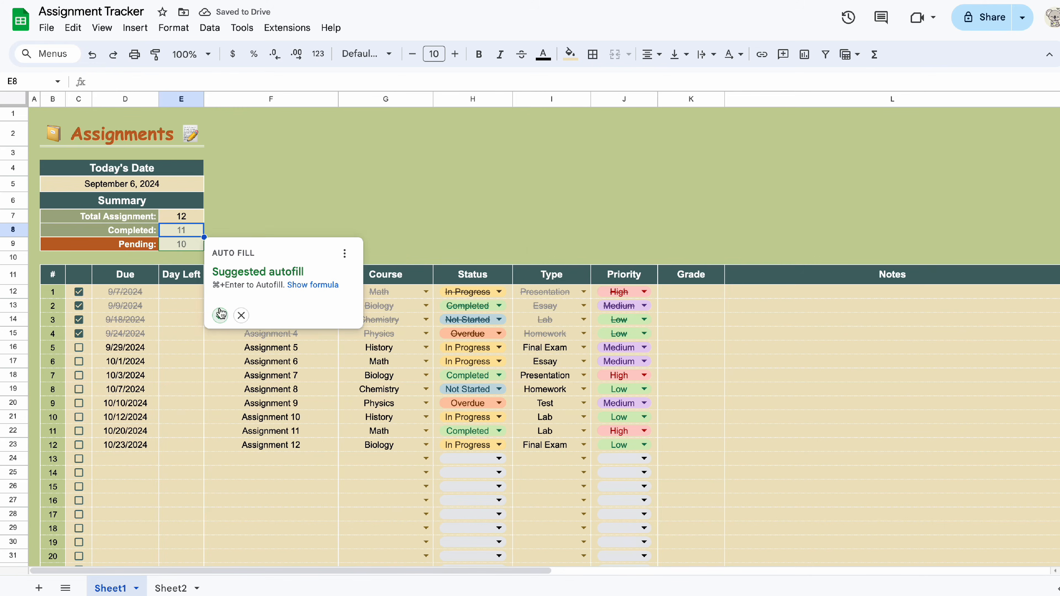
left_click(242, 315)
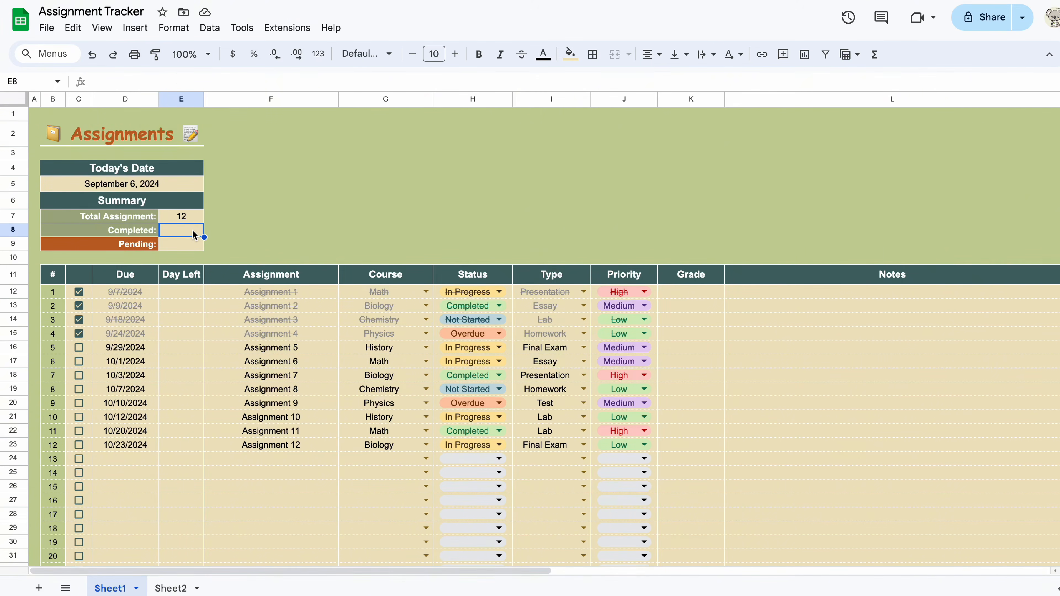
Enter =Countif(C12:C,True) in E8 for the completed assignments.
type("=C")
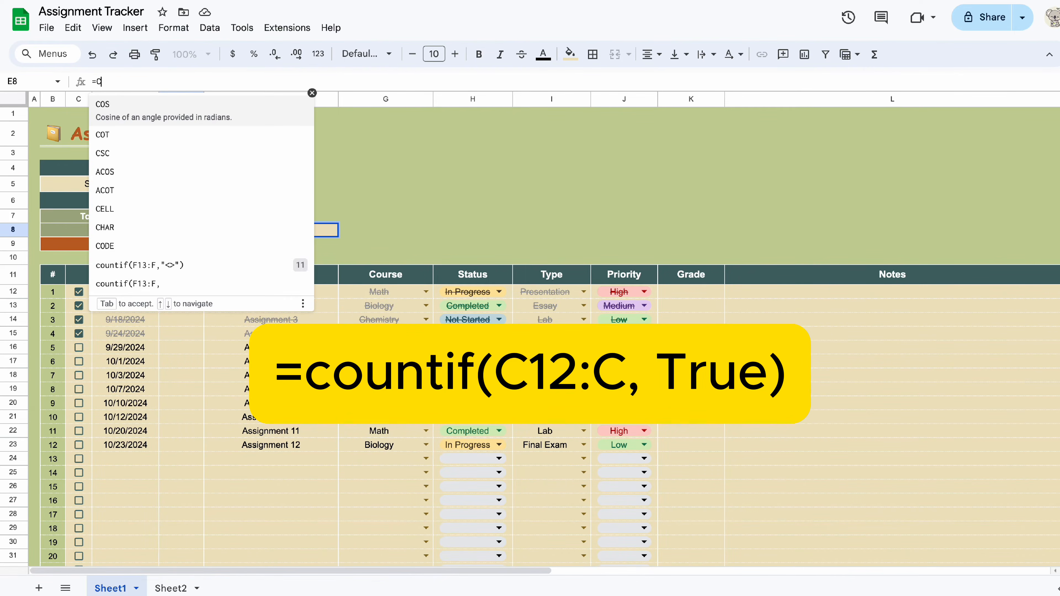
type("ountif(")
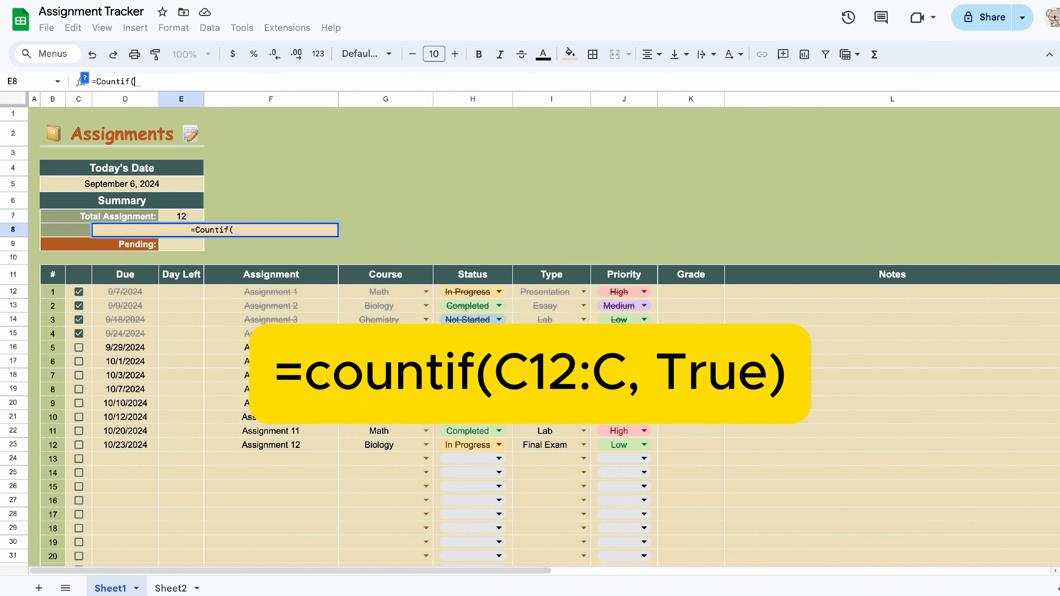
left_click(85, 293)
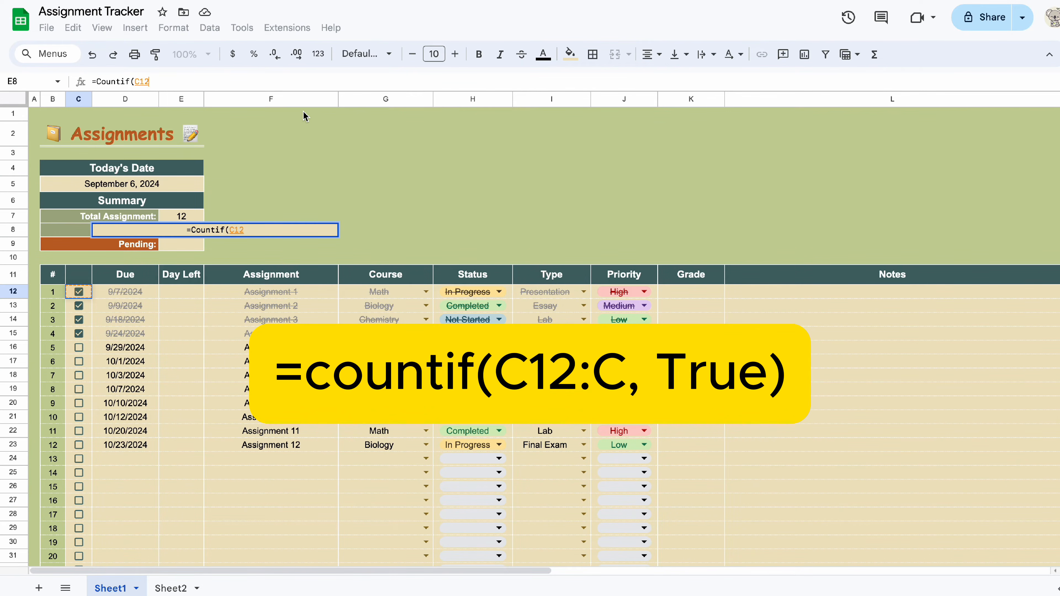
type(":C")
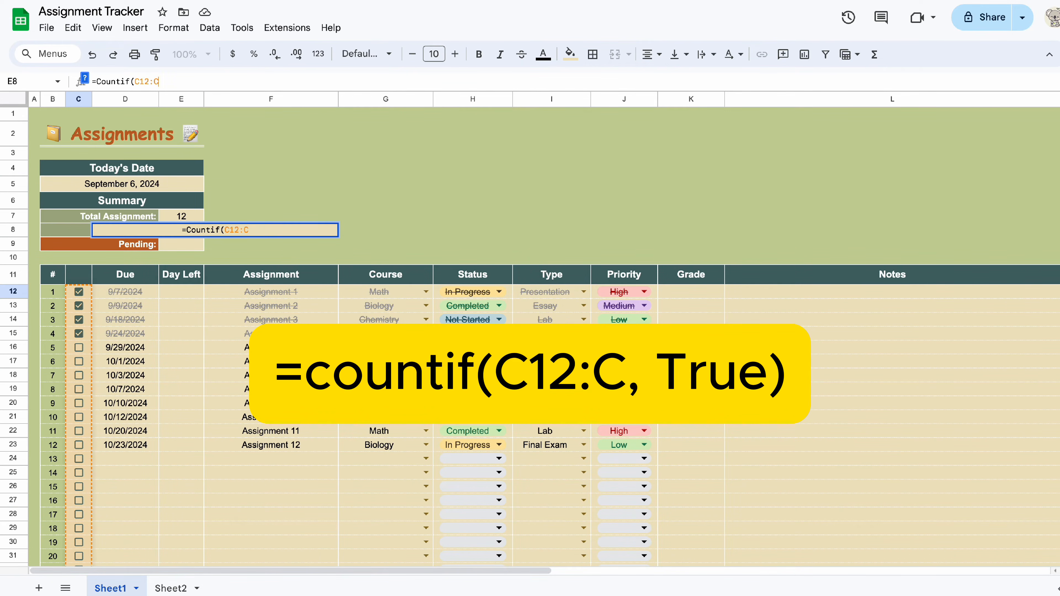
type(", True")
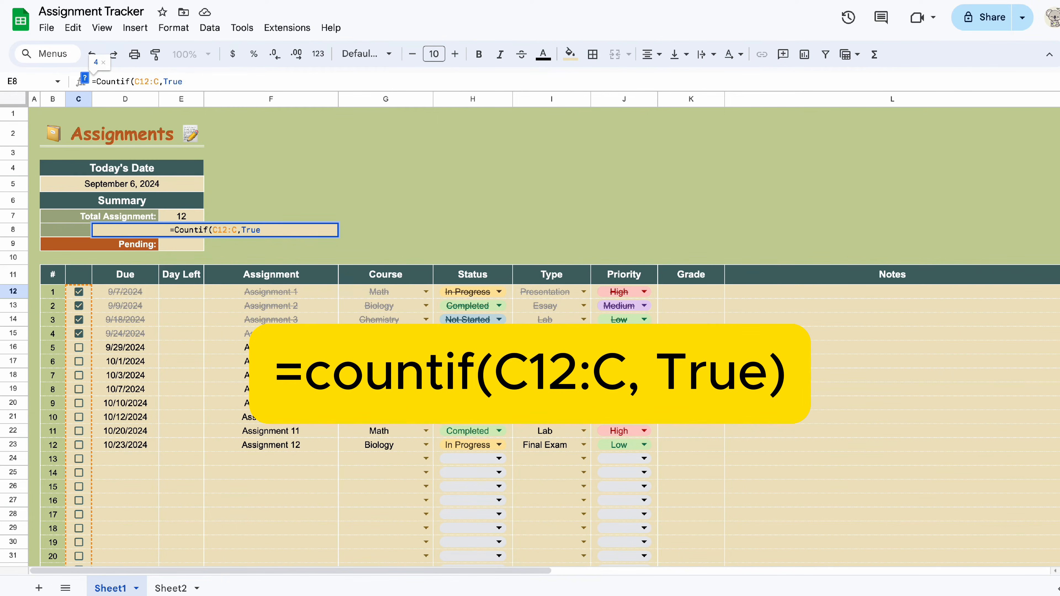
key("Return")
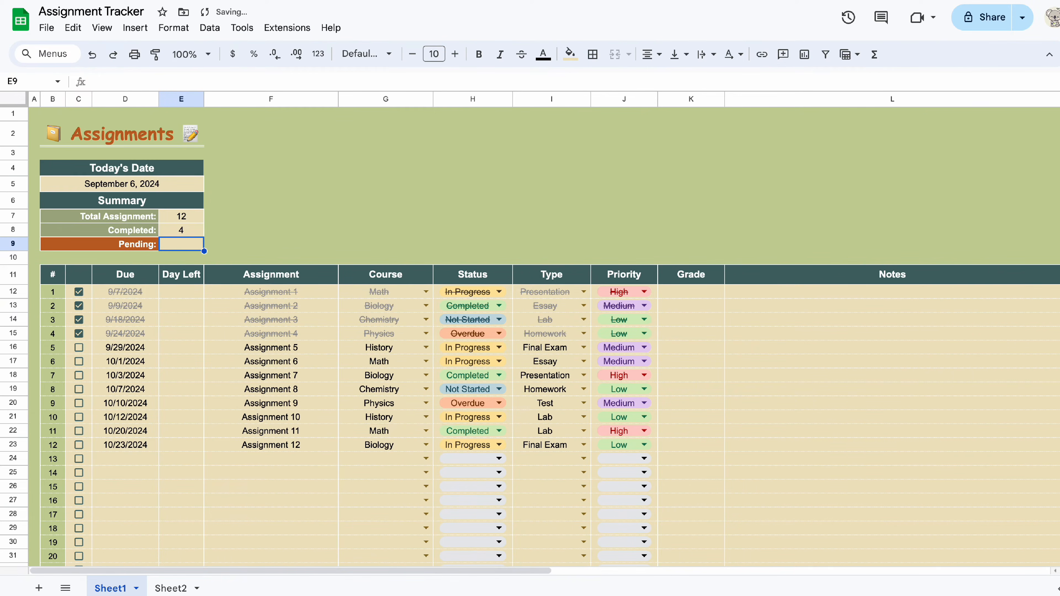
Enter =E7-E8 in E9 for the pending assignments.
type("=")
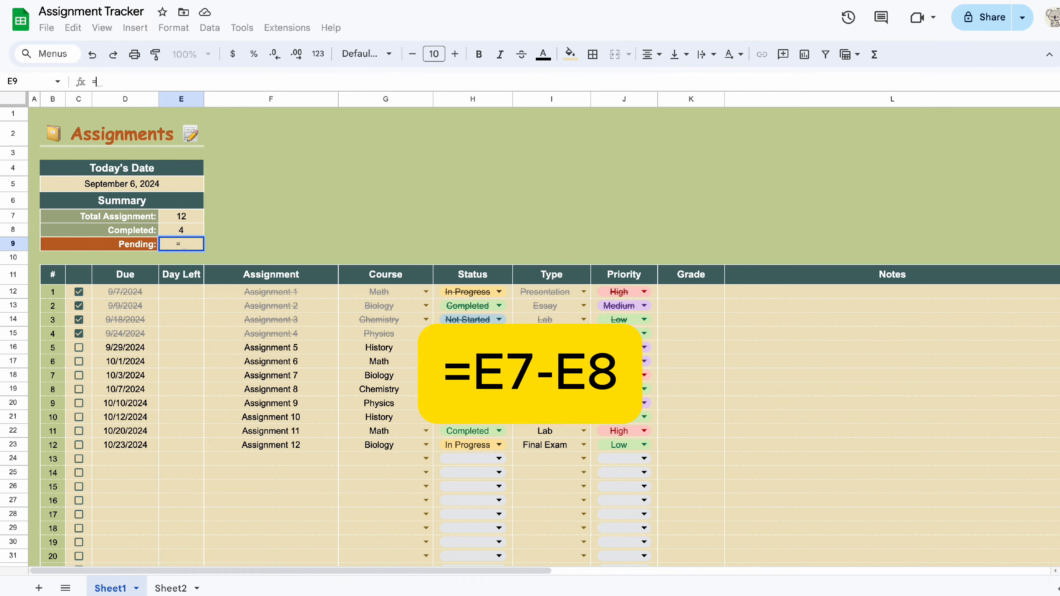
left_click(183, 215)
type("-")
left_click(194, 232)
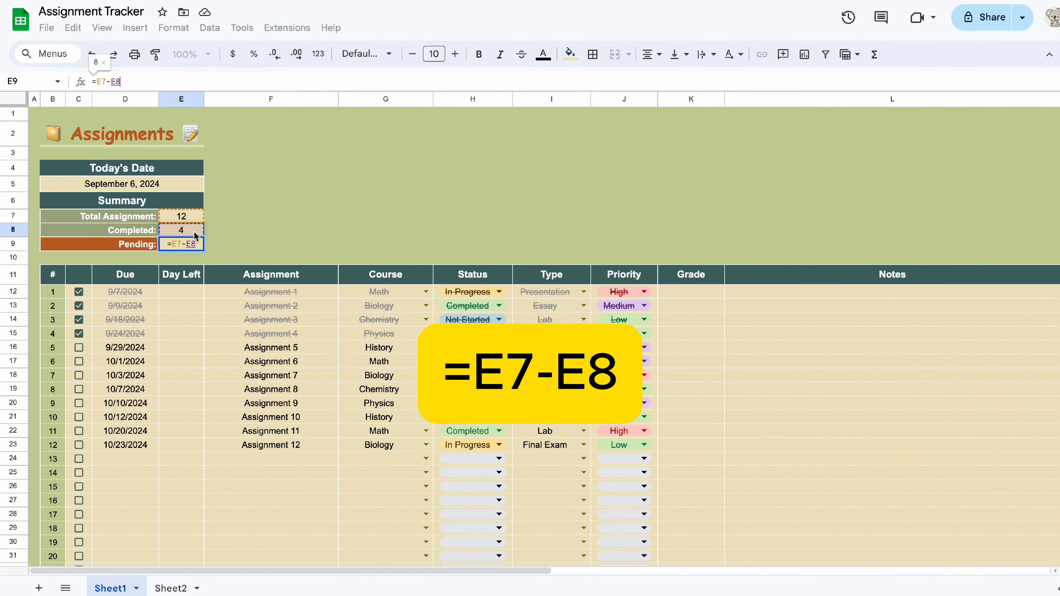
key("Return")
Make the summary values in E7:E9 bold with a dark text color.
left_click_drag(181, 216, 183, 245)
left_click(478, 53)
left_click(381, 233)
left_click(543, 54)
left_click(634, 277)
Color the pending count in E9 dark orange.
left_click(184, 246)
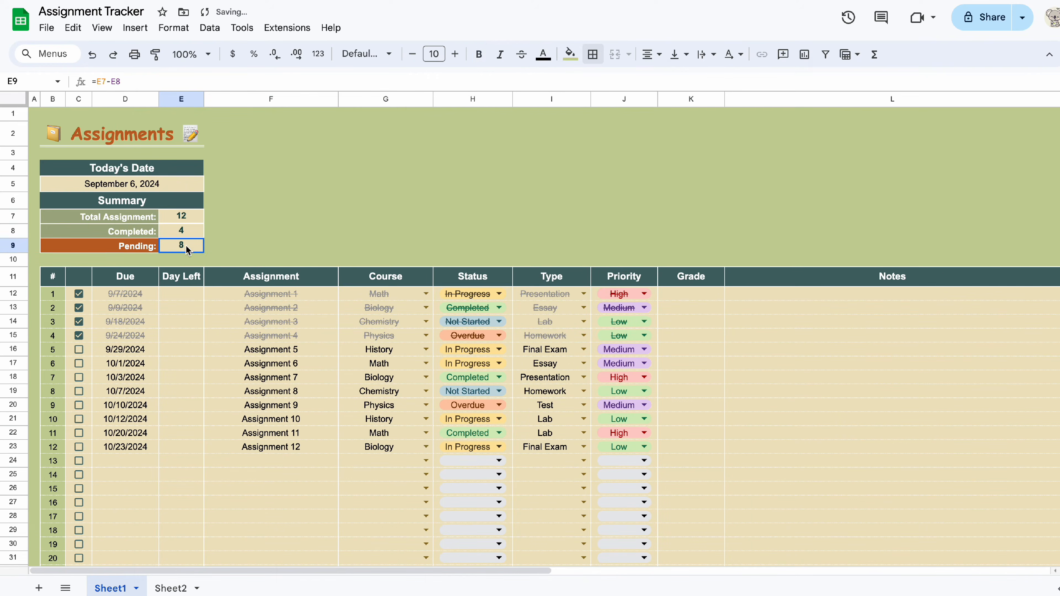
left_click(543, 54)
left_click(634, 293)
left_click(386, 216)
Begin the Day Left formula in E12 with =ARRAYFORMULA(if(ISBLANK(D12:D), to test for empty due dates.
left_click(181, 293)
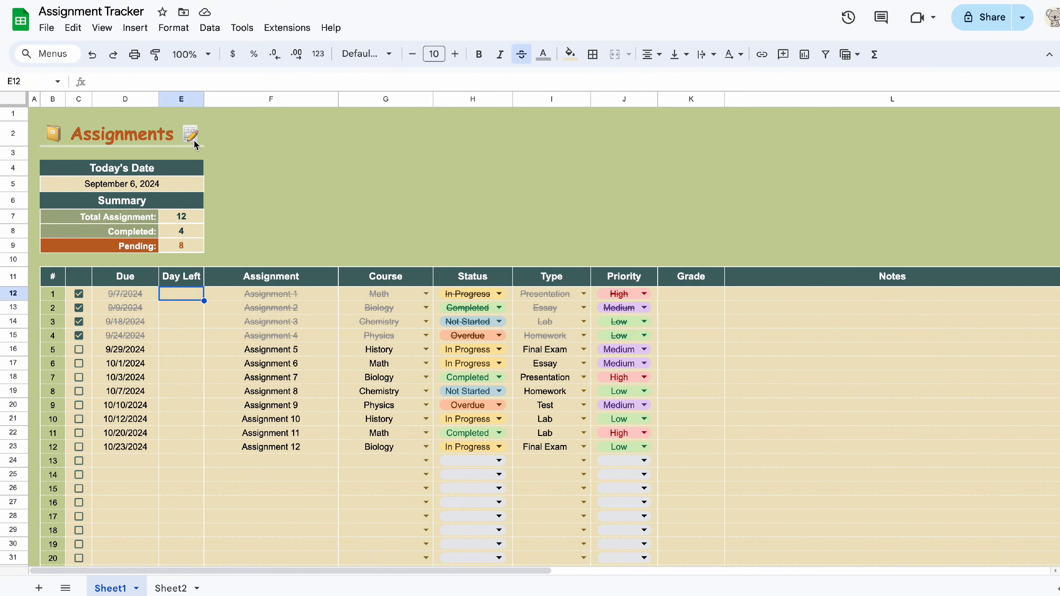
left_click(180, 76)
type("=Arr")
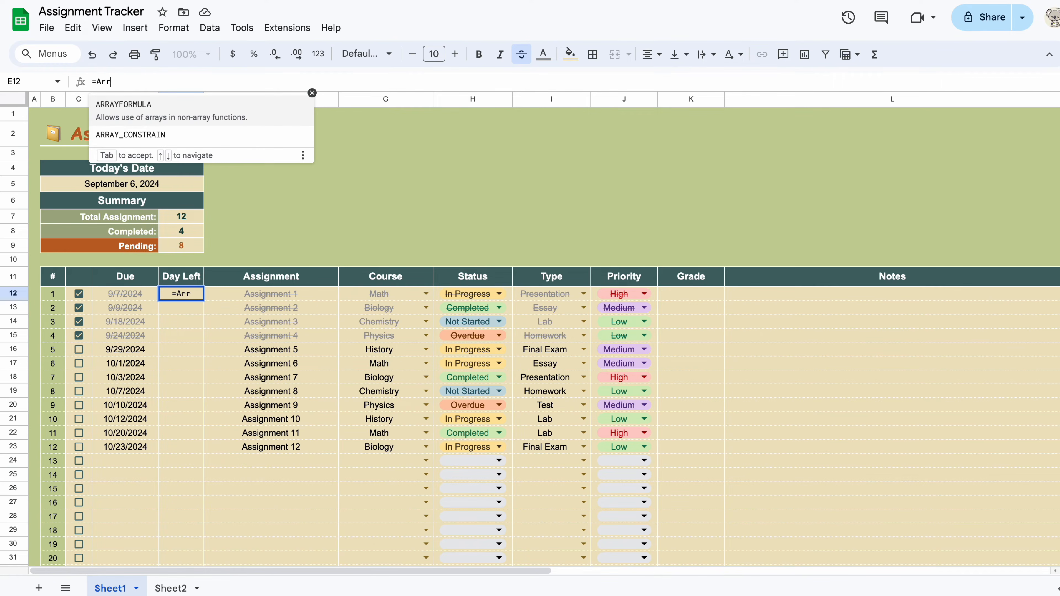
key("Tab")
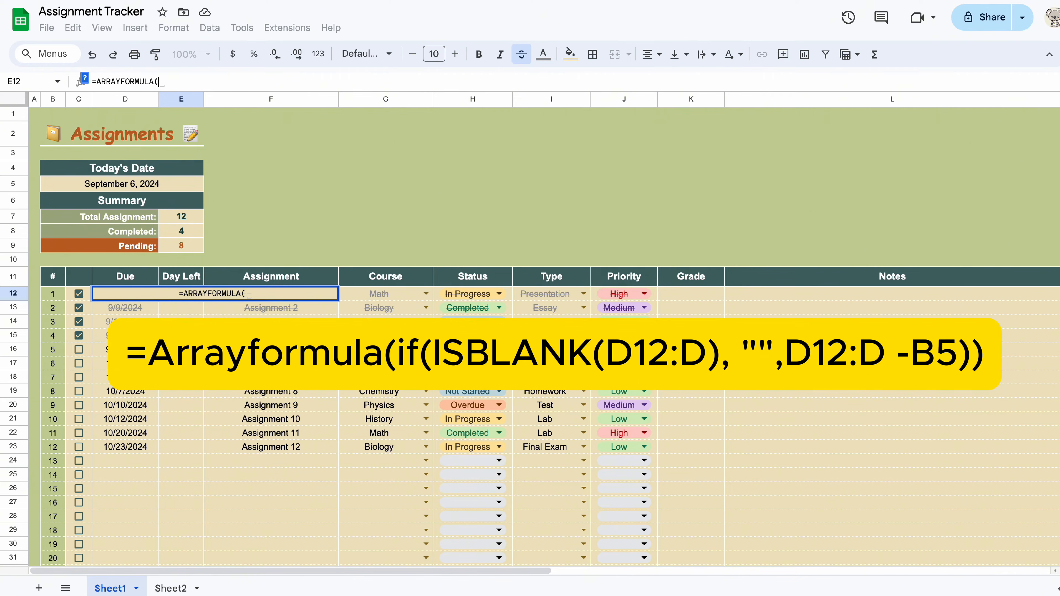
type("if")
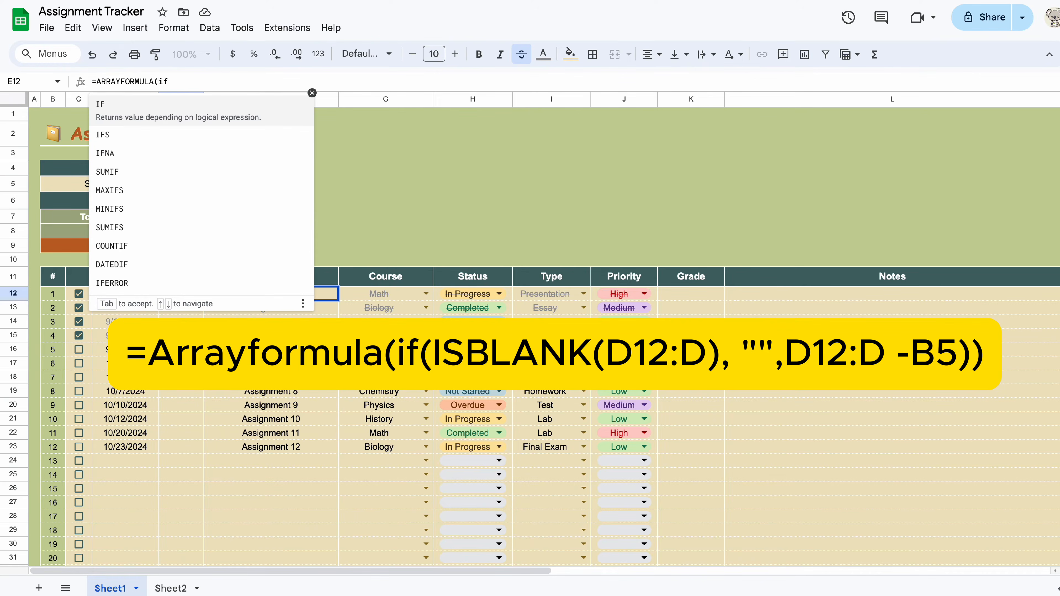
type("(is")
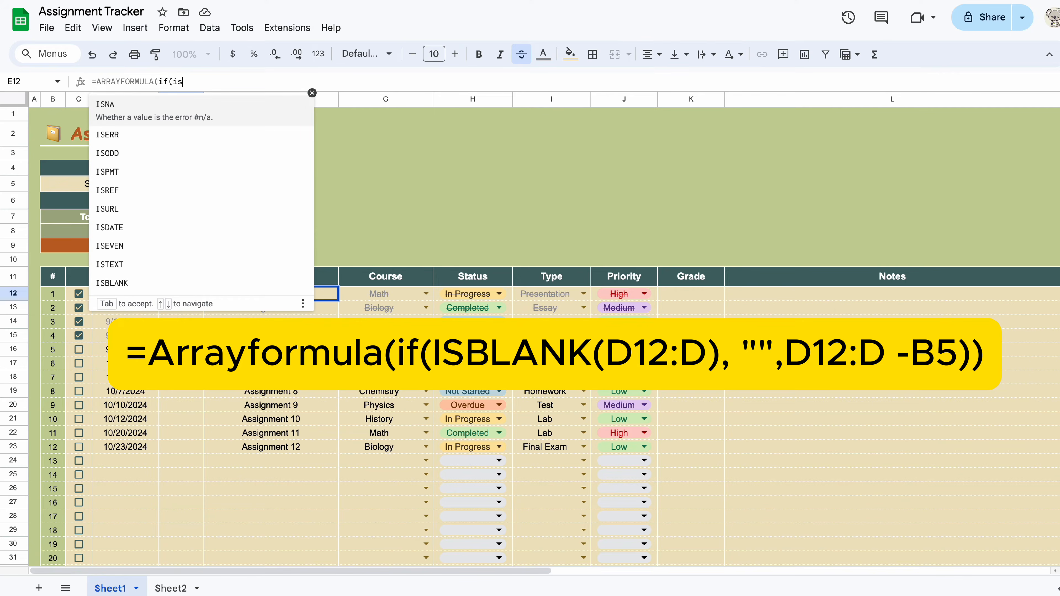
type("bl")
key("Tab")
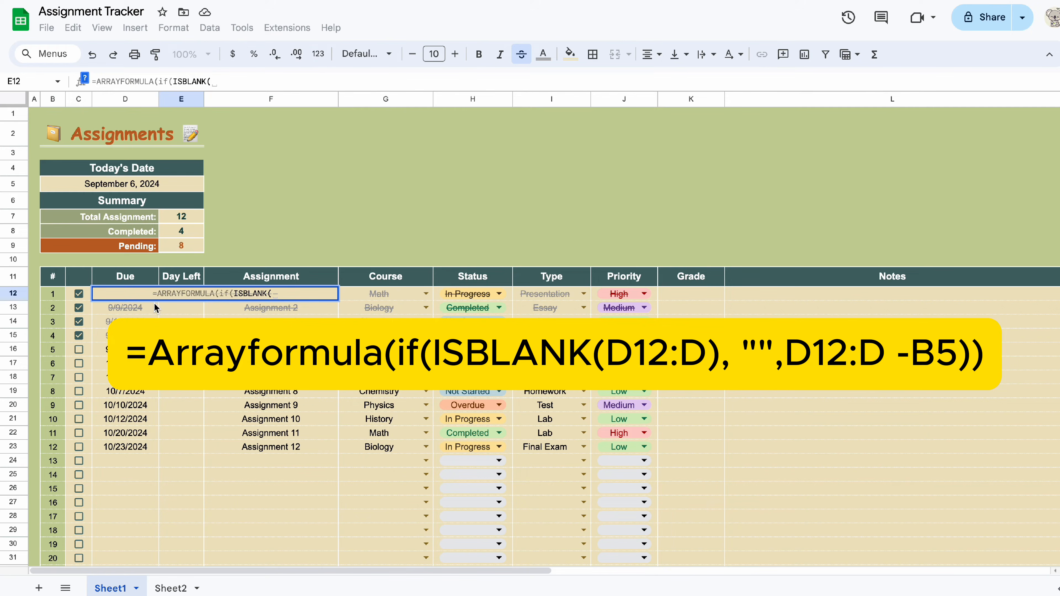
type("D12")
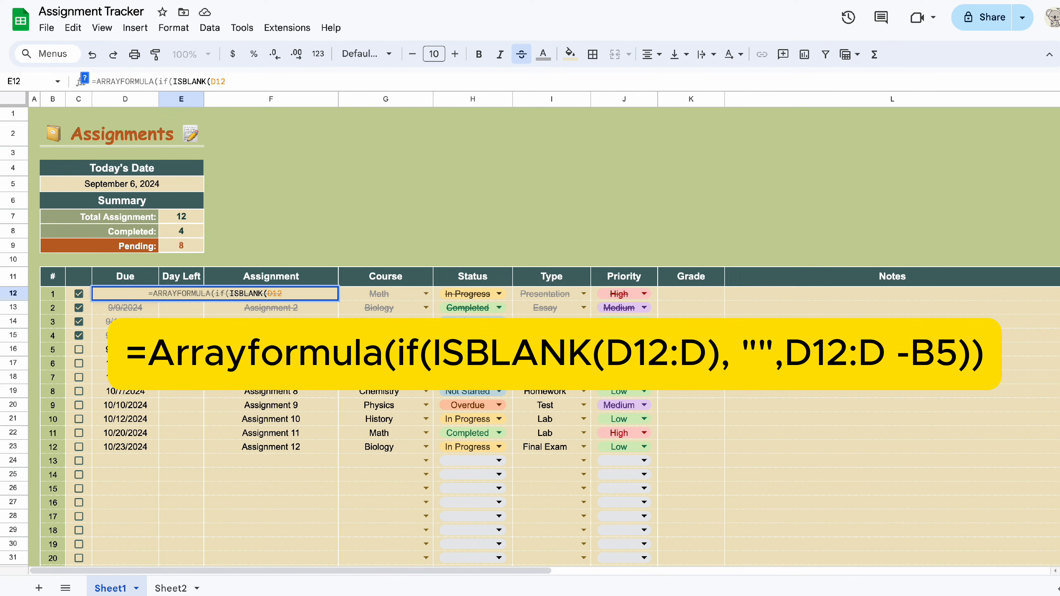
type(":D")
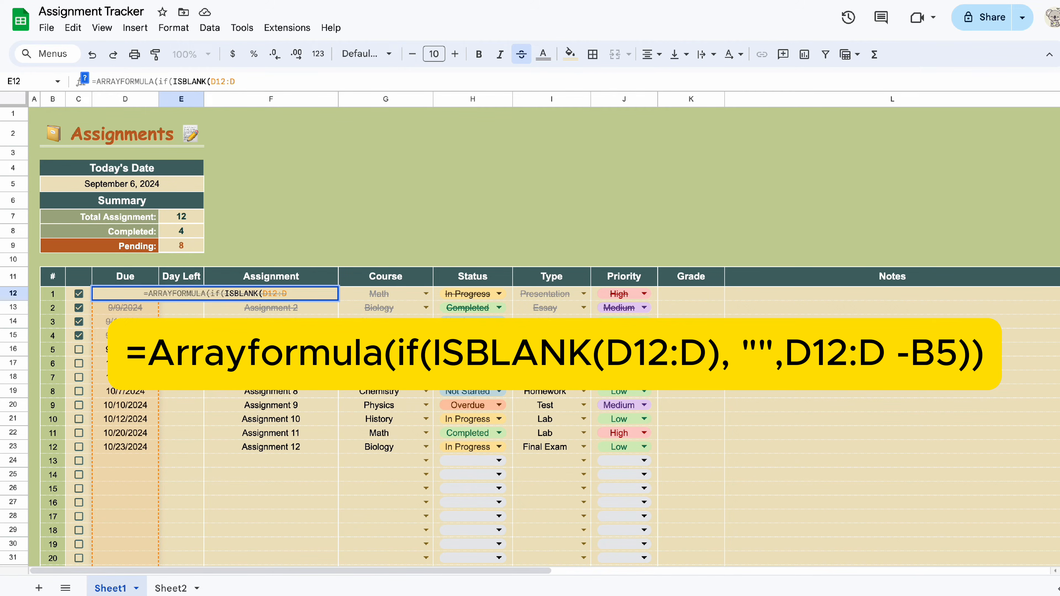
type("),")
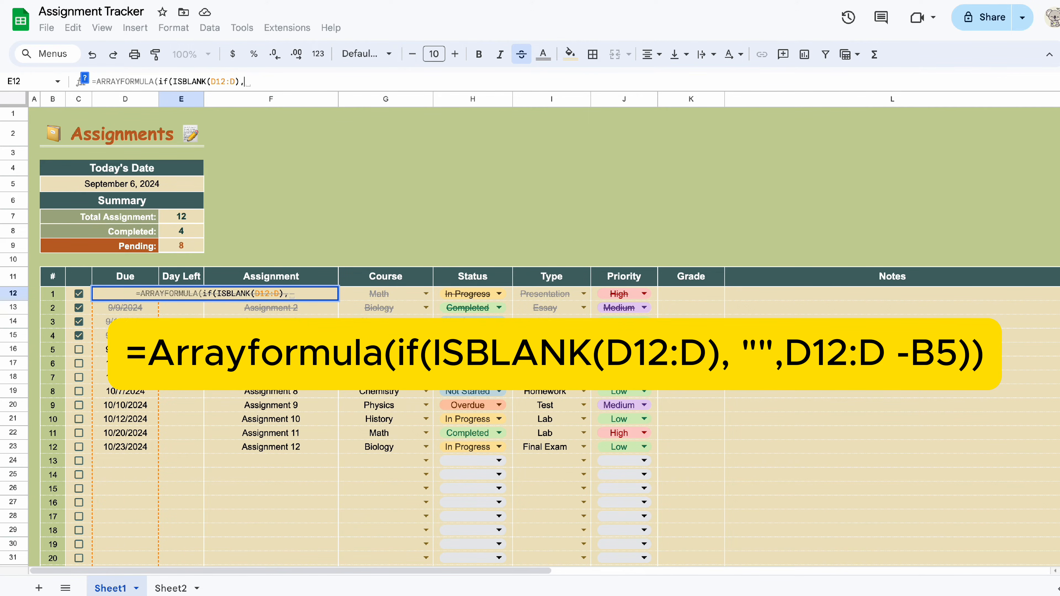
Complete the E12 formula with "", D12:D - B5)) so it returns the days between today and each due date.
type(" \"\"")
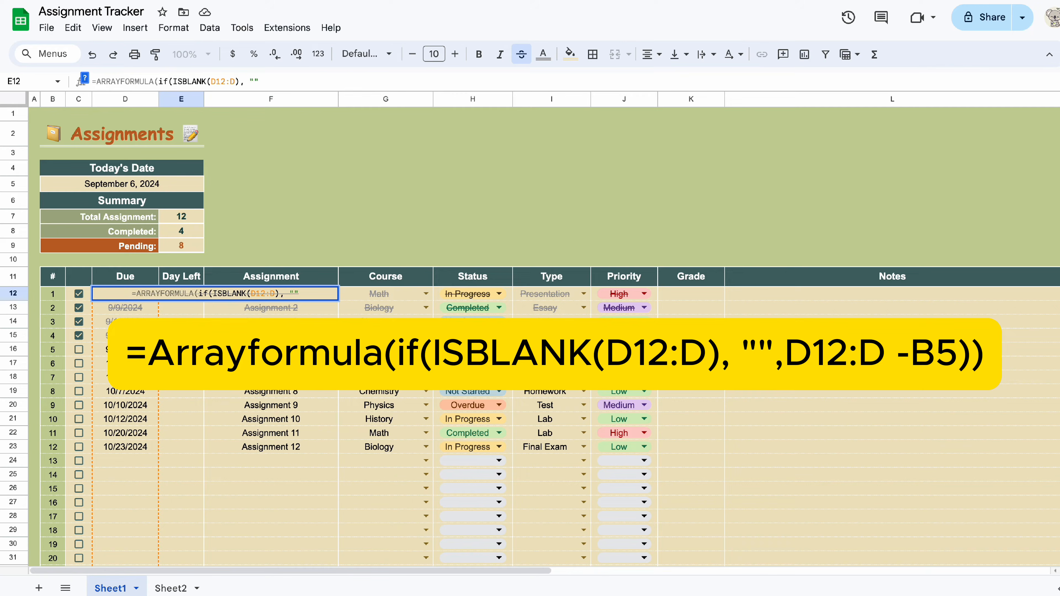
type(",")
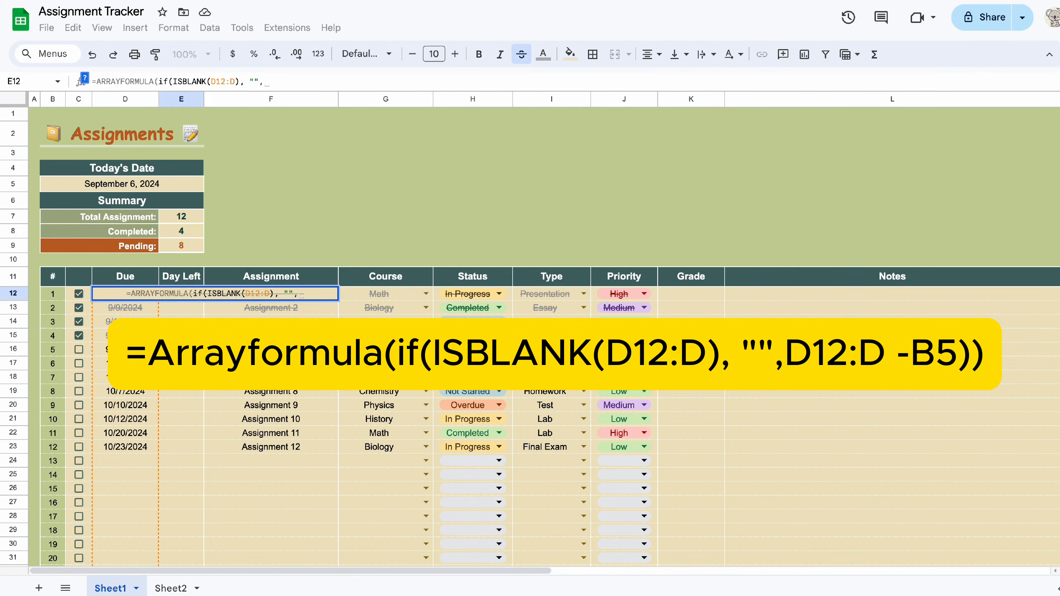
type(" D12:D -")
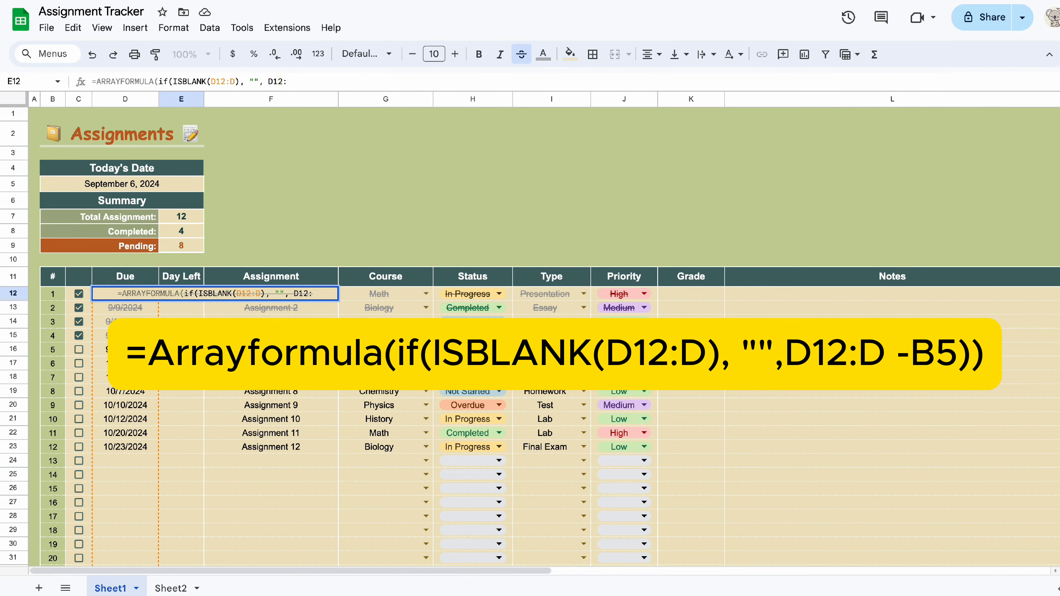
left_click(172, 186)
type("))")
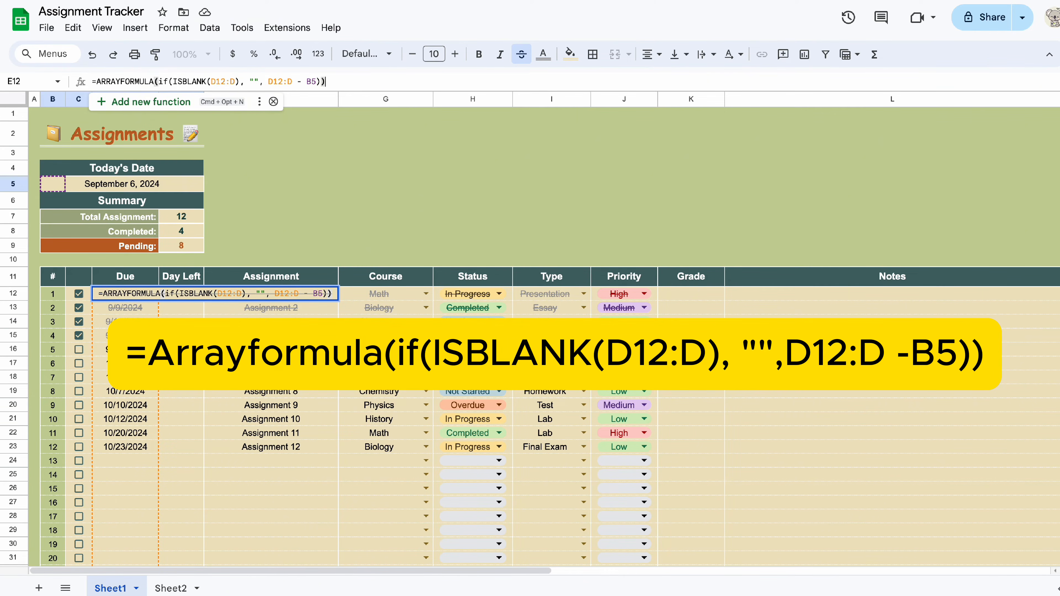
key("Return")
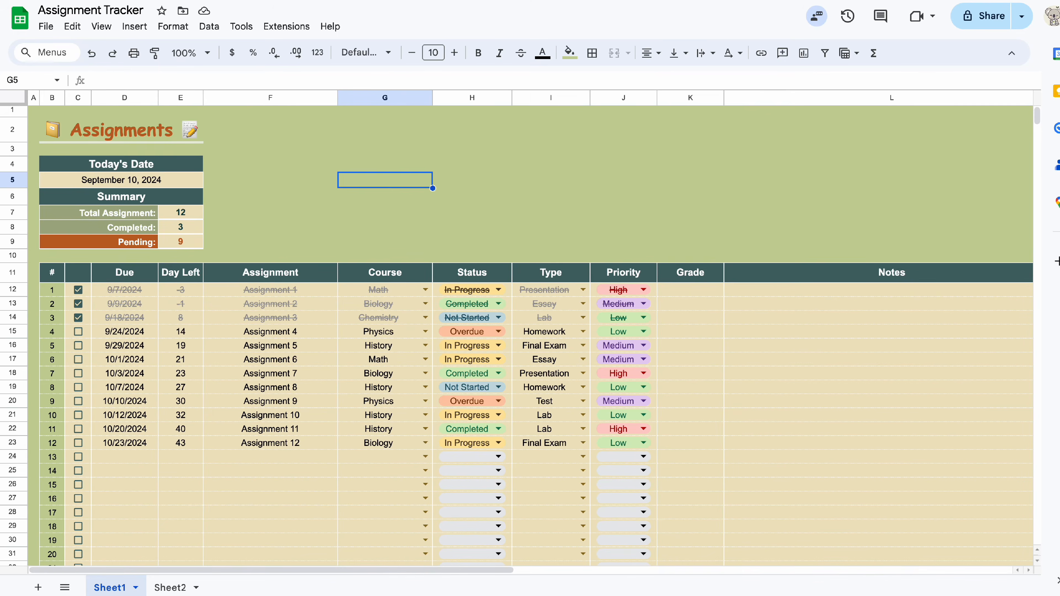
Fill the table's header row 11 with dark olive green.
left_click_drag(54, 276, 830, 277)
left_click(570, 53)
left_click(674, 286)
Fill the Today's Date and Summary headings with the same dark olive green.
left_click(121, 164)
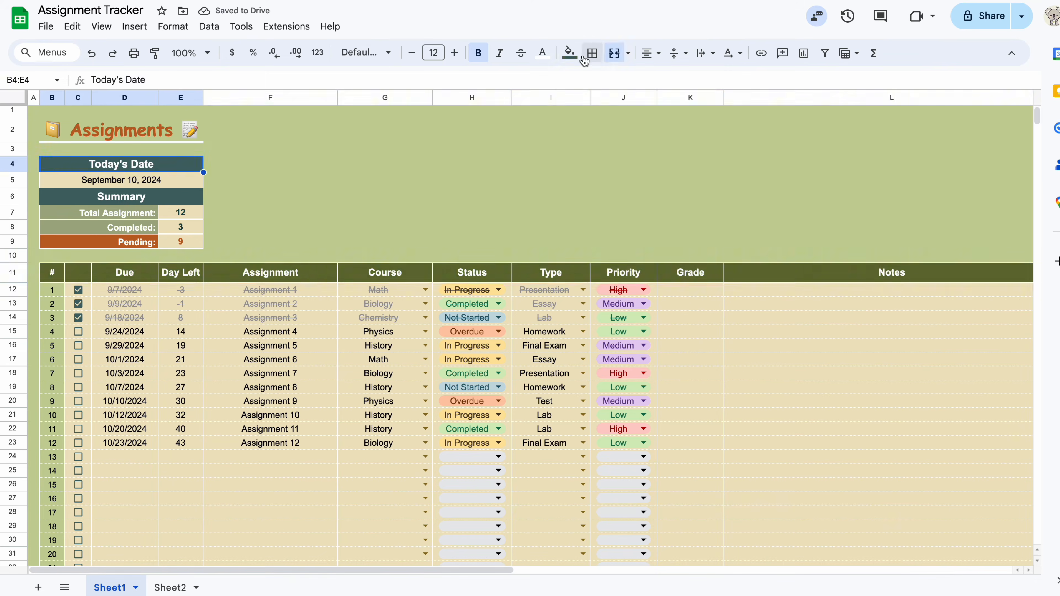
left_click(570, 53)
left_click(674, 286)
left_click(178, 198)
left_click(570, 53)
left_click(675, 286)
left_click(476, 180)
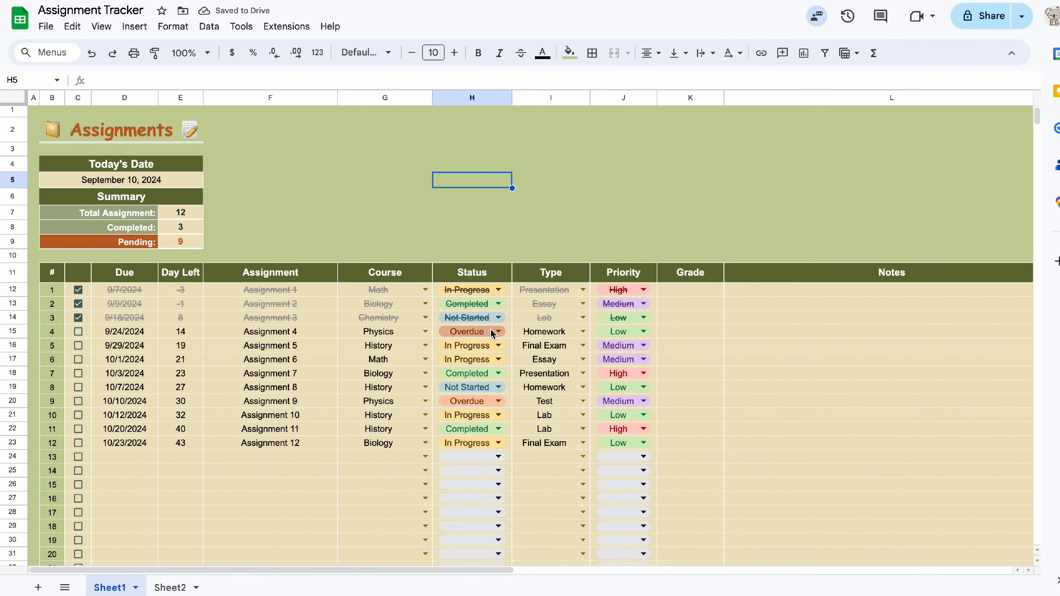
Insert a chart from the completed and pending counts in E8:E9 and make it a doughnut chart.
left_click_drag(196, 226, 198, 246)
left_click(134, 26)
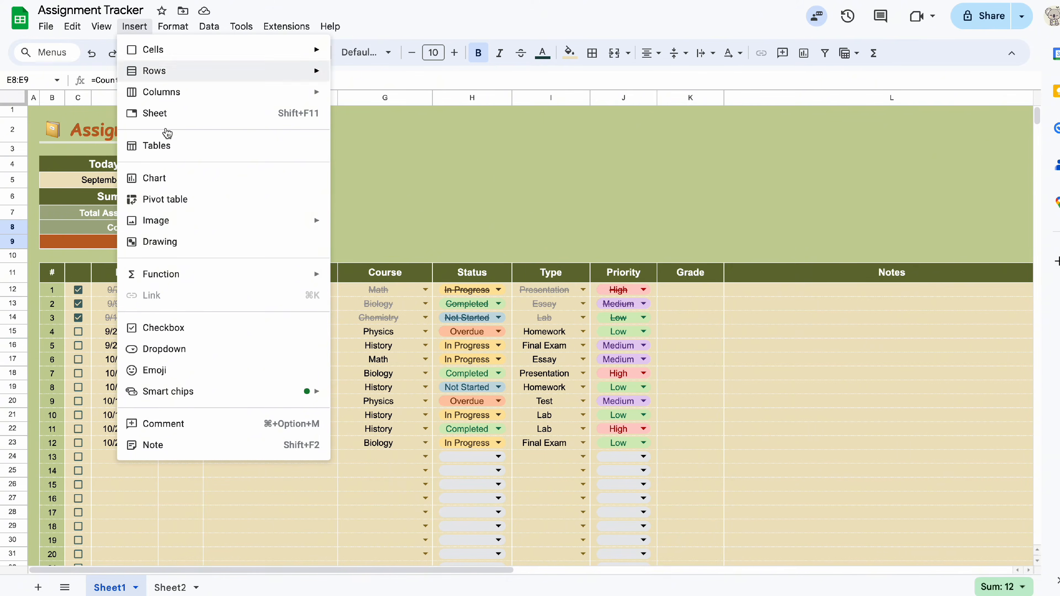
left_click(155, 178)
left_click(1005, 147)
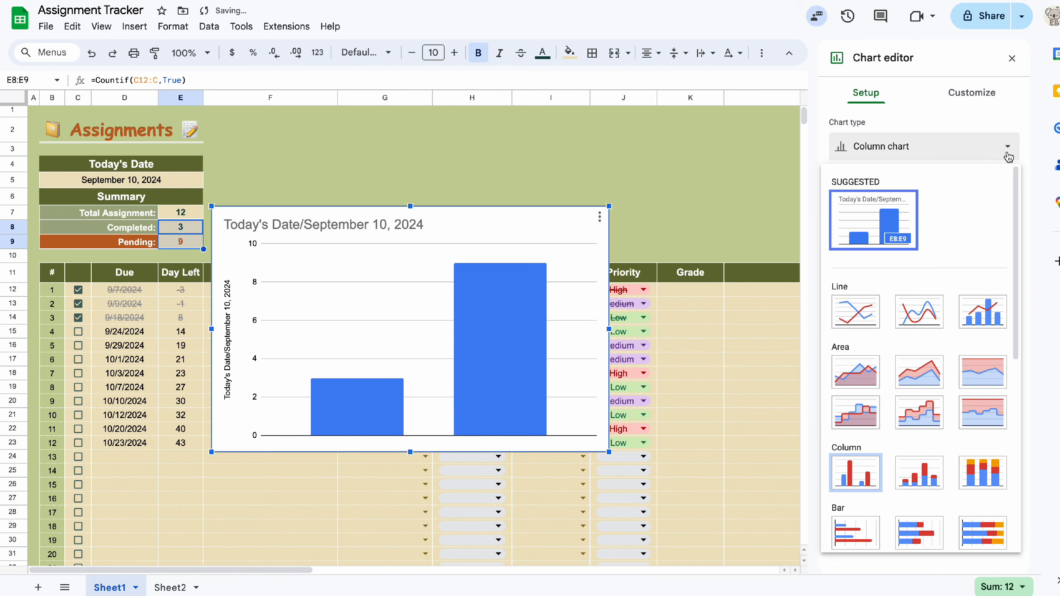
scroll(968, 362, "down", 5)
left_click(922, 293)
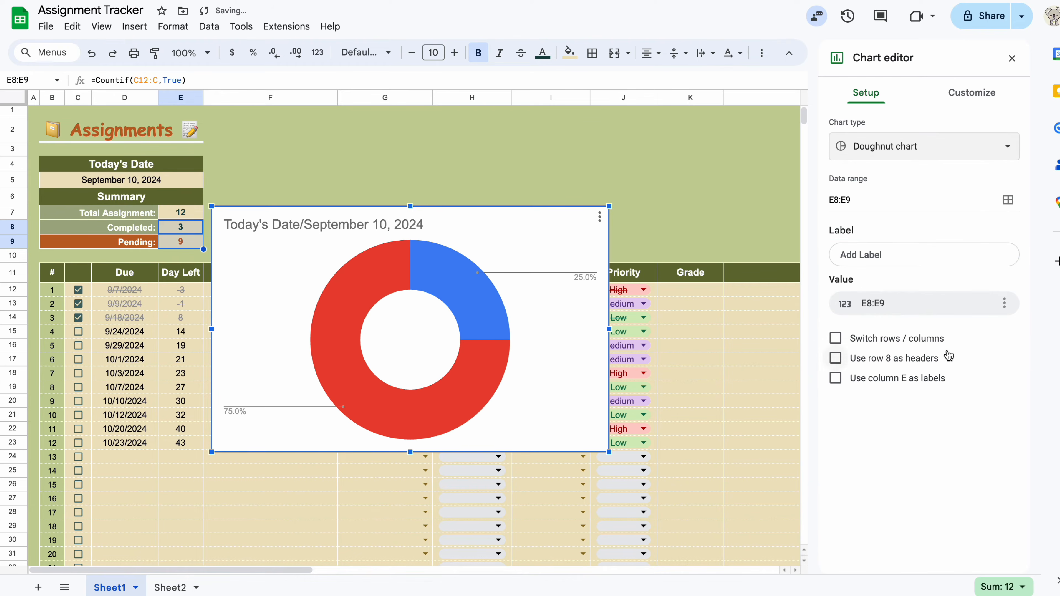
Set the doughnut chart's background color to None and its border color to white.
left_click(971, 92)
left_click(853, 179)
left_click(866, 210)
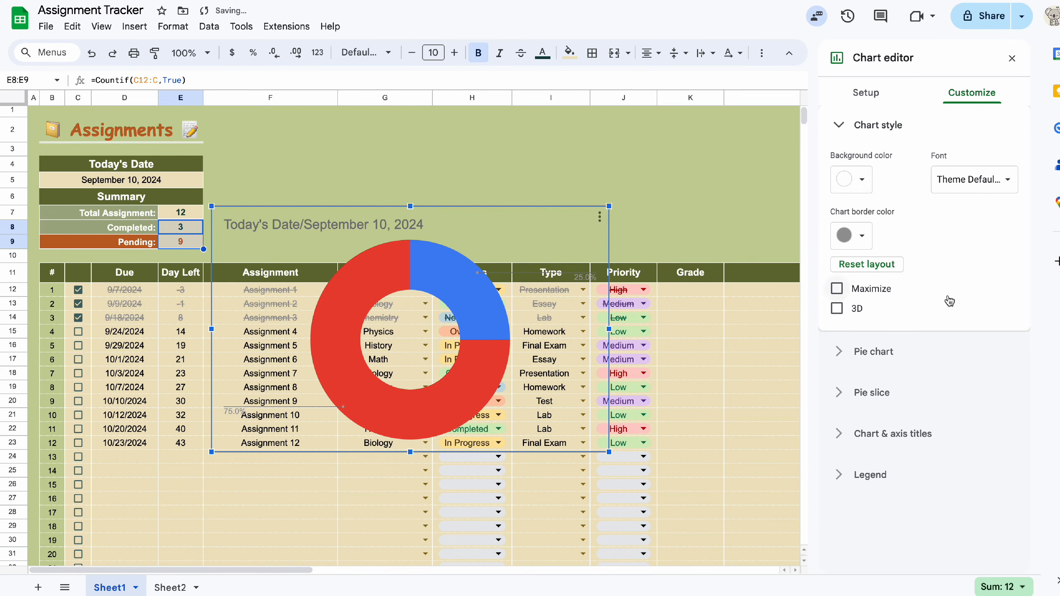
left_click(859, 236)
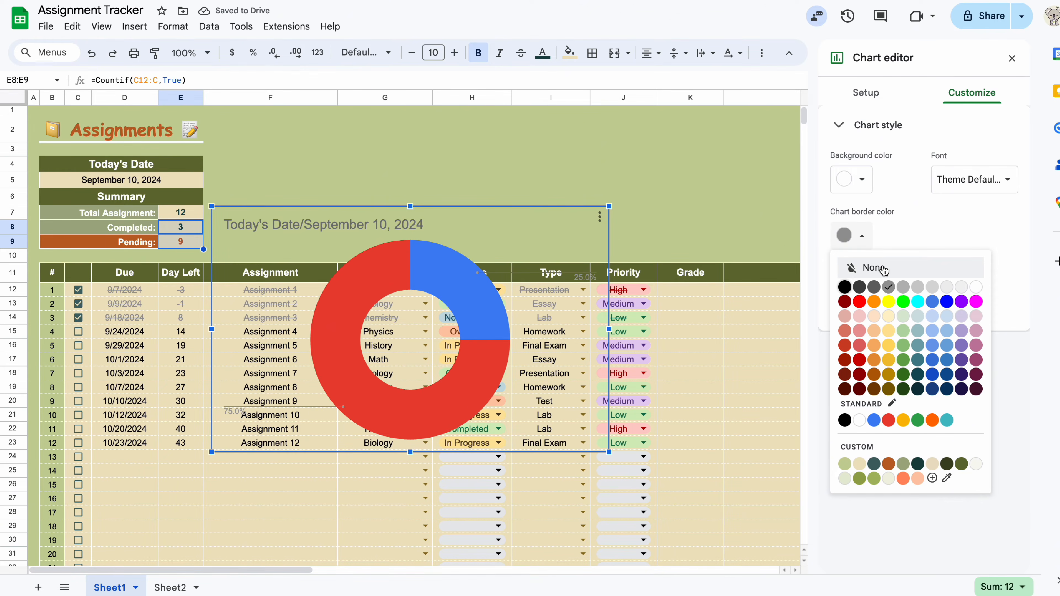
left_click(975, 286)
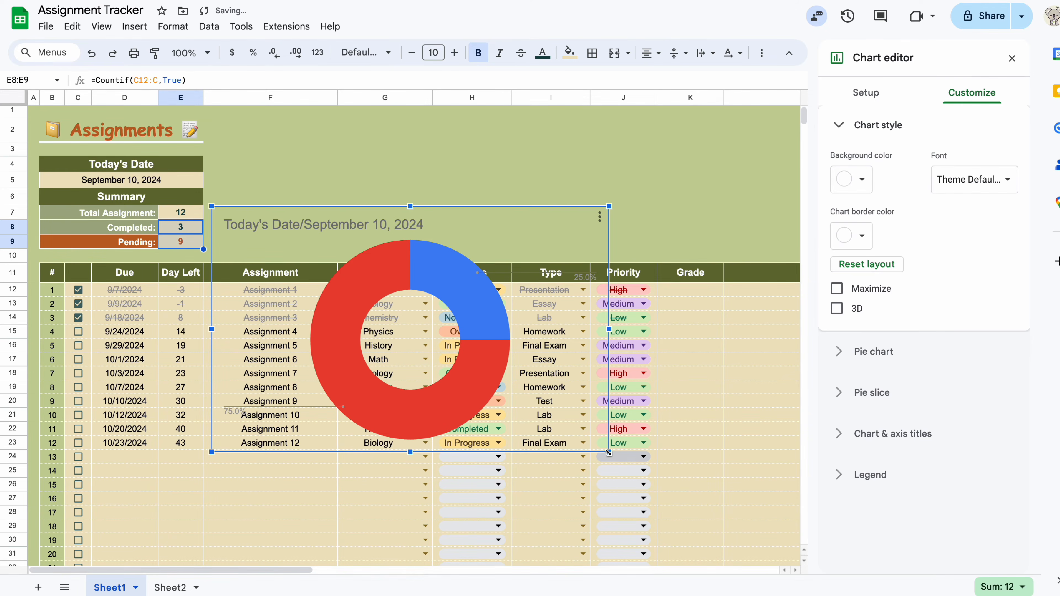
Shrink the doughnut chart, place it beside the summary block above the table, and delete its title text.
left_click_drag(609, 452, 403, 325)
left_click_drag(367, 212, 394, 122)
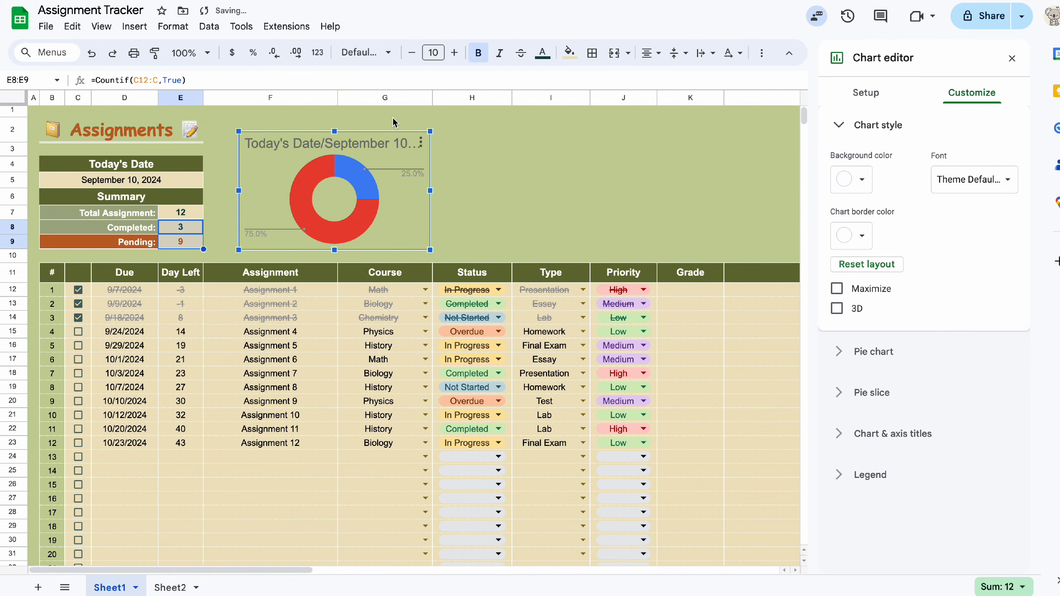
left_click(871, 393)
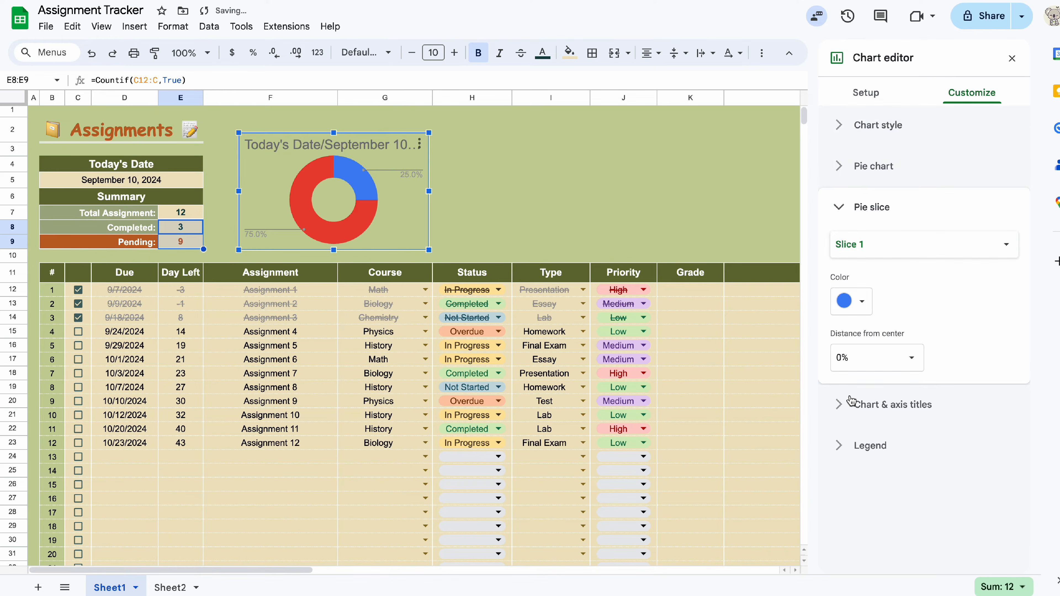
left_click(876, 402)
left_click_drag(978, 348, 784, 350)
key("BackSpace")
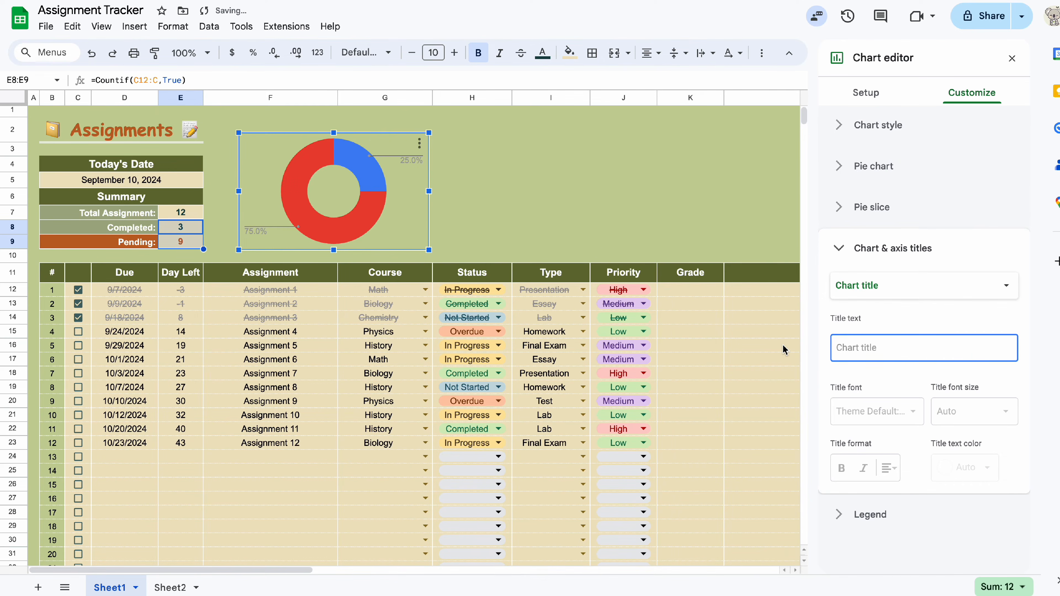
Color the doughnut chart's slice 1 light beige and slice 2 burnt orange.
left_click(849, 212)
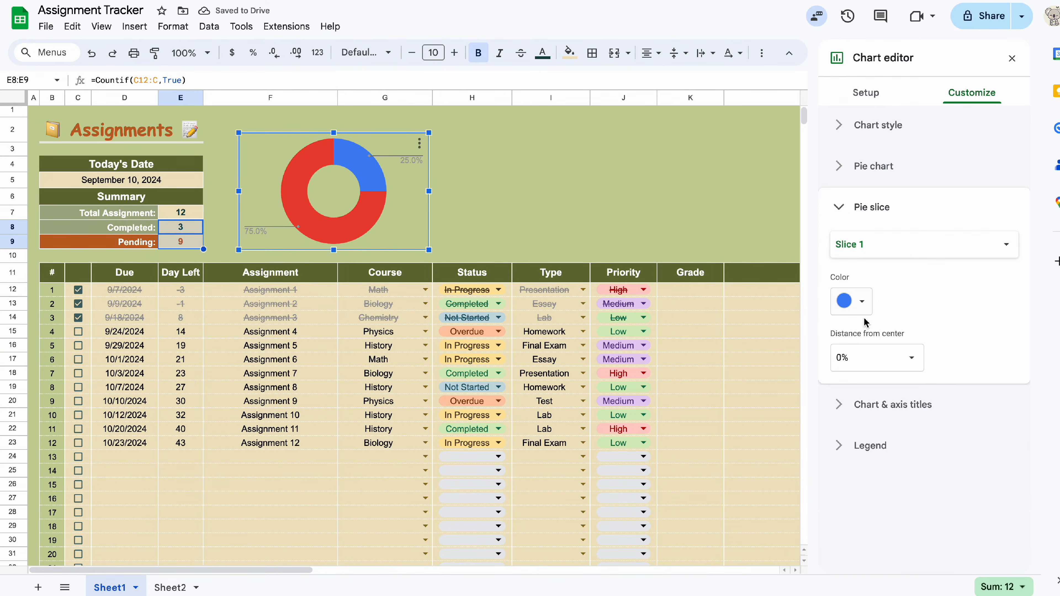
left_click(862, 301)
left_click(932, 529)
left_click(862, 301)
left_click(862, 301)
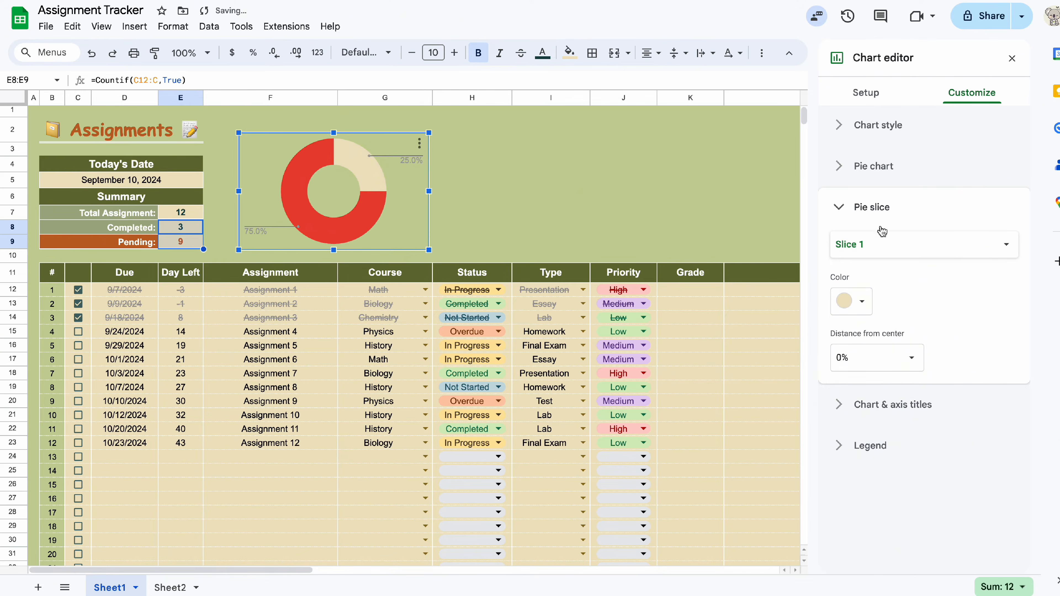
left_click(924, 244)
left_click(856, 265)
left_click(851, 300)
left_click(889, 528)
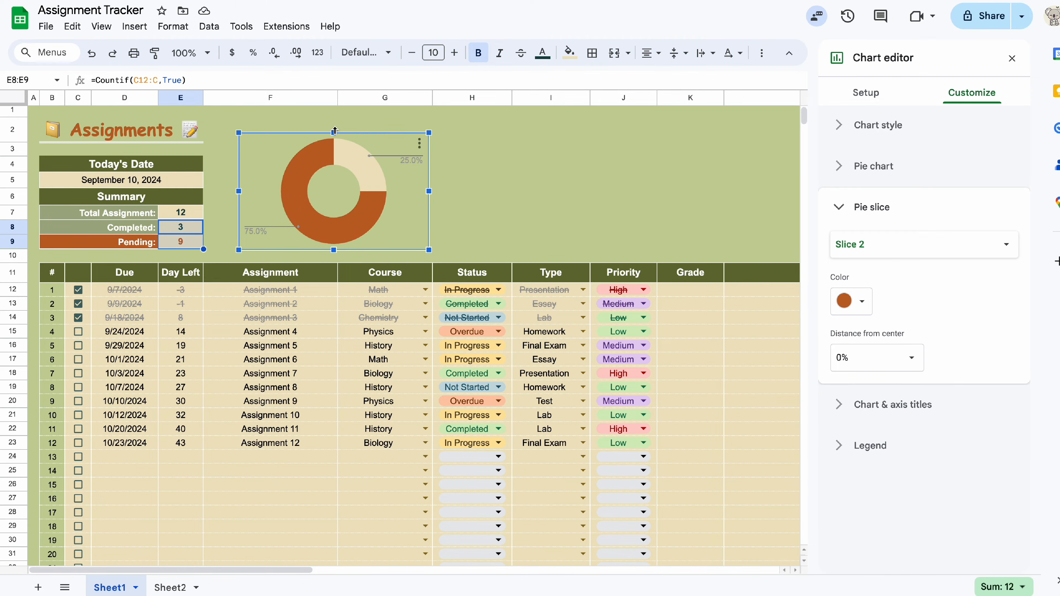
Slightly reduce the doughnut chart's height and shift it a little farther from the summary block.
left_click(542, 212)
left_click(381, 208)
left_click_drag(381, 208, 395, 207)
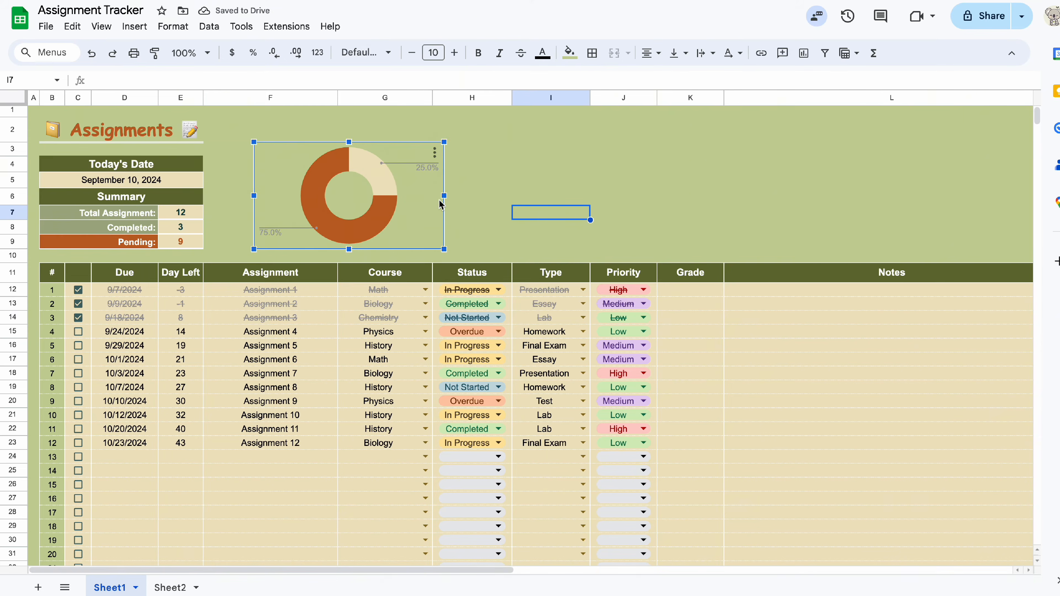
Set the doughnut chart's slice labels to show the values.
left_click(434, 152)
left_click(493, 185)
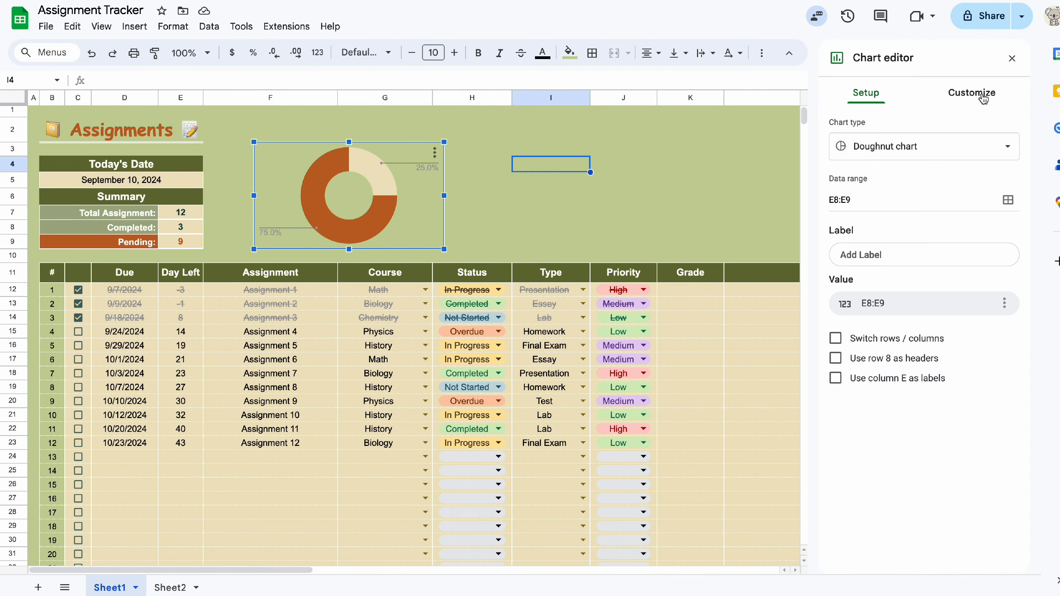
left_click(970, 92)
left_click(854, 209)
left_click(844, 166)
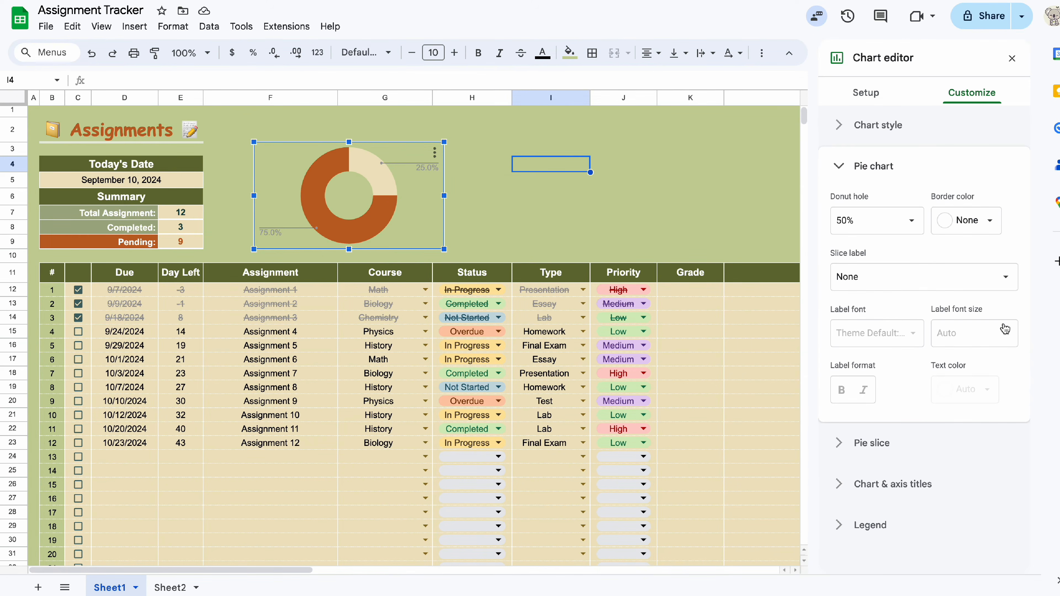
left_click(1003, 280)
left_click(930, 312)
Remove the doughnut chart's legend and close the chart settings.
left_click(870, 515)
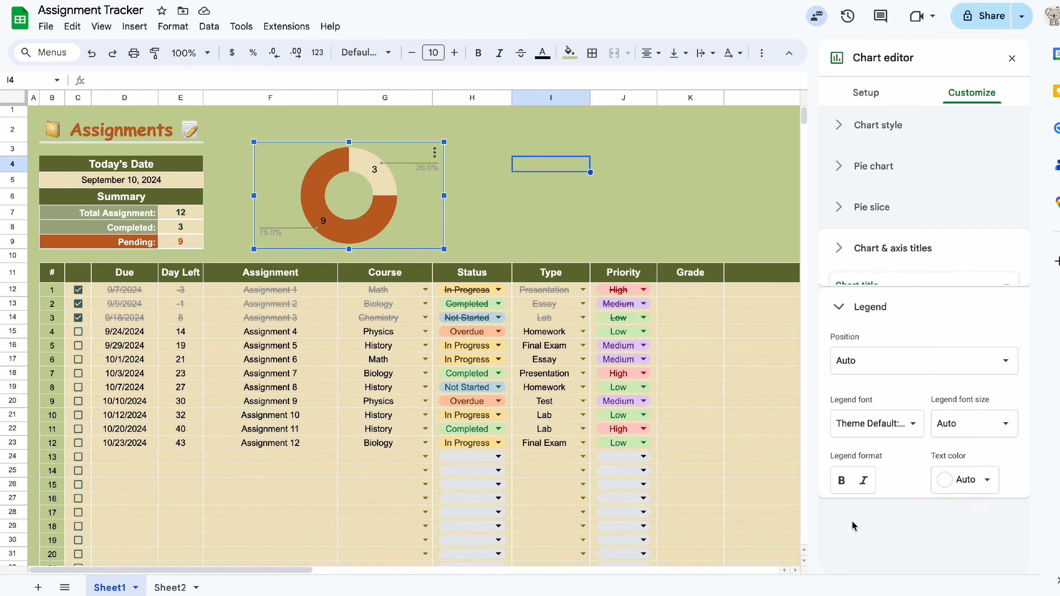
left_click(1006, 343)
left_click(909, 189)
left_click(480, 200)
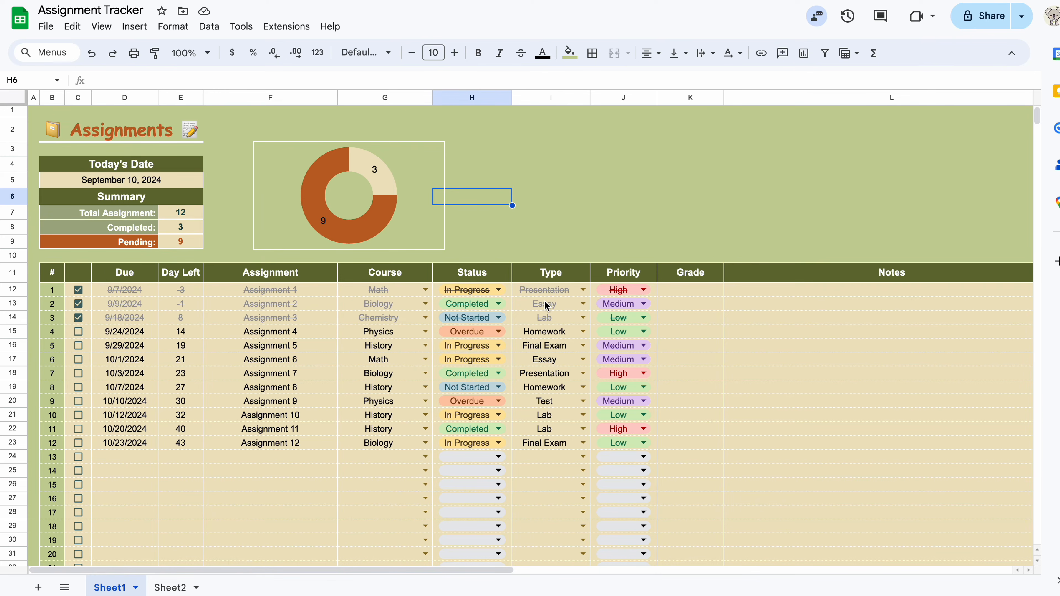
Add a "Course" heading in P11, styled like the table's dark olive header row.
left_click(421, 276)
scroll(535, 268, "right", 10)
left_click(663, 275)
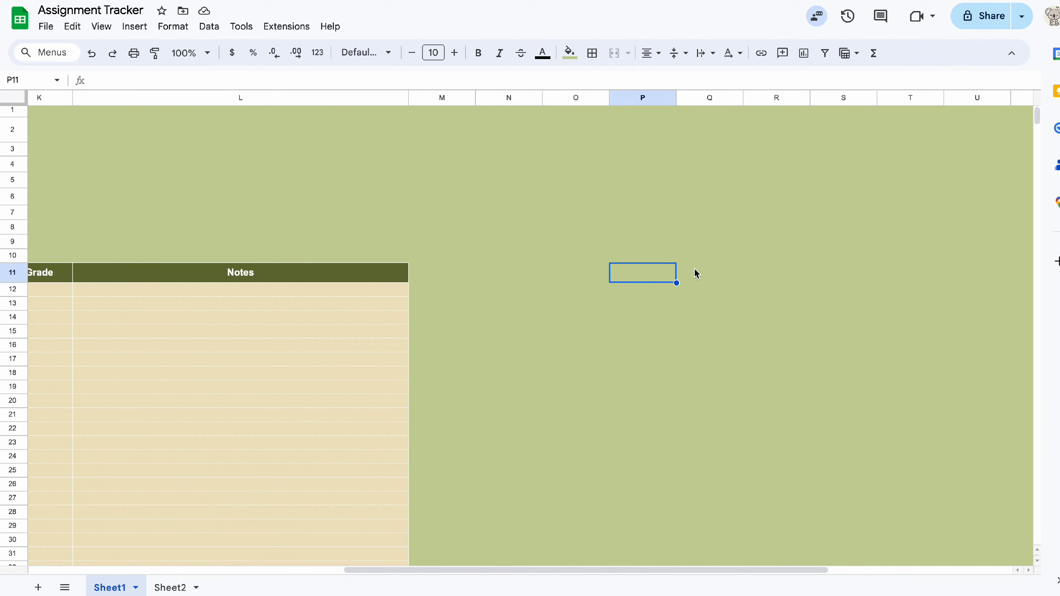
type("Course")
left_click(703, 275)
left_click(626, 279)
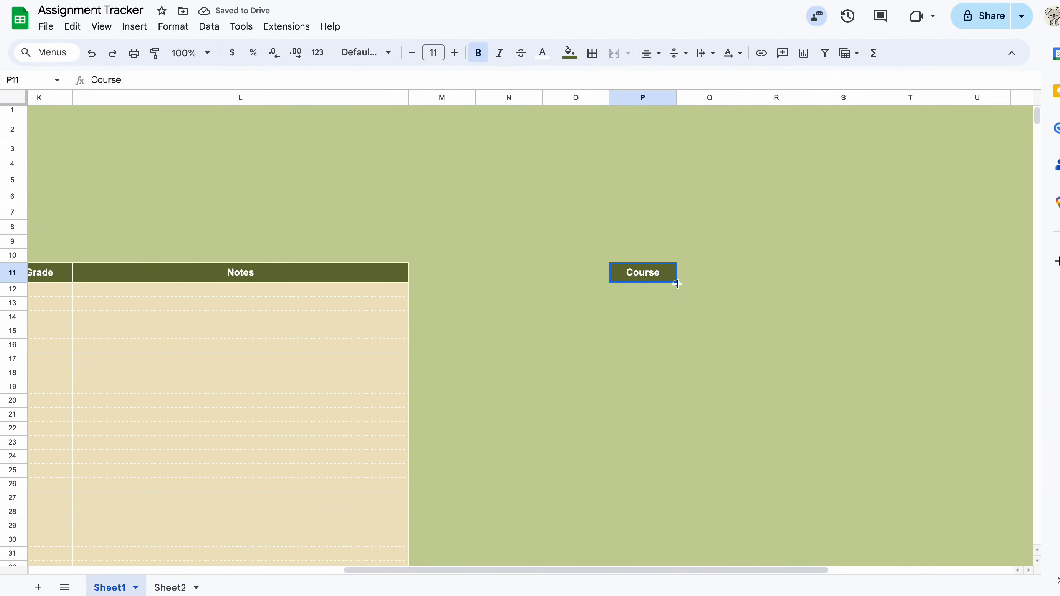
Copy the Course heading from P11 into Q11 and change its text to "Status".
left_click_drag(696, 280, 717, 277)
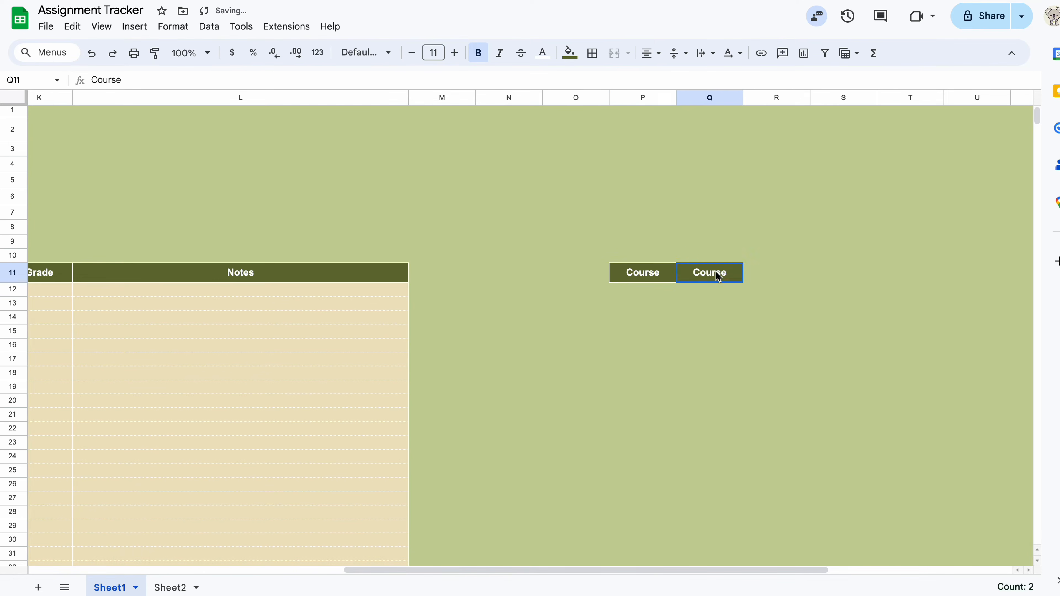
scroll(625, 277, "left", 2)
left_click(610, 279)
scroll(796, 284, "left", 2)
double_click(964, 272)
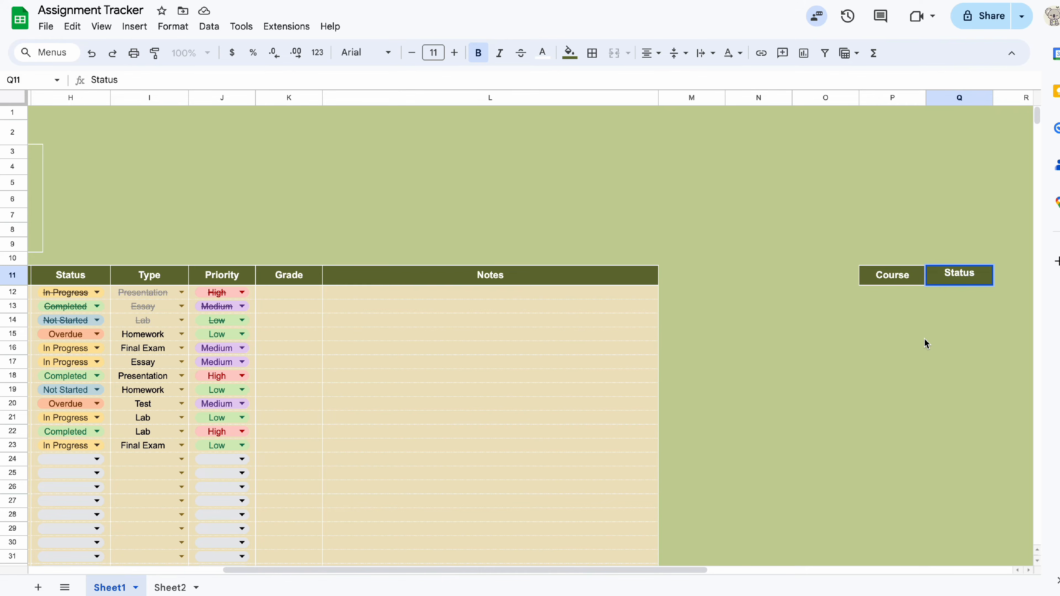
Enter =filter(G12:G, C12:C = False) in P12 to list the courses of unchecked assignments.
left_click(892, 297)
scroll(542, 375, "left", 2)
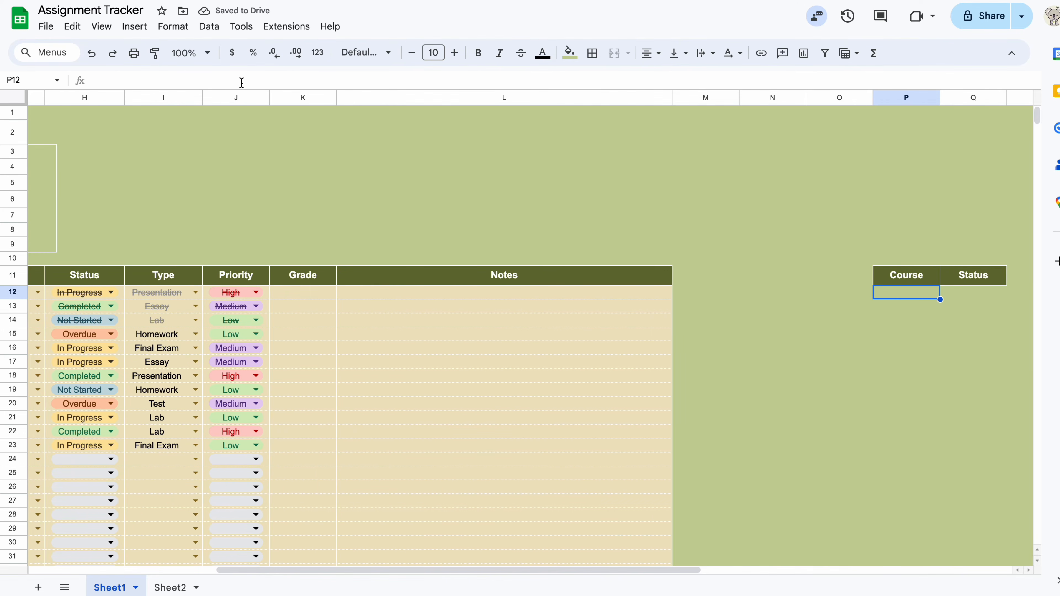
type("=filter(")
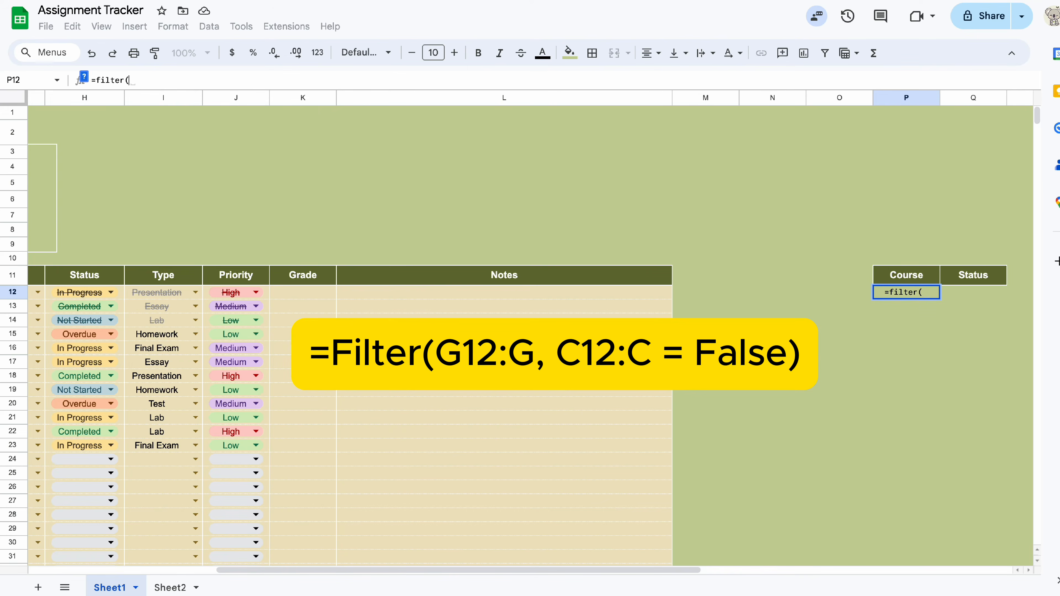
scroll(259, 365, "left", 5)
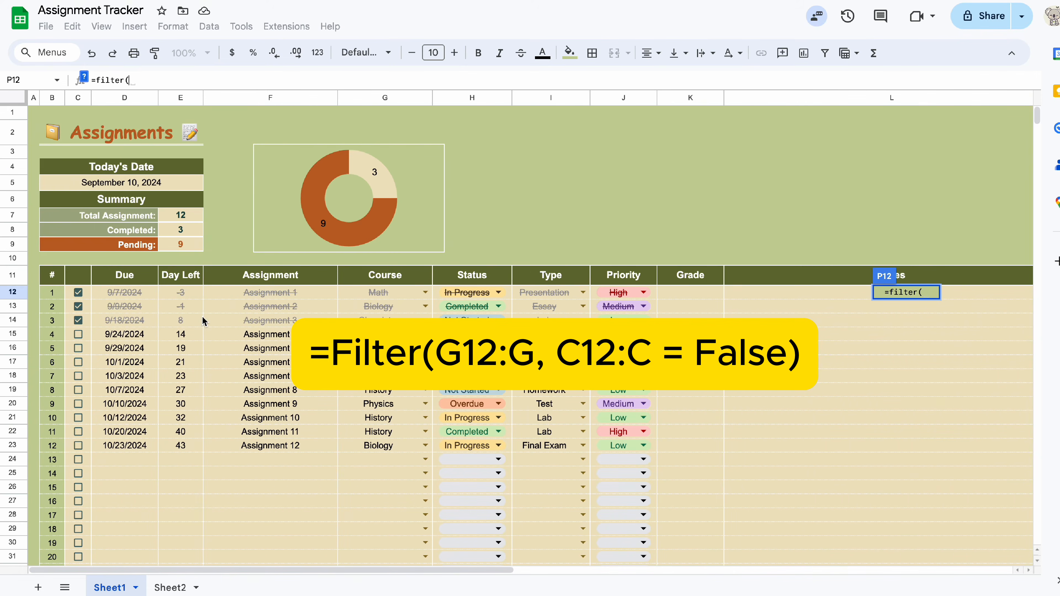
left_click(341, 296)
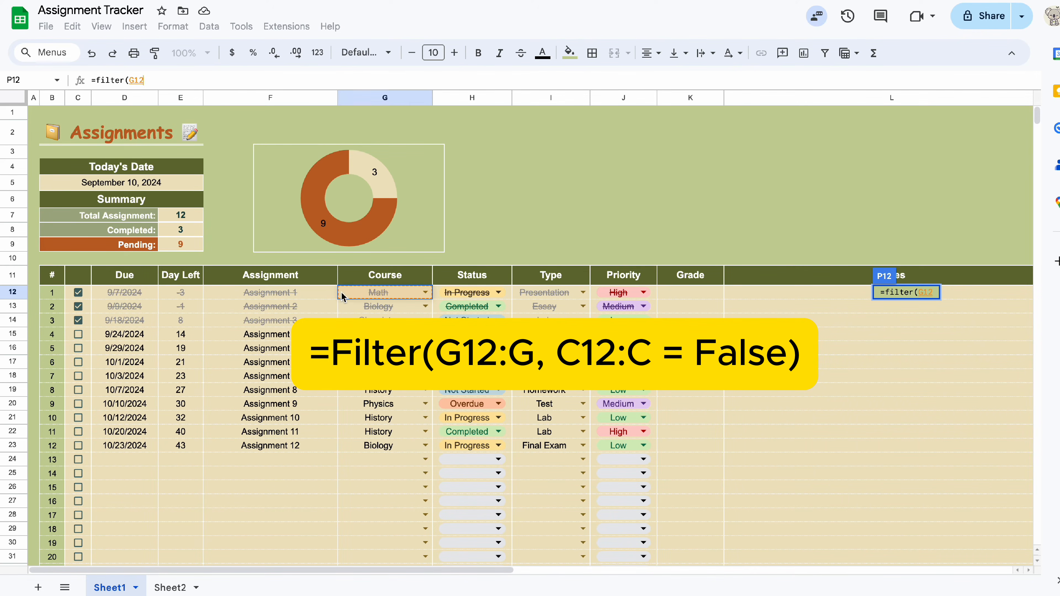
type(":G")
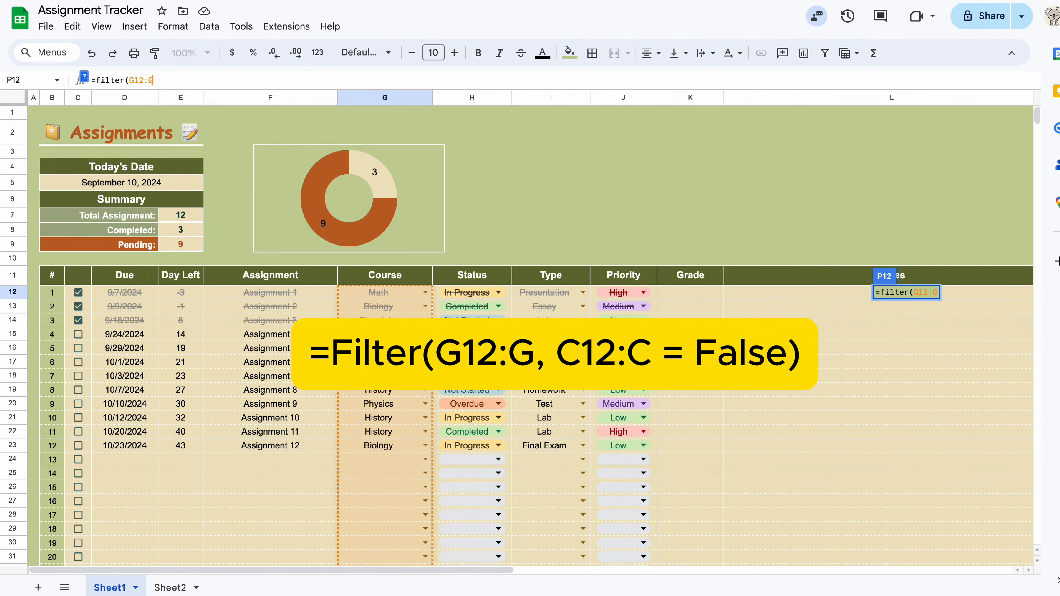
type(",")
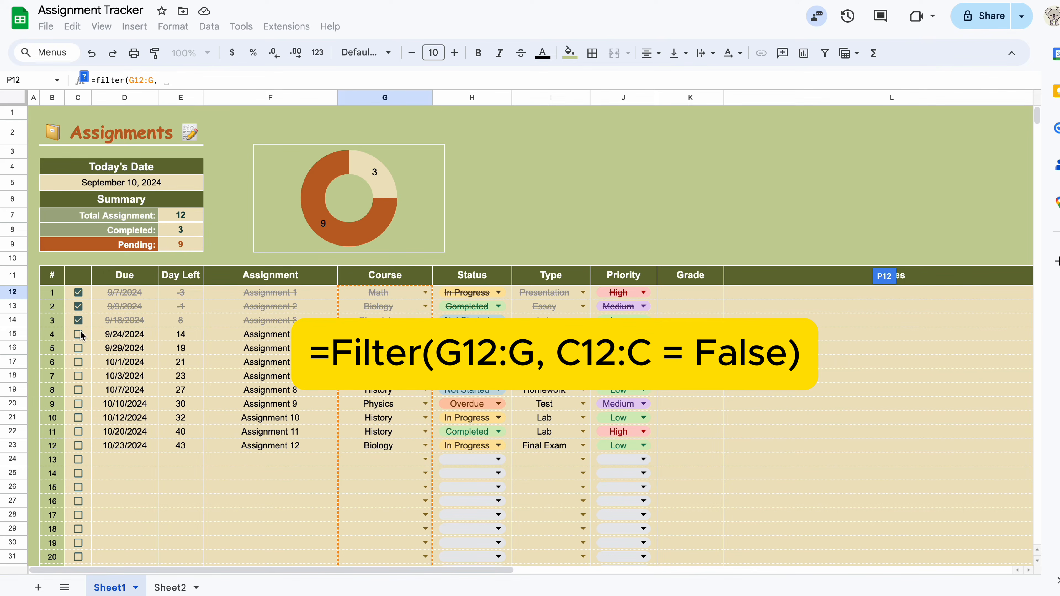
left_click(87, 294)
type(":")
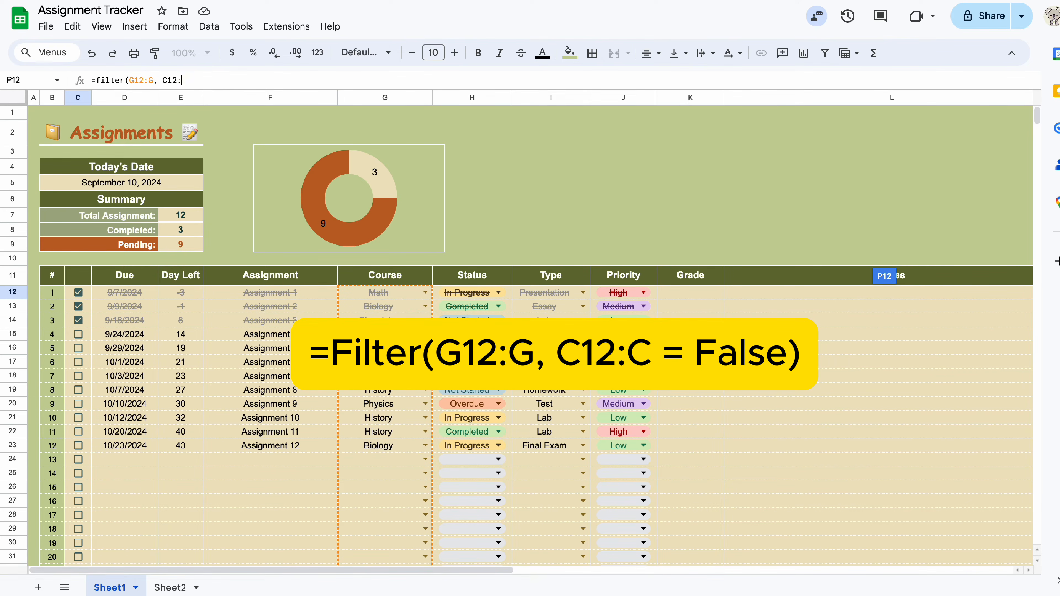
type("C = F")
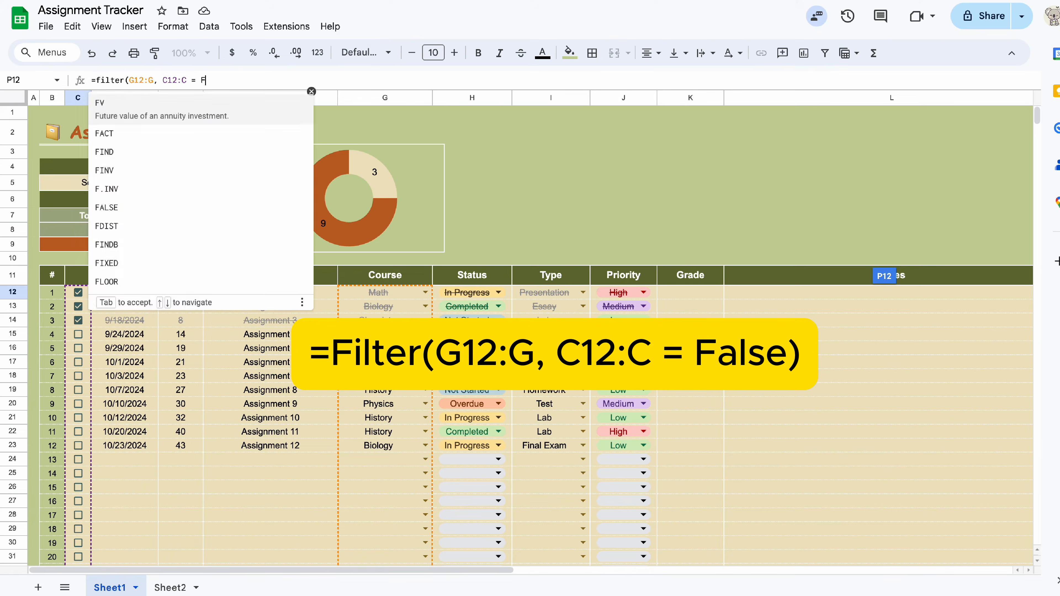
type("alse)")
key("Return")
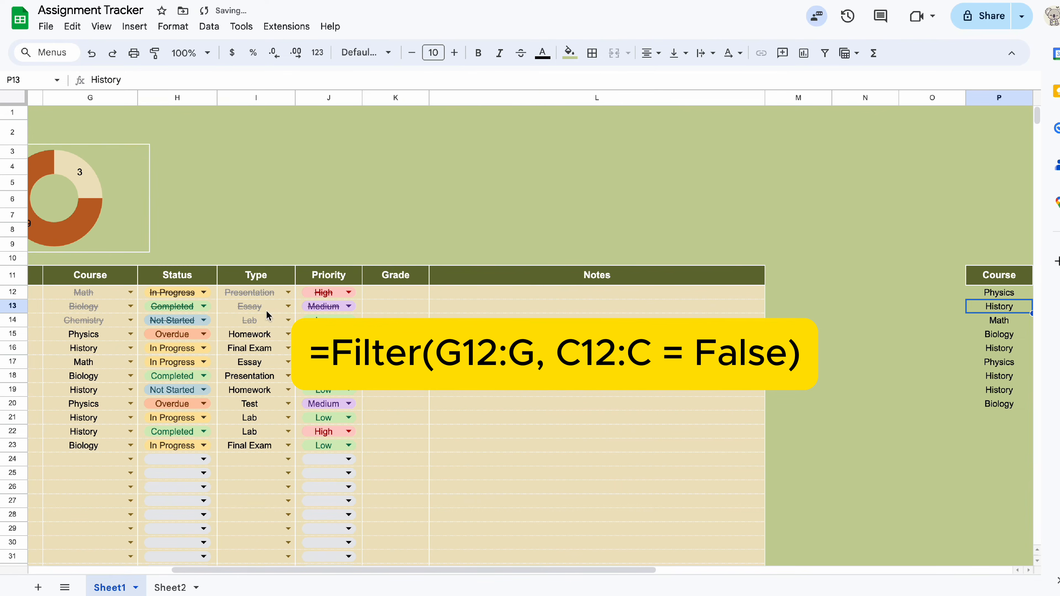
Tick the Assignment 4 checkbox to test the filtered course list, and untick it again.
scroll(722, 453, "left", 10)
left_click(78, 348)
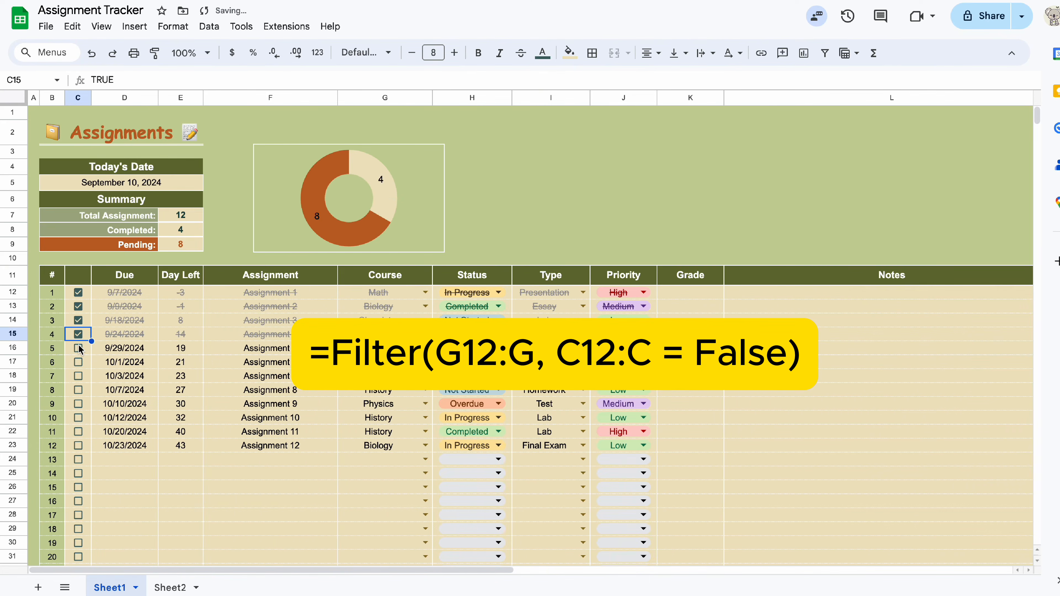
scroll(554, 395, "right", 10)
scroll(554, 394, "left", 10)
left_click(79, 334)
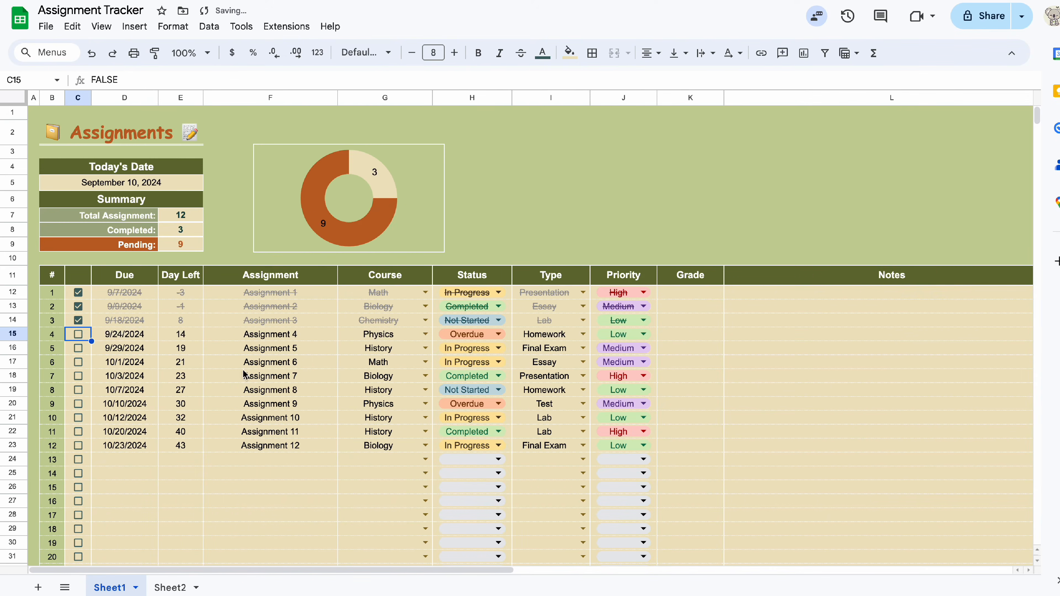
Enter =FILTER(H12:H, C12:C = FALSE) in Q12 to list the statuses of unchecked assignments.
scroll(259, 378, "right", 7)
scroll(260, 378, "right", 2)
left_click(868, 292)
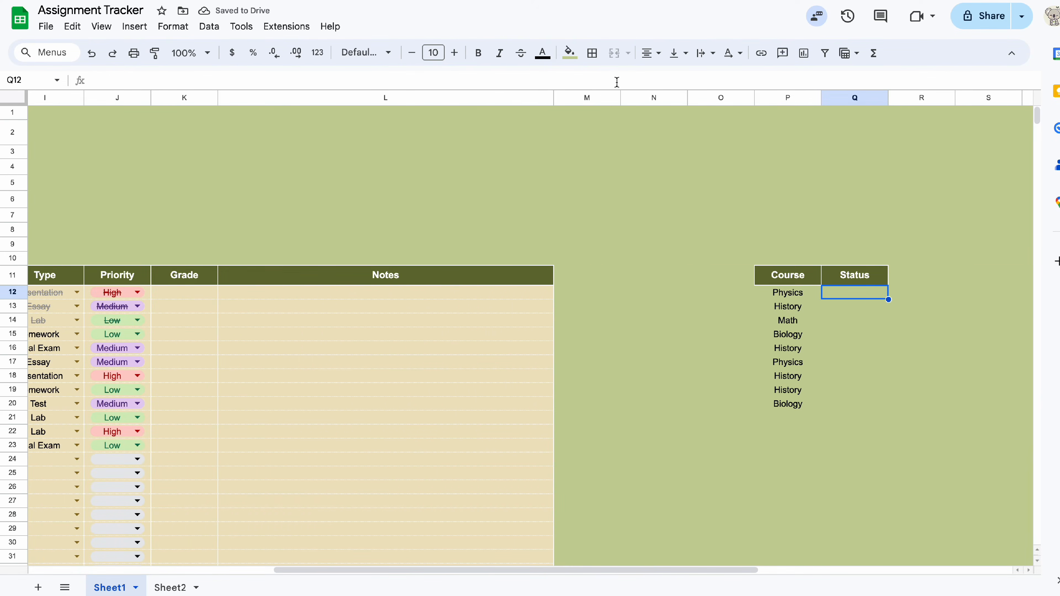
type("=fil")
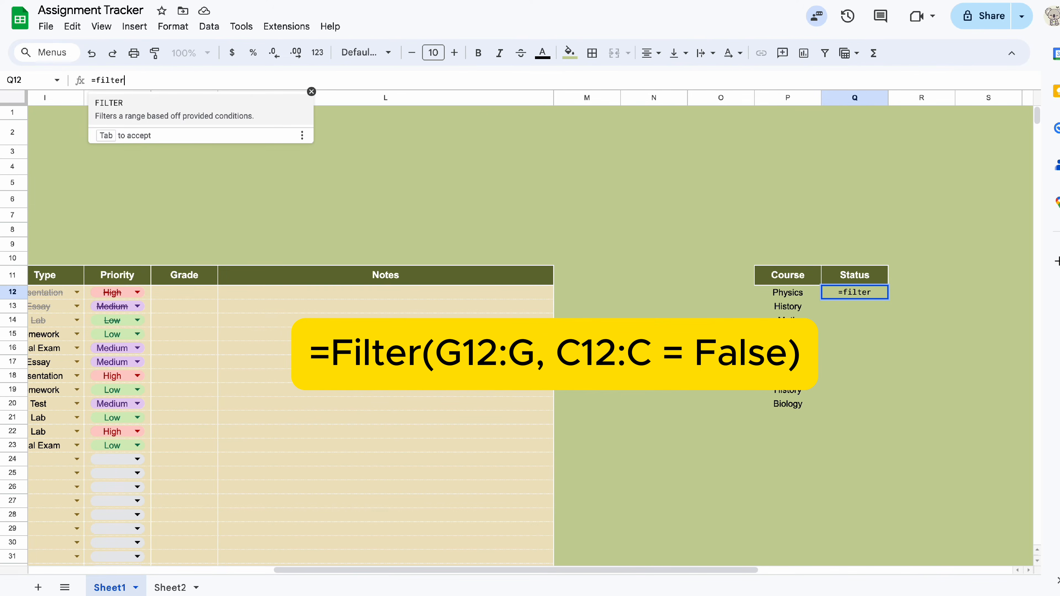
type("ter")
key("Tab")
scroll(459, 273, "left", 2)
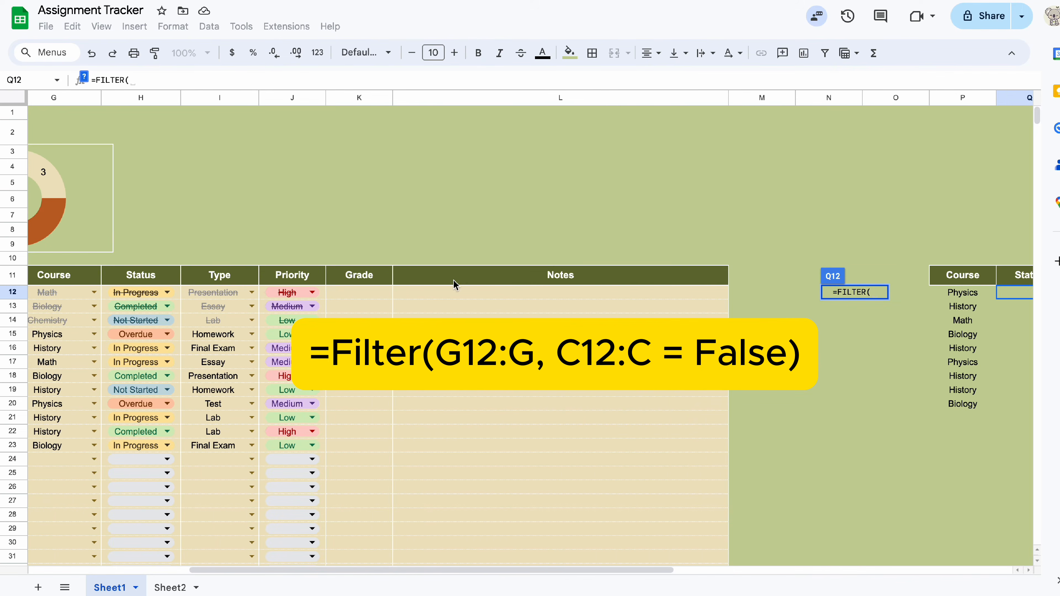
left_click(177, 293)
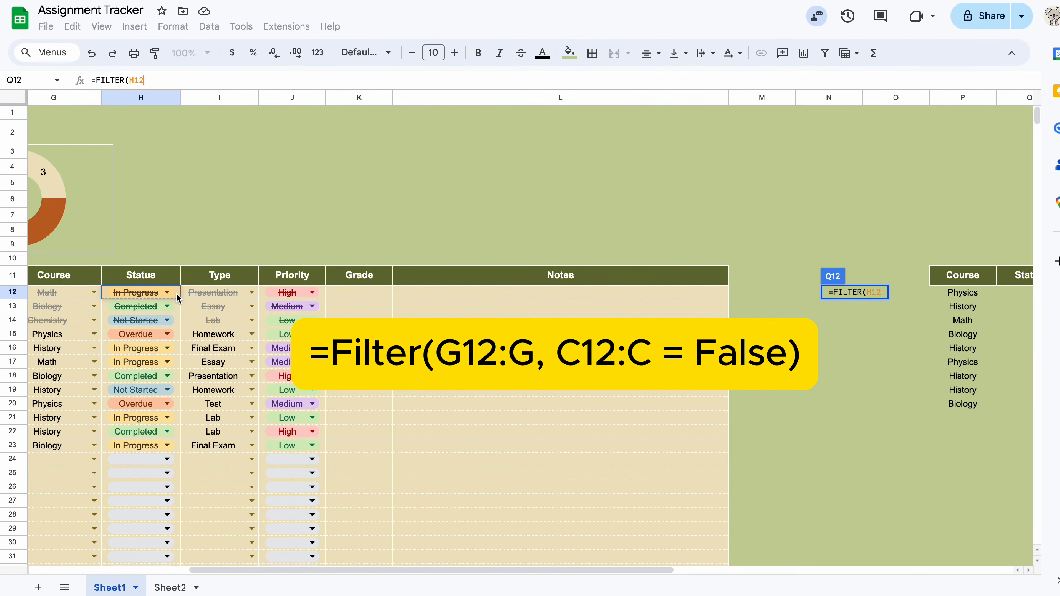
type(":H,")
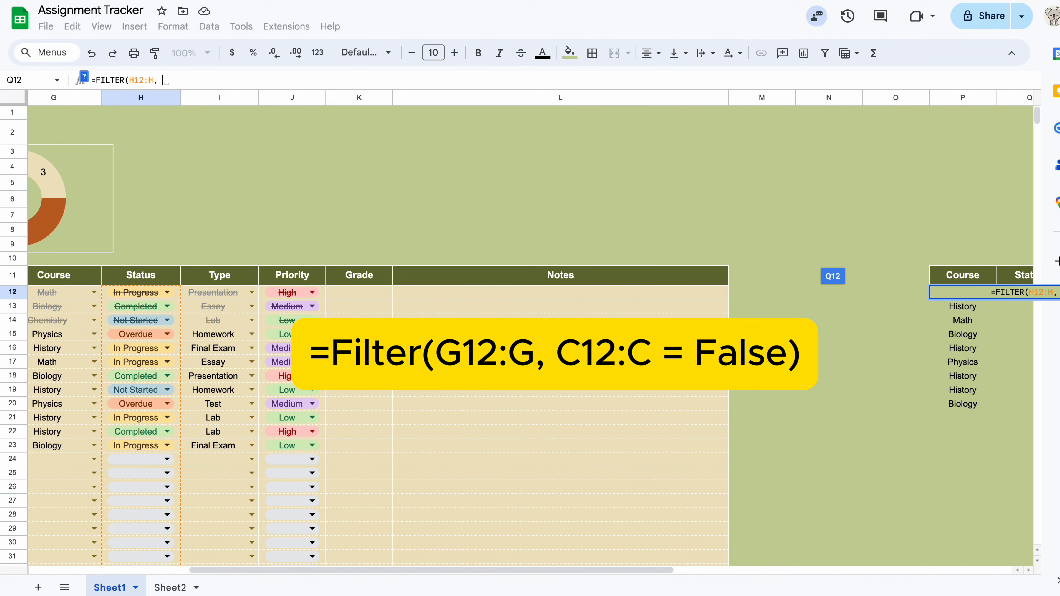
scroll(530, 330, "left", 5)
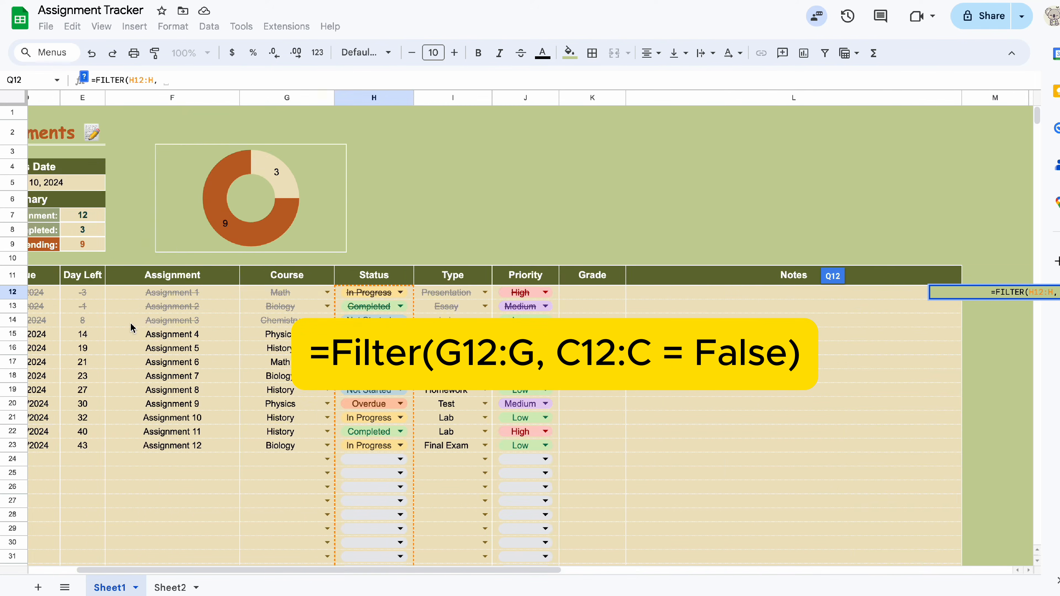
left_click(78, 292)
type(":C = FALSE)")
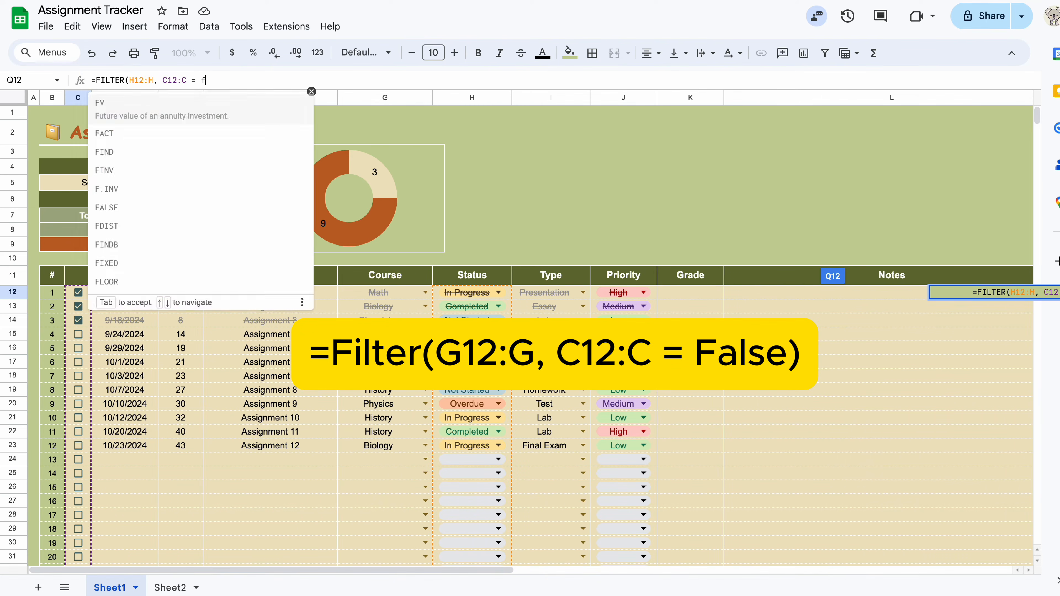
key("Return")
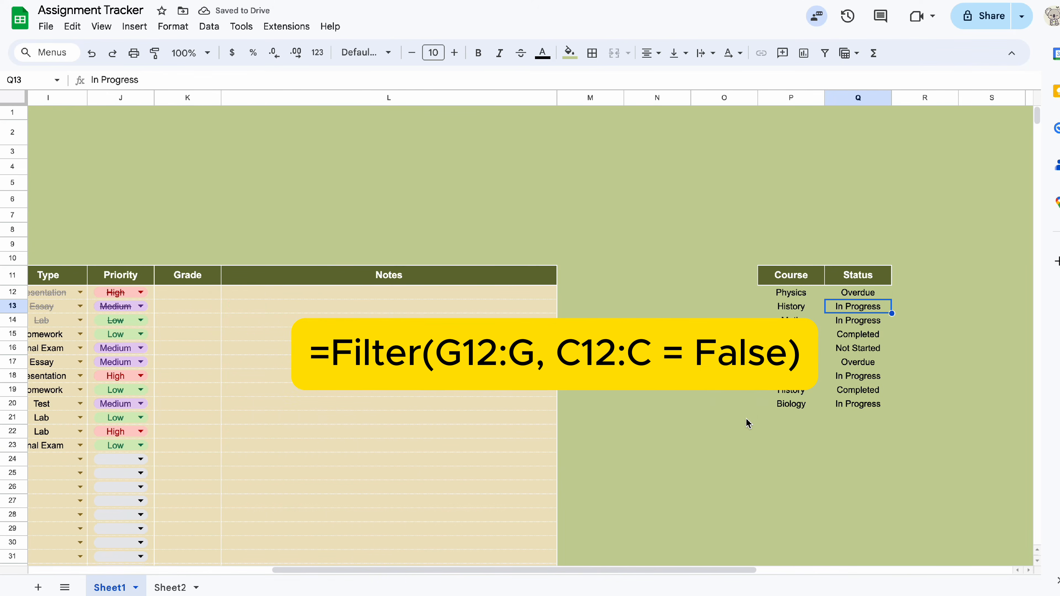
Extend the Status heading into R11 and change its text to "Types".
left_click(876, 276)
left_click_drag(891, 285, 924, 282)
double_click(929, 274)
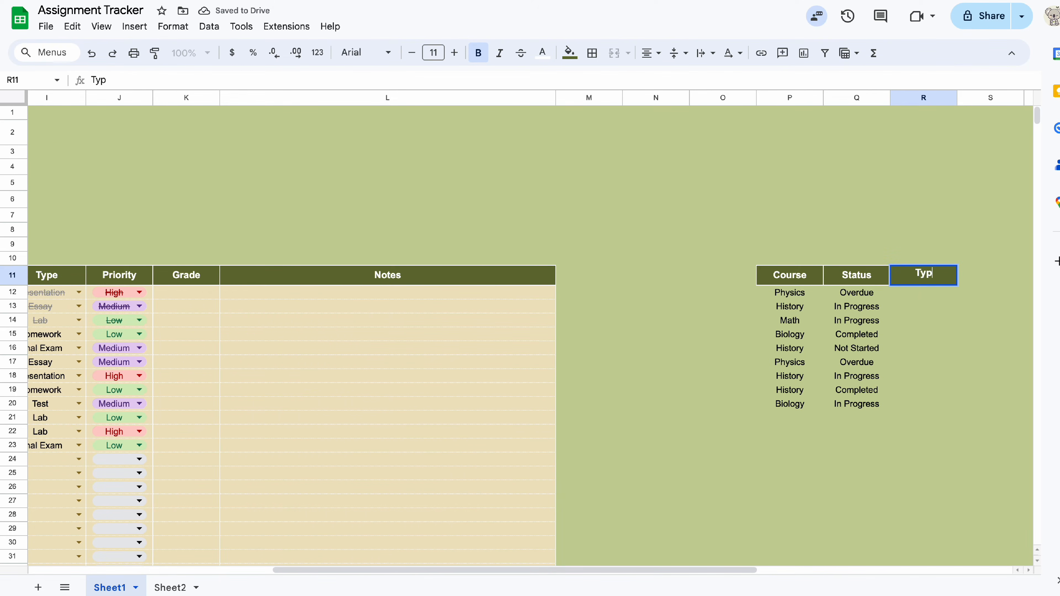
key("Return")
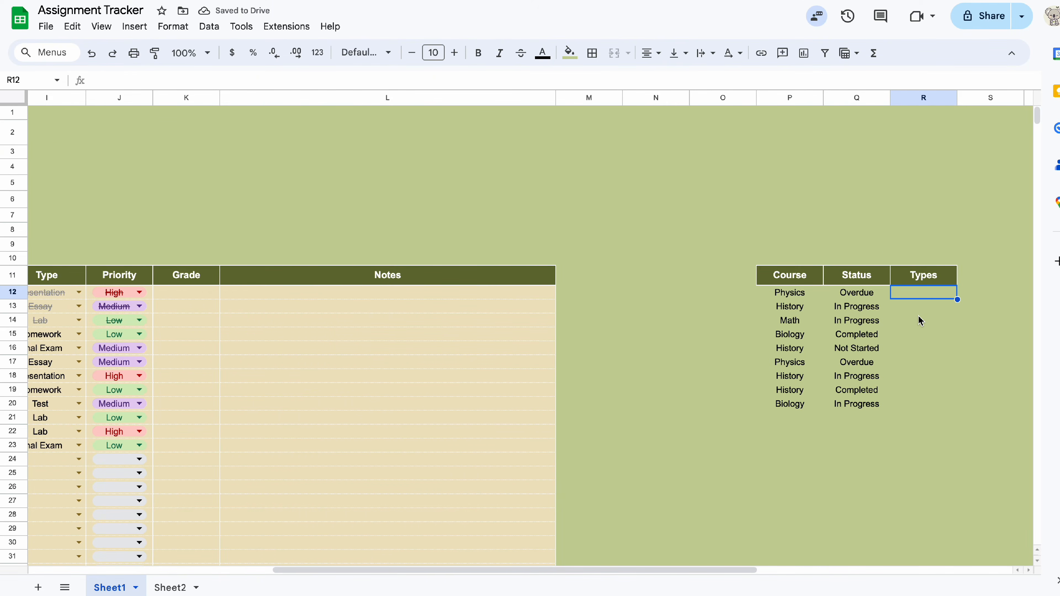
Enter =FILTER(I12:I, C12:C = false) in R12 to list the types of unchecked assignments.
type("=")
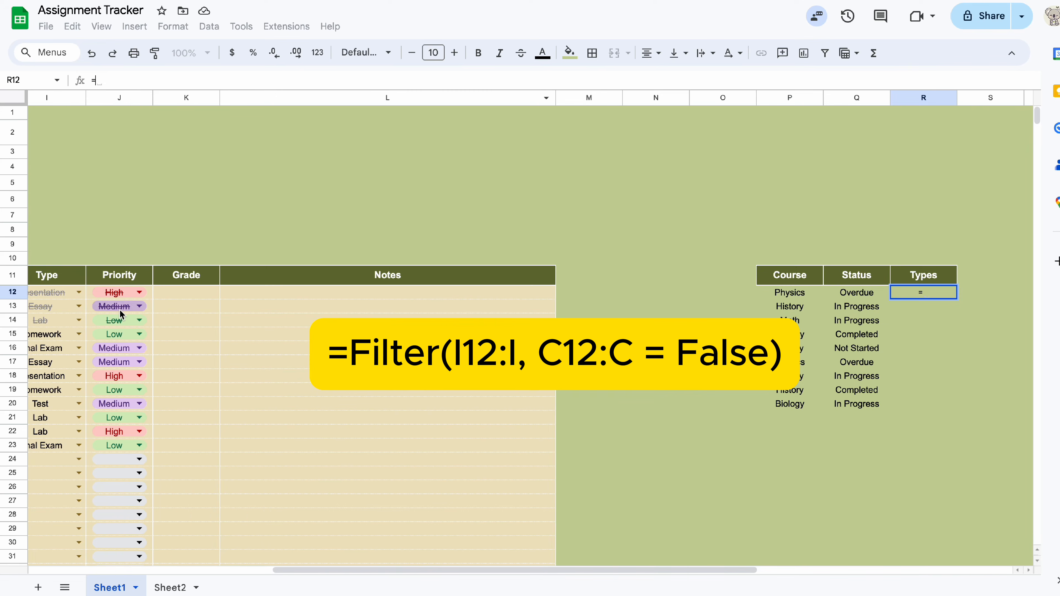
scroll(121, 314, "left", 1)
left_click(114, 296)
key("BackSpace")
key("BackSpace")
key("BackSpace")
type("Fu")
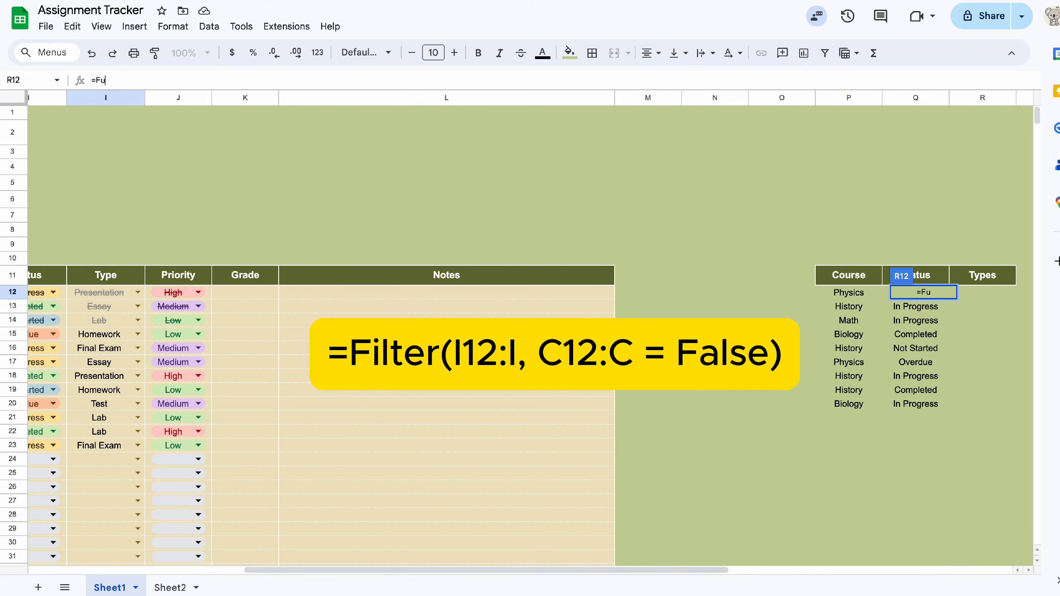
key("BackSpace")
type("i")
key("Tab")
left_click(141, 296)
type(":I,")
scroll(295, 305, "left", 5)
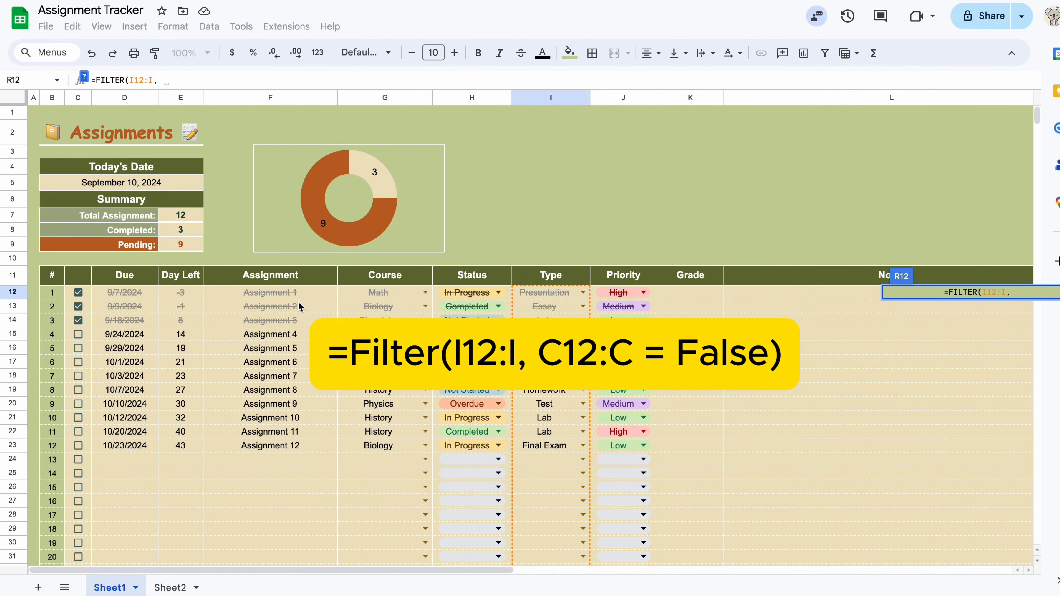
left_click(78, 294)
type(":C = False)")
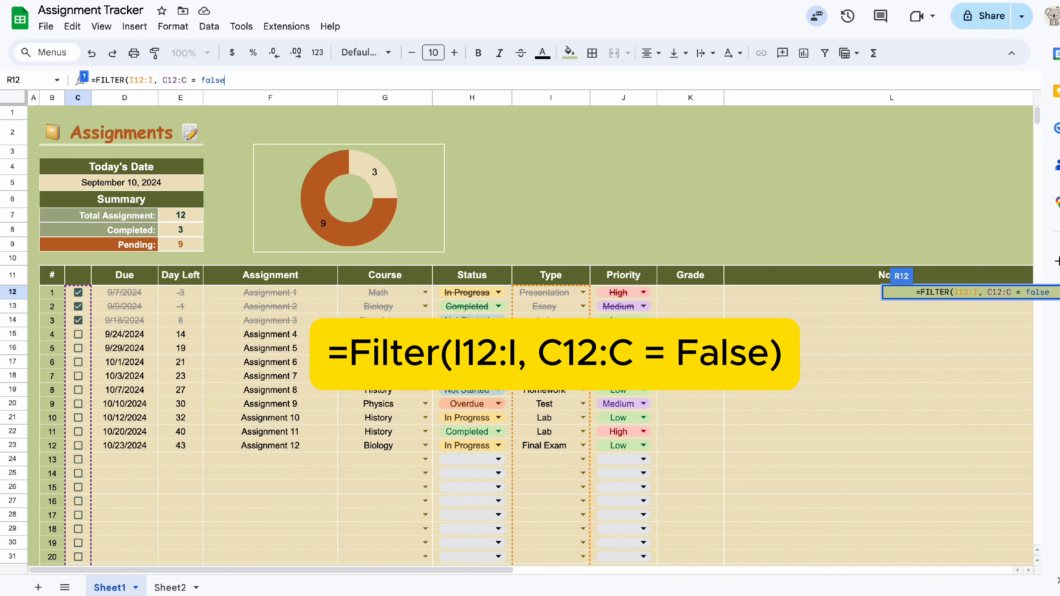
key("Return")
Insert a chart based on the filtered course list in P12:P1008, leaving out the header.
scroll(747, 209, "up", 3)
left_click(752, 97)
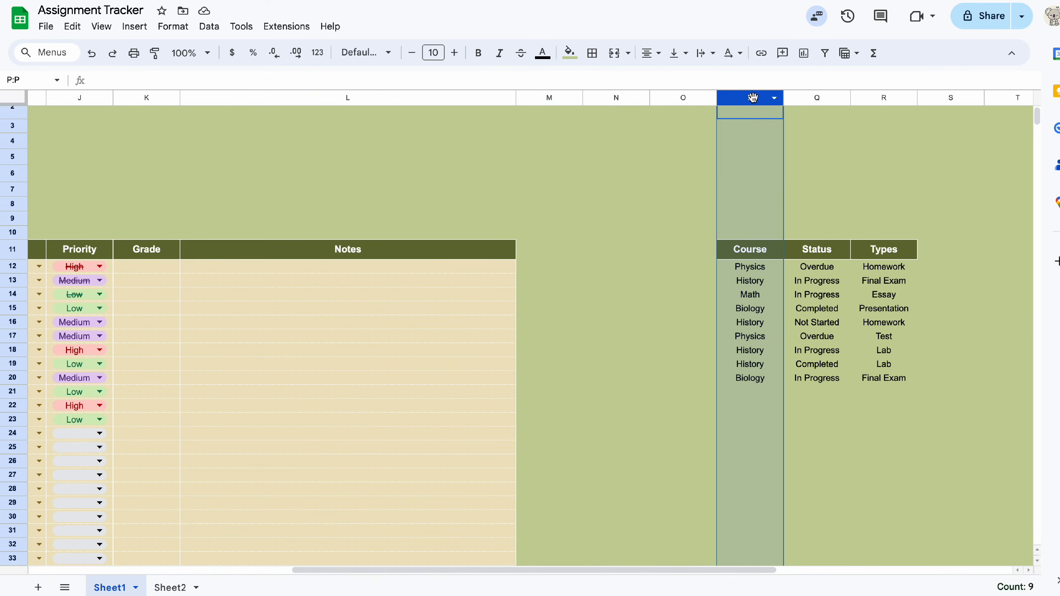
left_click(744, 128, "super")
left_click(744, 128, "super")
left_click(741, 175, "super")
left_click(738, 215, "super")
left_click(738, 242, "super")
left_click(736, 257, "super")
scroll(543, 263, "right", 5)
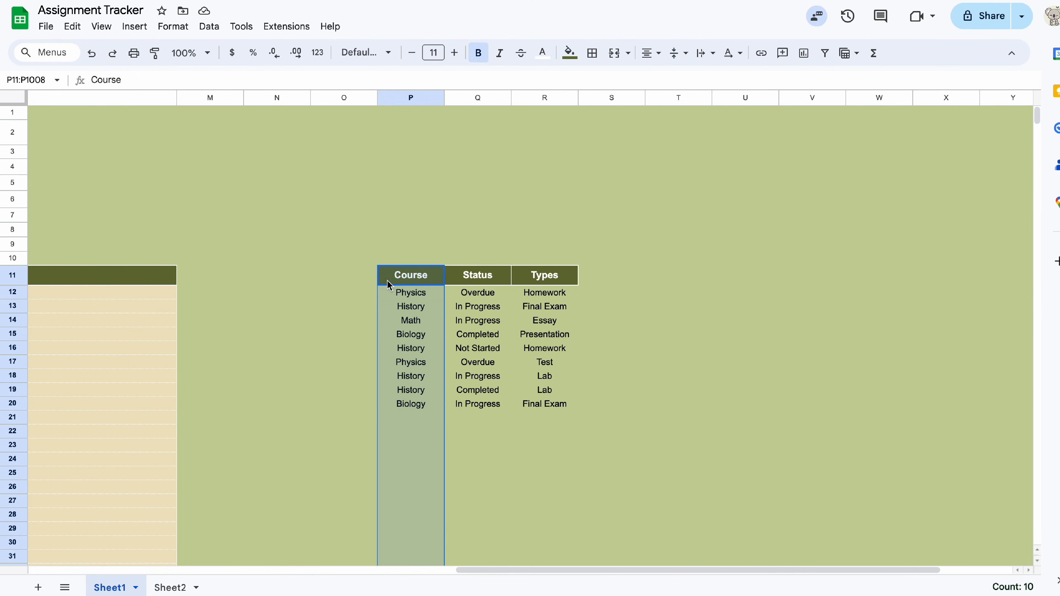
left_click(380, 278, "super")
scroll(378, 279, "left", 10)
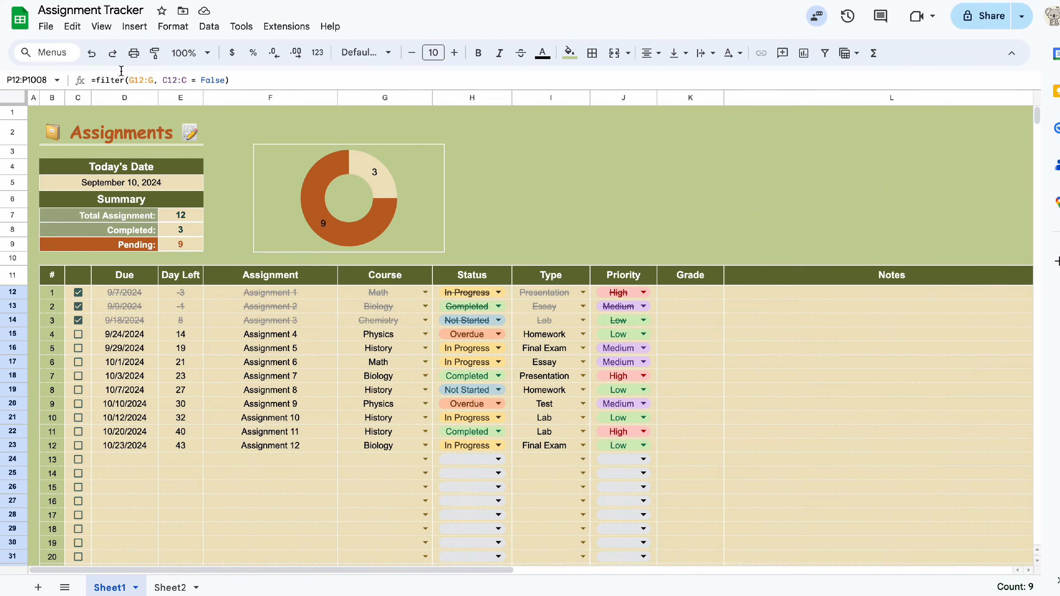
left_click(134, 26)
key("Escape")
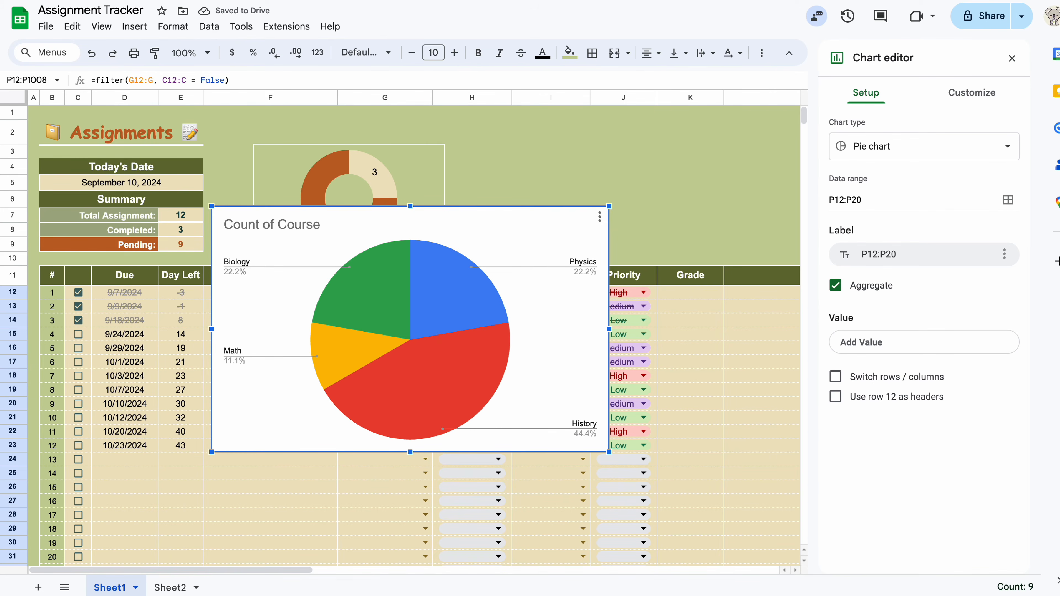
Change the course chart's type to a bar chart.
left_click(1010, 149)
scroll(918, 334, "down", 5)
left_click(855, 382)
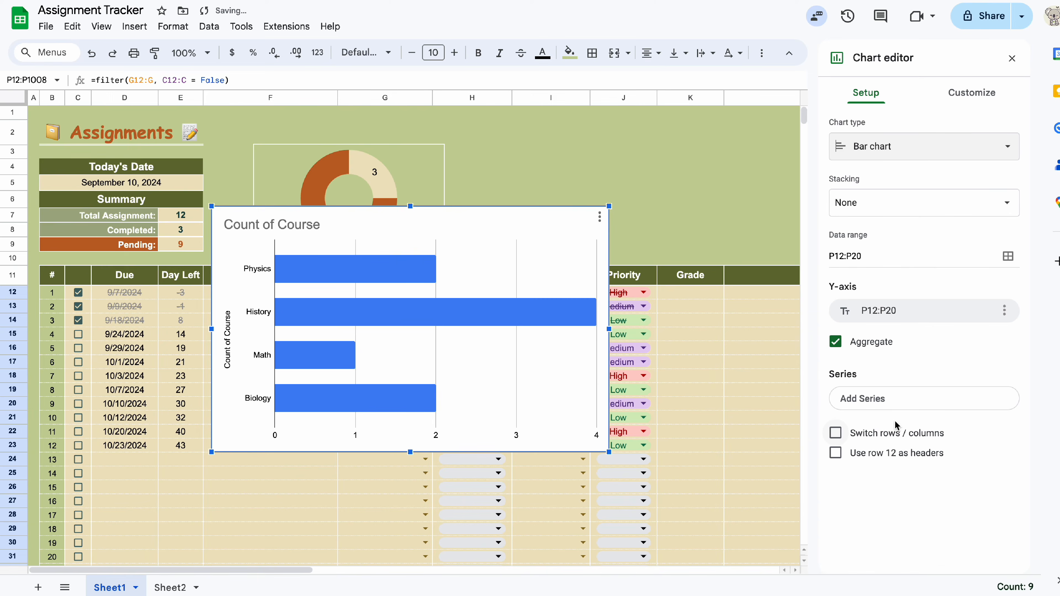
Set the course chart's background color to None and its border color to white.
left_click(971, 92)
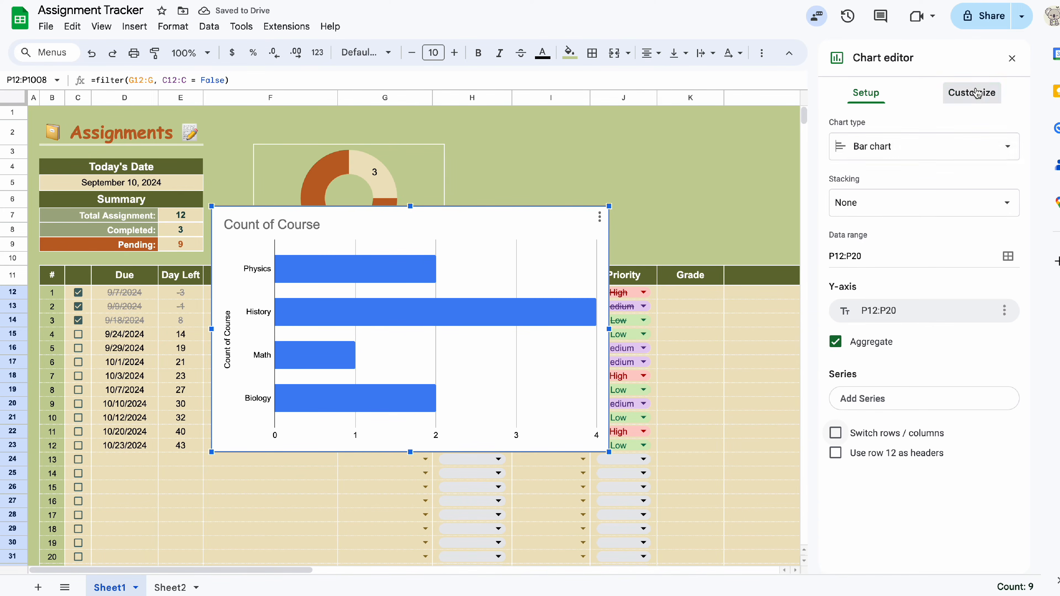
left_click(876, 125)
left_click(851, 179)
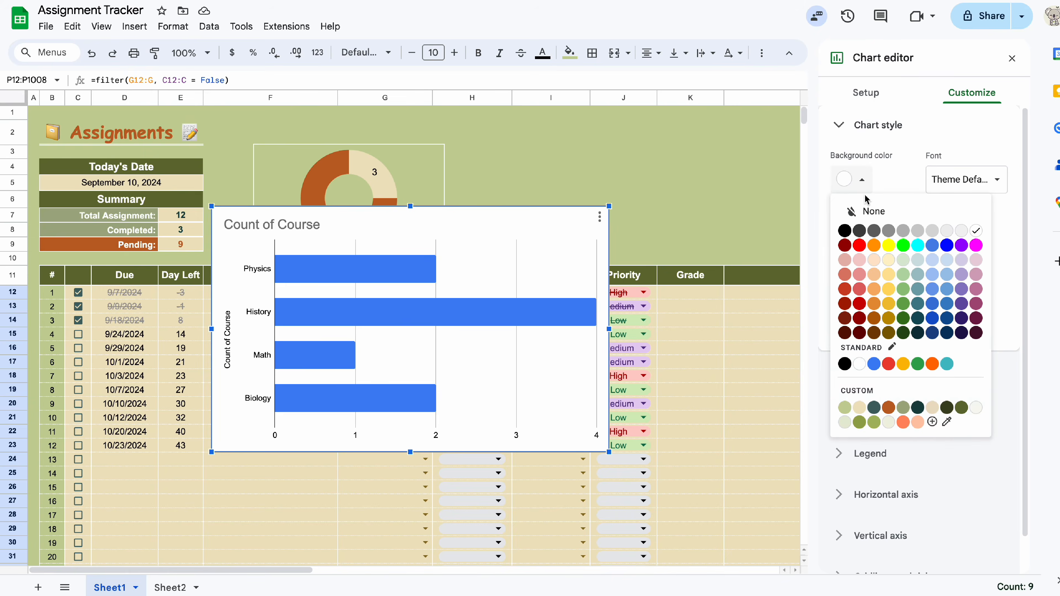
left_click(866, 209)
left_click(851, 236)
left_click(964, 289)
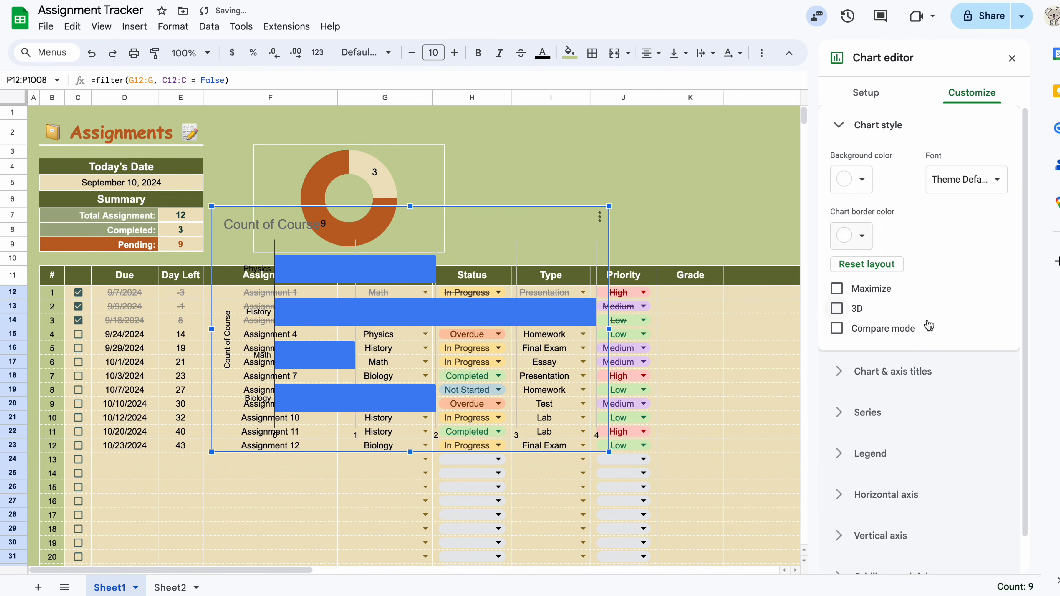
Remove the course chart's title text and open the chart's series settings.
left_click(840, 377)
key("ctrl+a")
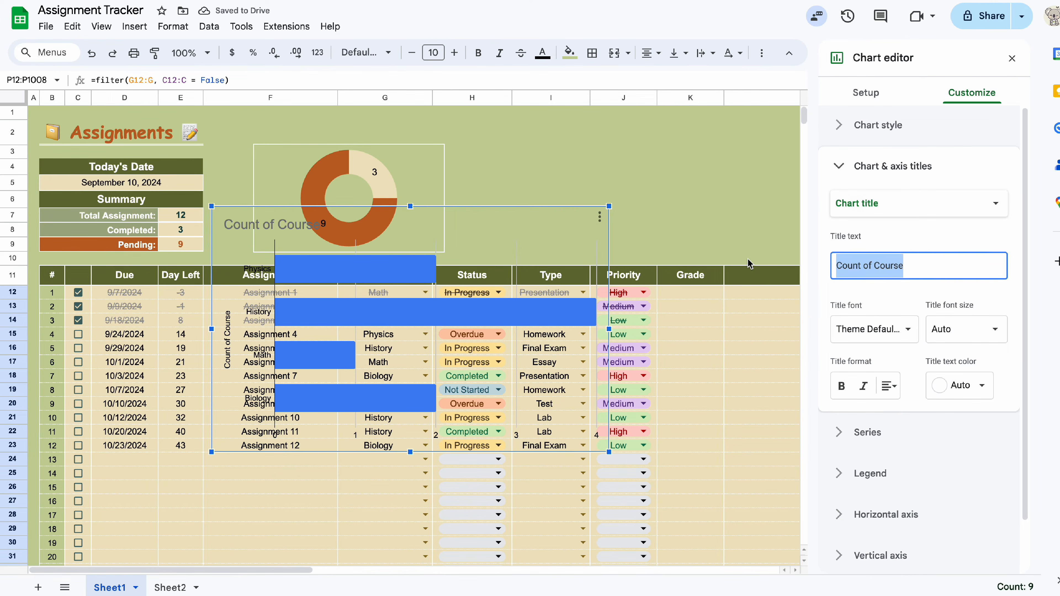
key("BackSpace")
left_click(854, 422)
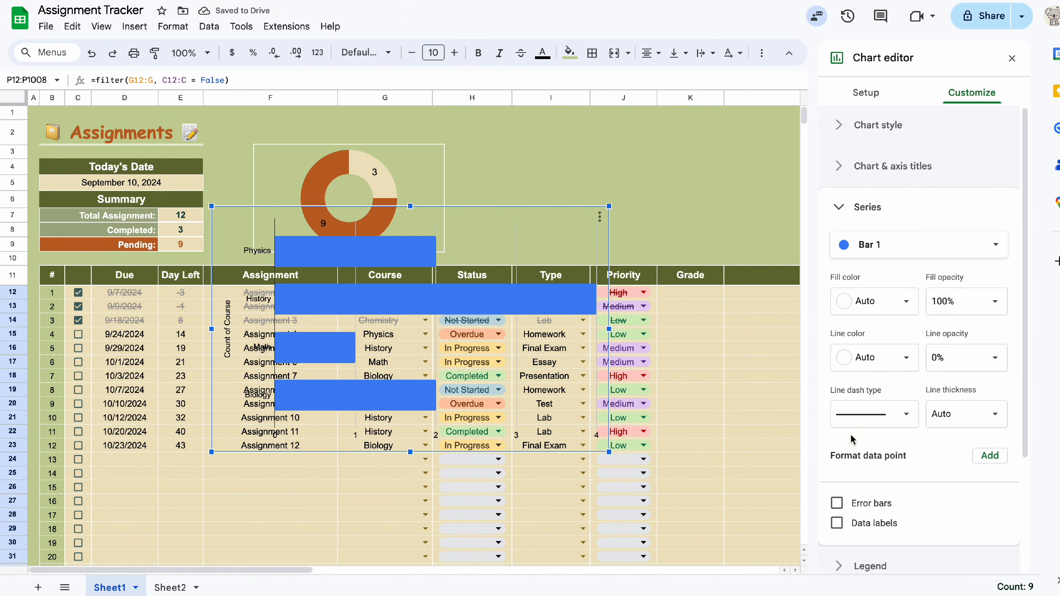
Shrink the course bar chart and place it beside the doughnut chart above the assignment table, spanning rows 3 to 9.
left_click_drag(346, 267, 485, 193)
left_click_drag(352, 378, 553, 252)
left_click_drag(553, 192, 493, 192)
left_click_drag(494, 132, 511, 144)
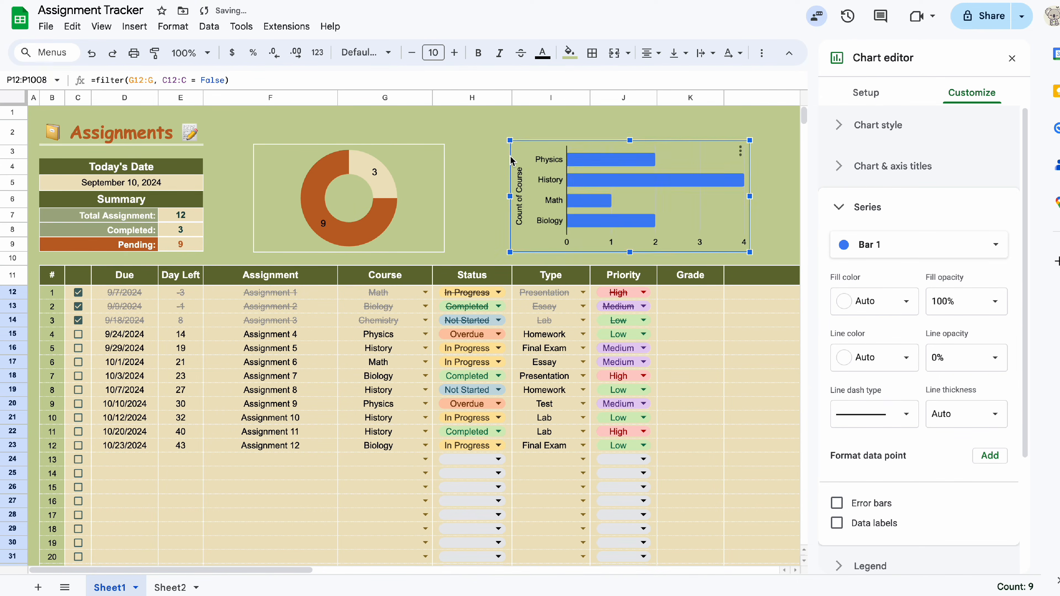
left_click_drag(634, 226, 574, 225)
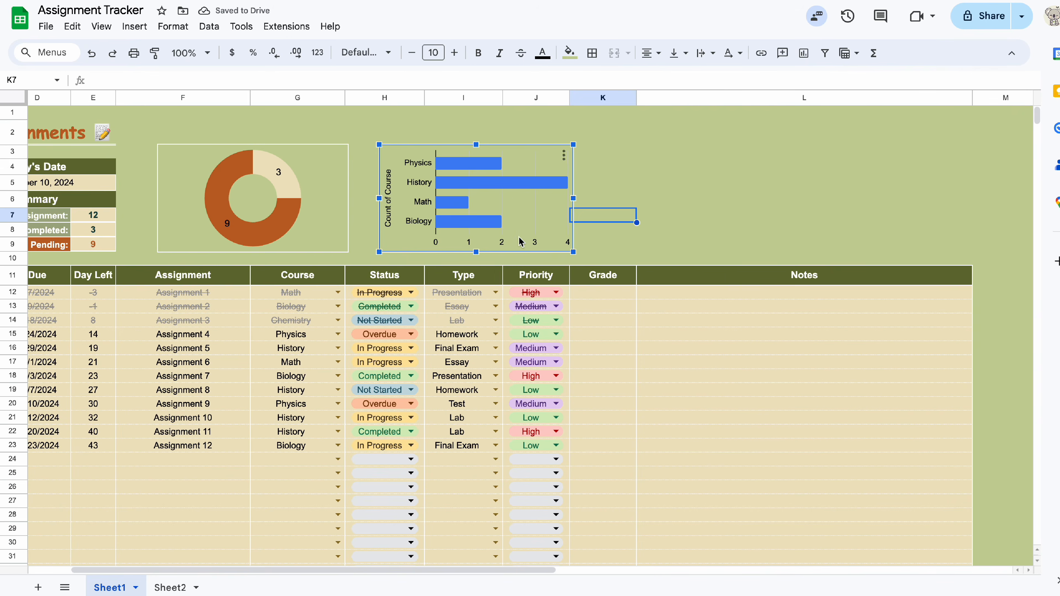
Set the course chart's bar fill to the custom dark olive green used in the table headers.
left_click(564, 155)
left_click(588, 176)
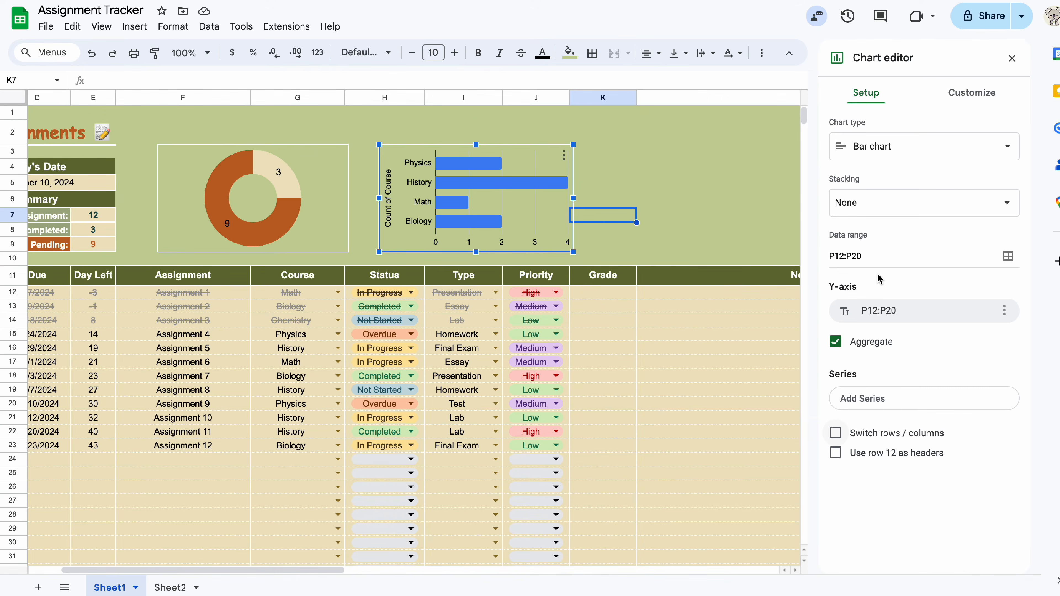
left_click(968, 106)
left_click(866, 205)
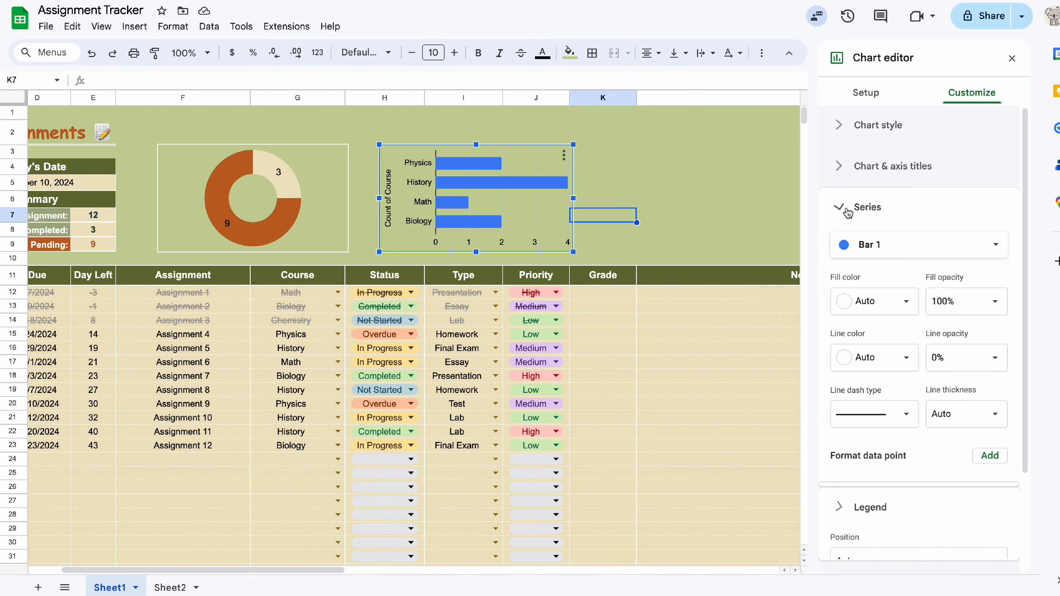
left_click(847, 306)
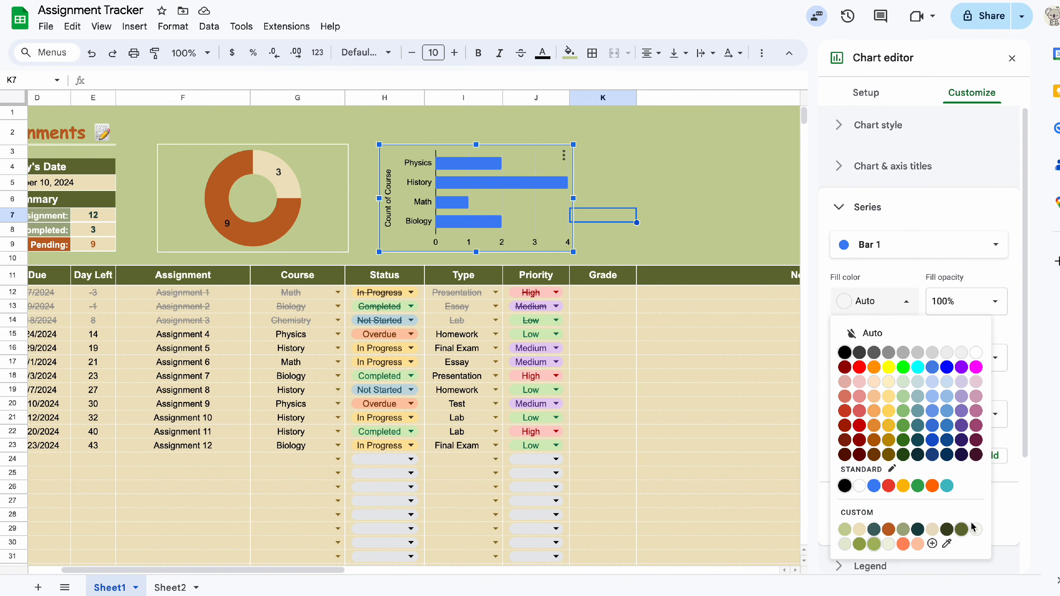
left_click(963, 534)
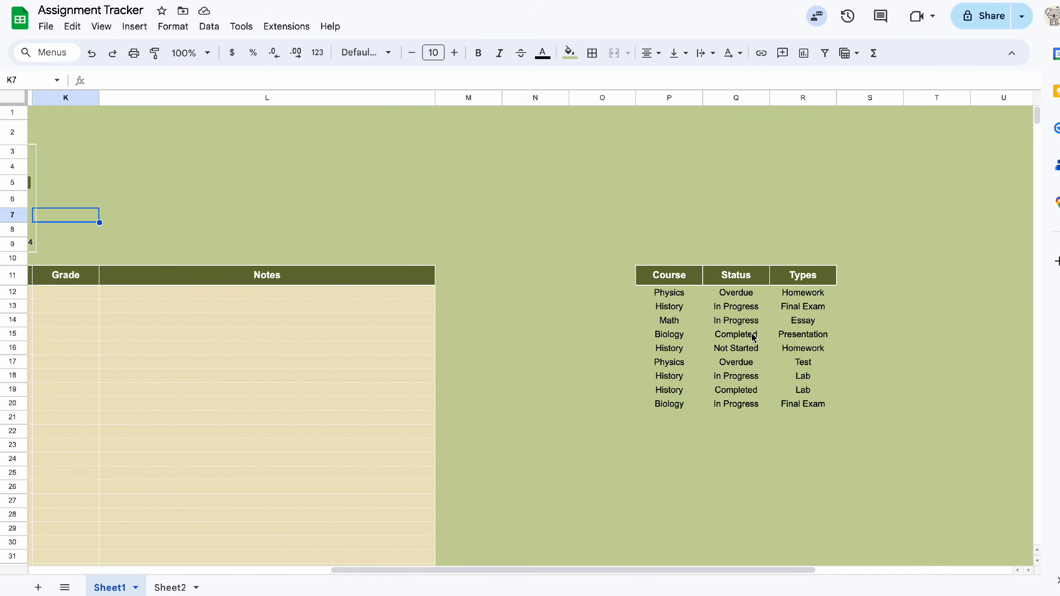
Insert a pie chart based on the filtered status list in column Q from Q12 down.
left_click(724, 97)
key("shift+Down")
key("shift+Down")
key("shift+Down")
key("shift+Down")
key("shift+Down")
key("shift+Down")
key("shift+Down")
key("shift+Down")
key("shift+Down")
key("shift+Down")
key("shift+Down")
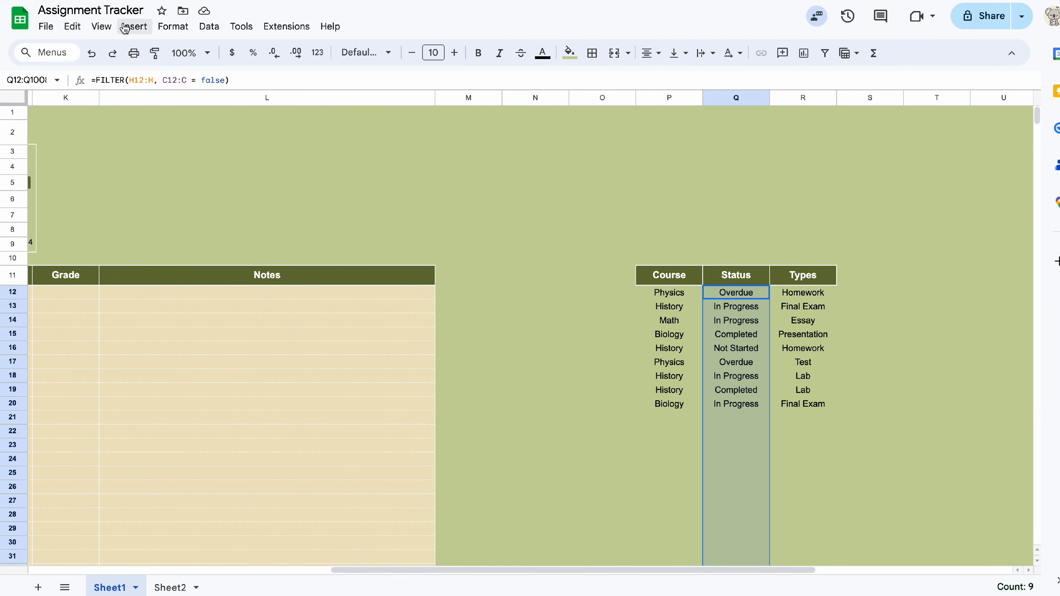
left_click(134, 26)
left_click(263, 178)
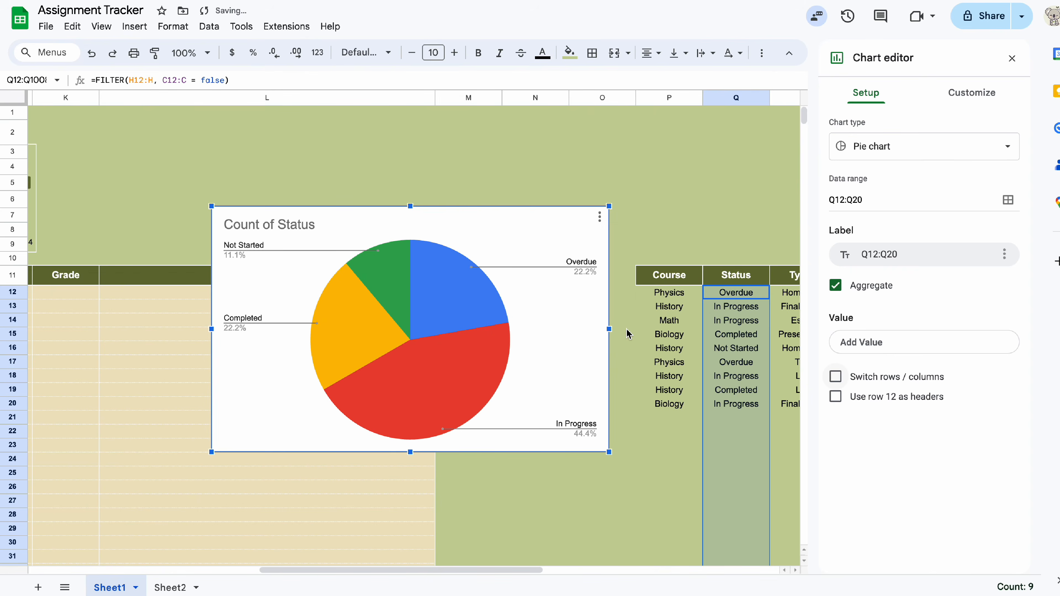
Set the status pie chart's background color to None and its border color to white.
left_click(955, 94)
left_click(848, 133)
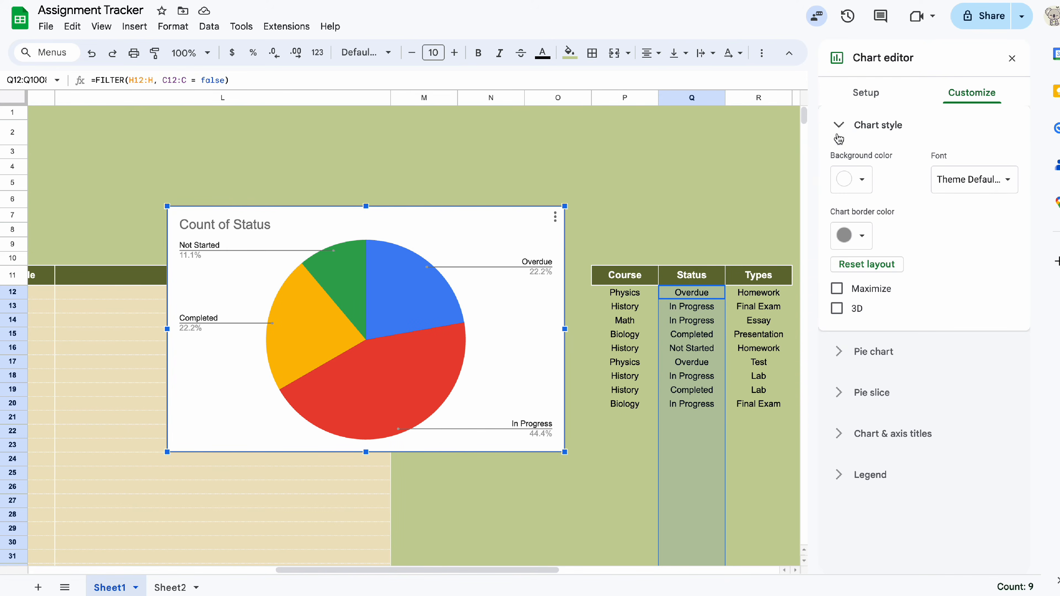
left_click(851, 179)
left_click(851, 211)
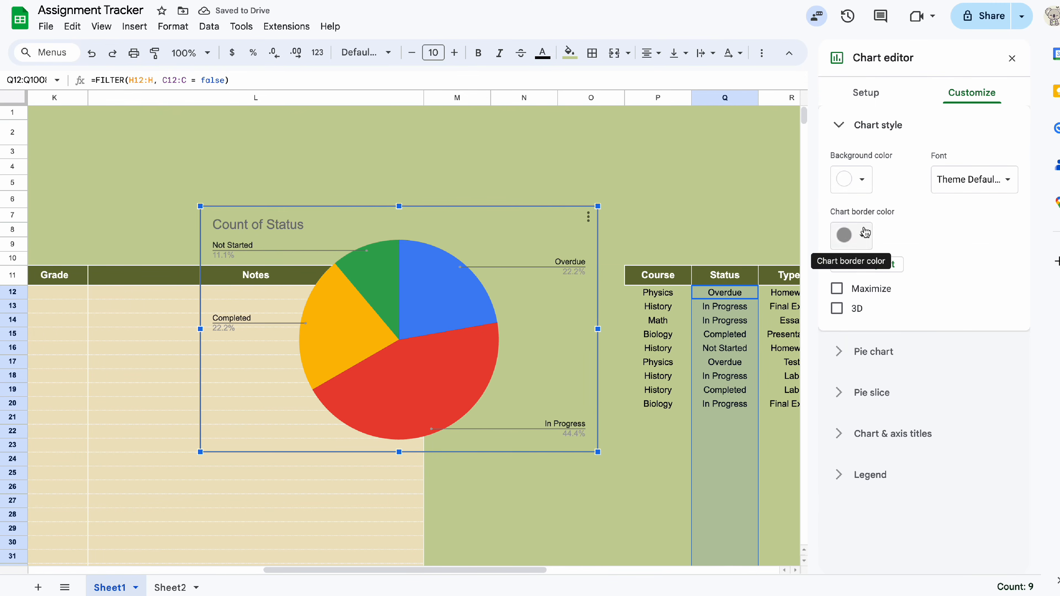
left_click(851, 235)
left_click(852, 267)
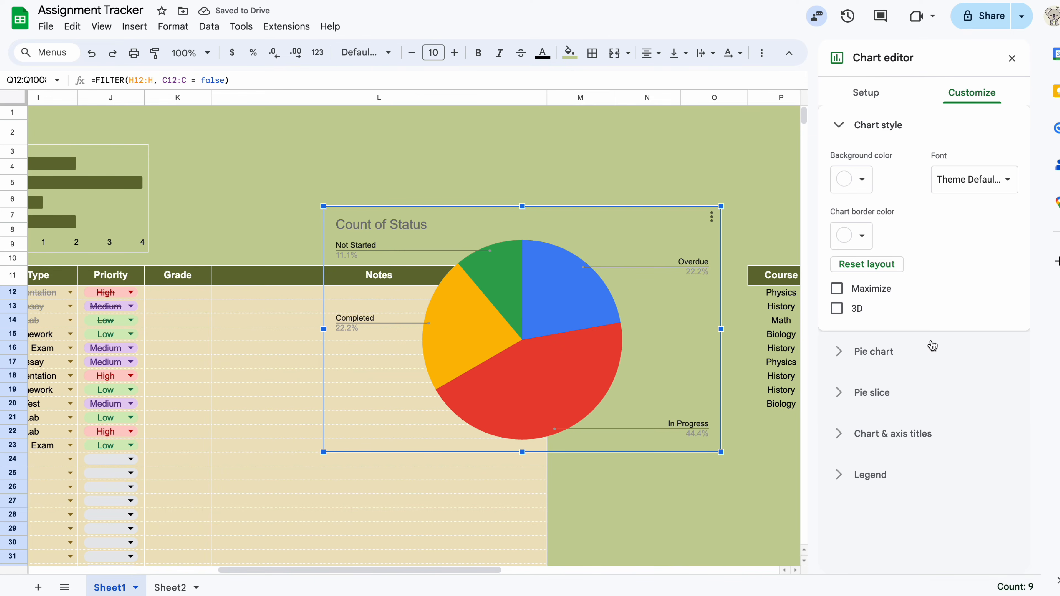
Remove the status pie chart's title text.
left_click(931, 350)
left_click(864, 454)
left_click(880, 405)
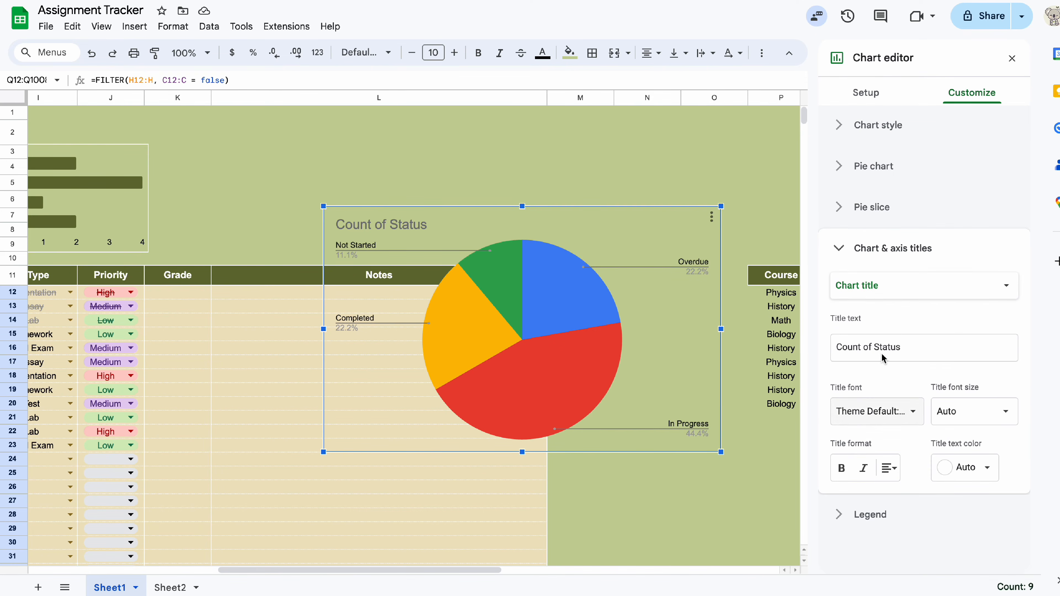
left_click(882, 355)
left_click(606, 170)
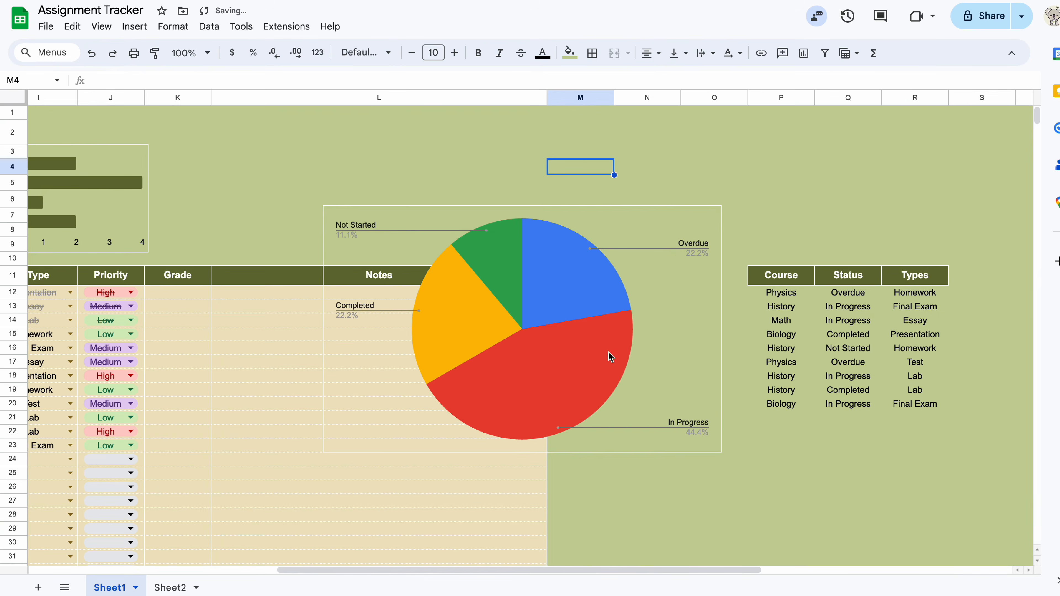
Shrink the status pie chart and place it beside the course bar chart above the table, spanning rows 3 to 9.
left_click(611, 355)
left_click_drag(720, 452, 490, 310)
scroll(499, 303, "left", 5)
left_click_drag(663, 264, 487, 208)
left_click_drag(565, 147, 569, 143)
left_click_drag(498, 211, 498, 212)
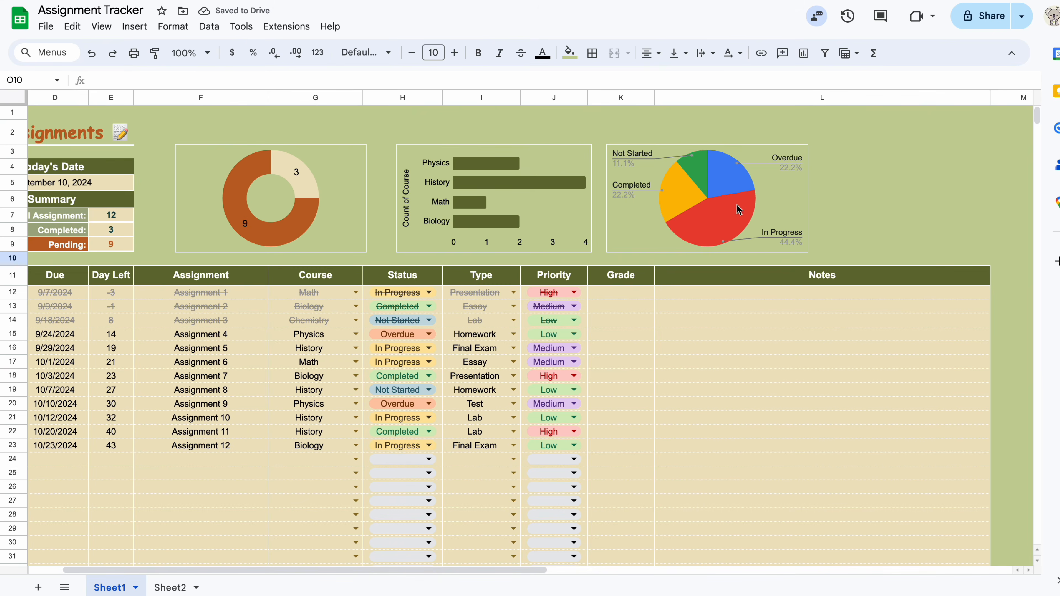
Recolor the pie chart's Overdue slice with the peach color sampled from an Overdue status chip.
left_click(736, 206)
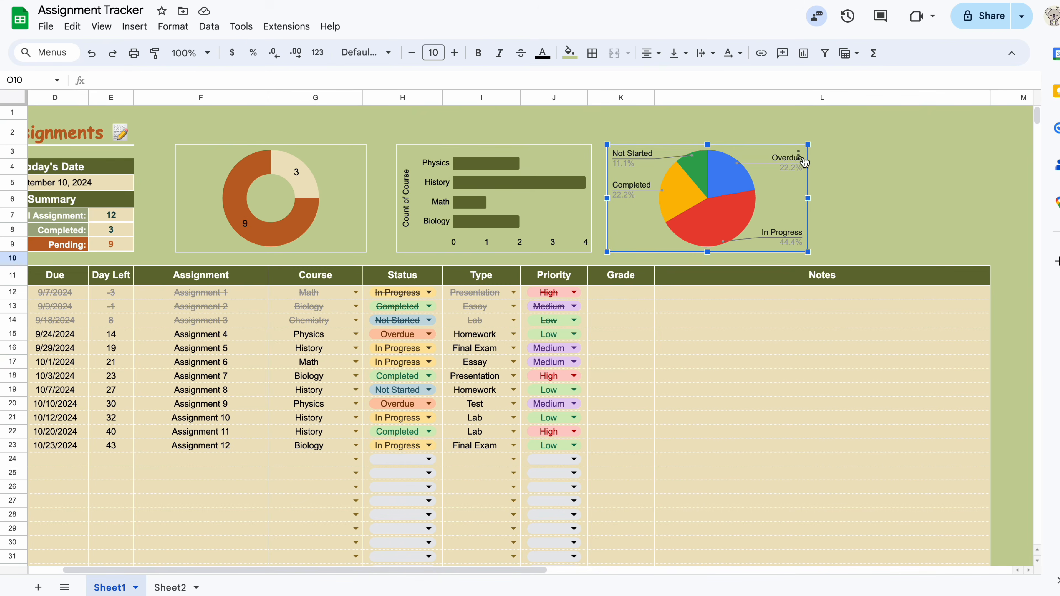
left_click(798, 155)
left_click(822, 180)
left_click(972, 92)
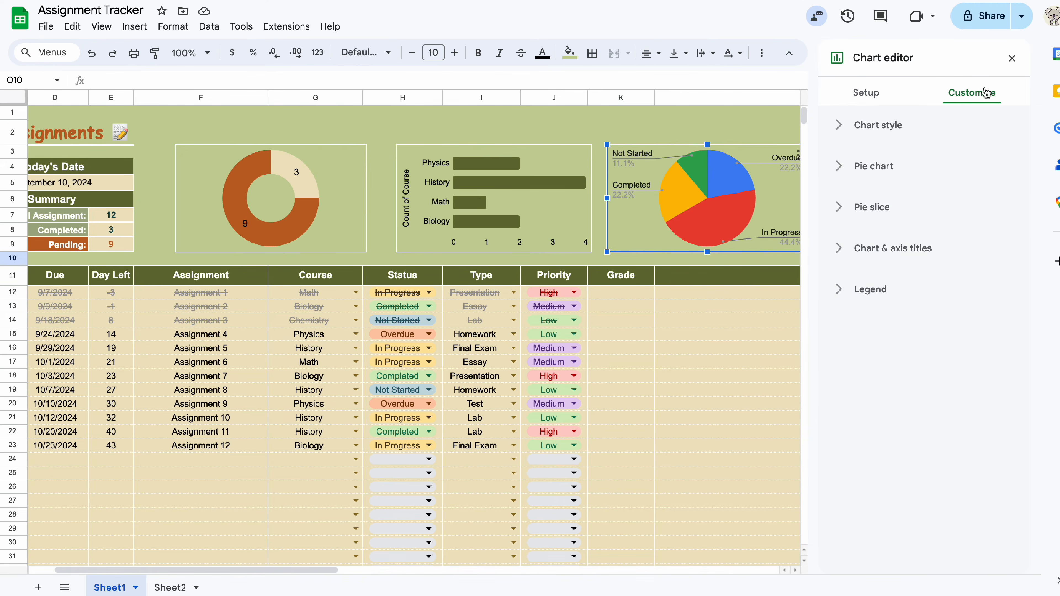
left_click(870, 229)
left_click(849, 300)
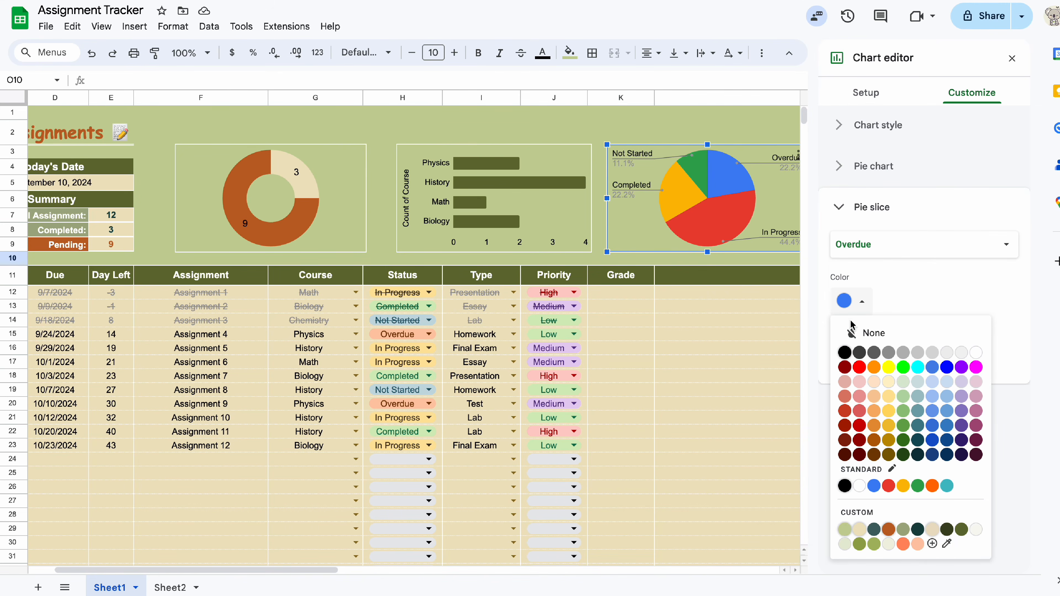
left_click(946, 543)
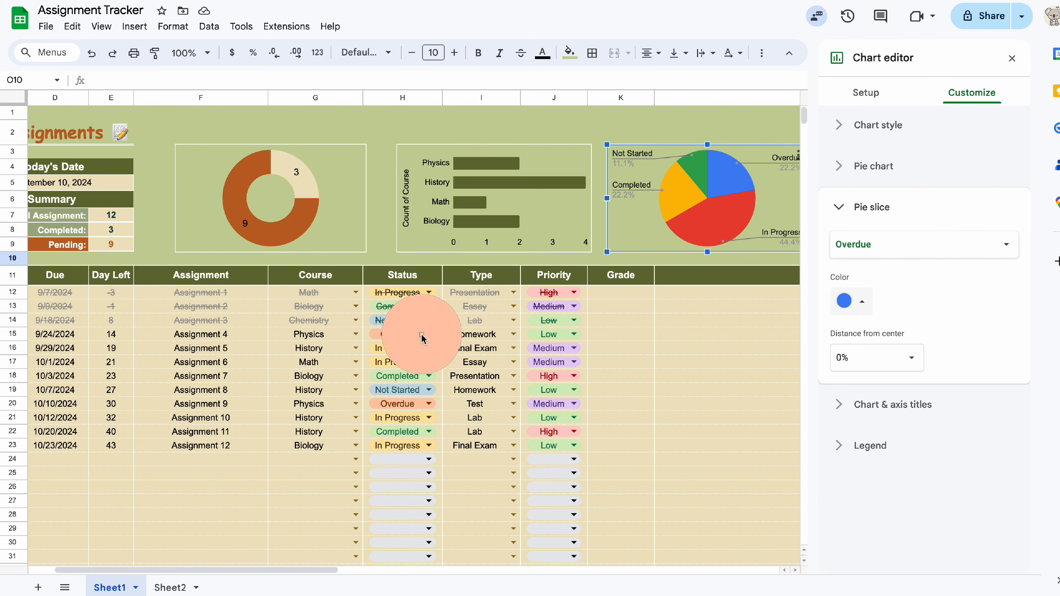
left_click(413, 333)
Recolor the pie chart's In Progress slice with the pale yellow sampled from an In Progress status chip.
left_click(860, 244)
left_click(879, 263)
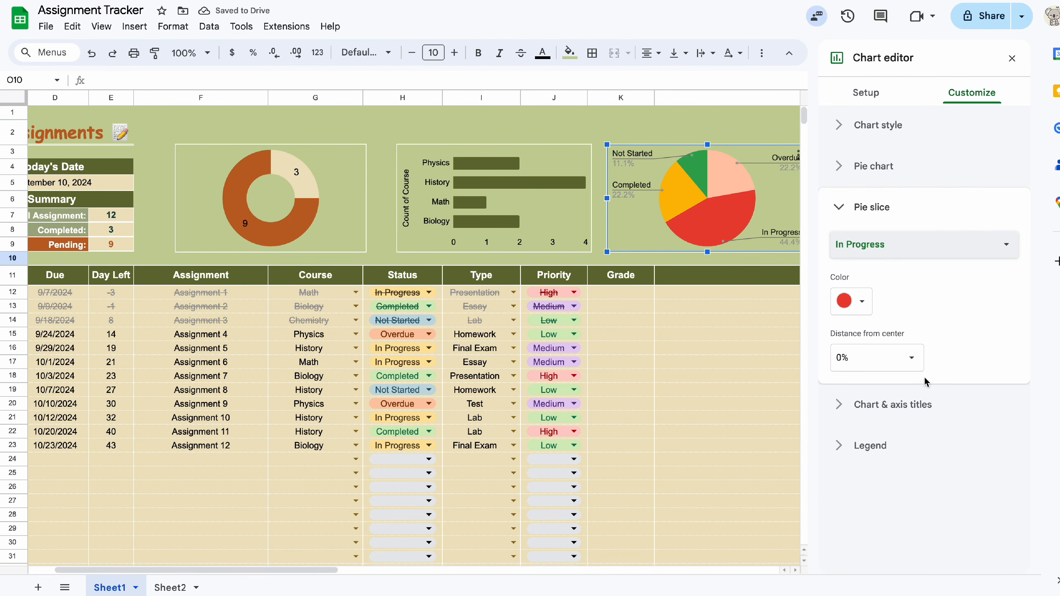
left_click(851, 301)
left_click(961, 545)
left_click(399, 348)
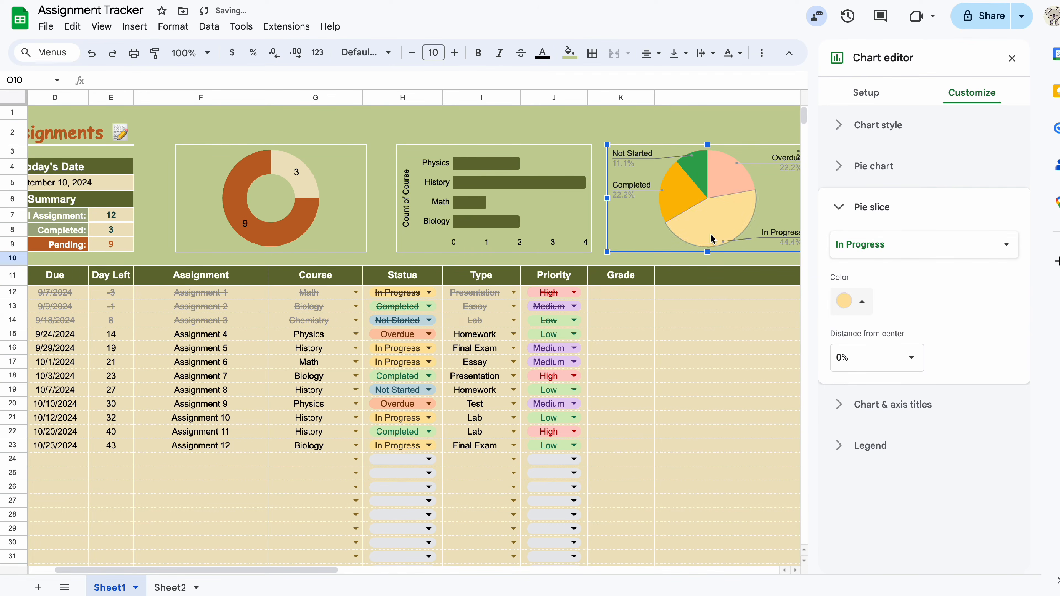
Recolor the status pie chart's Completed slice with the light green sampled from a Completed status chip.
left_click(878, 258)
left_click(879, 258)
left_click(863, 255)
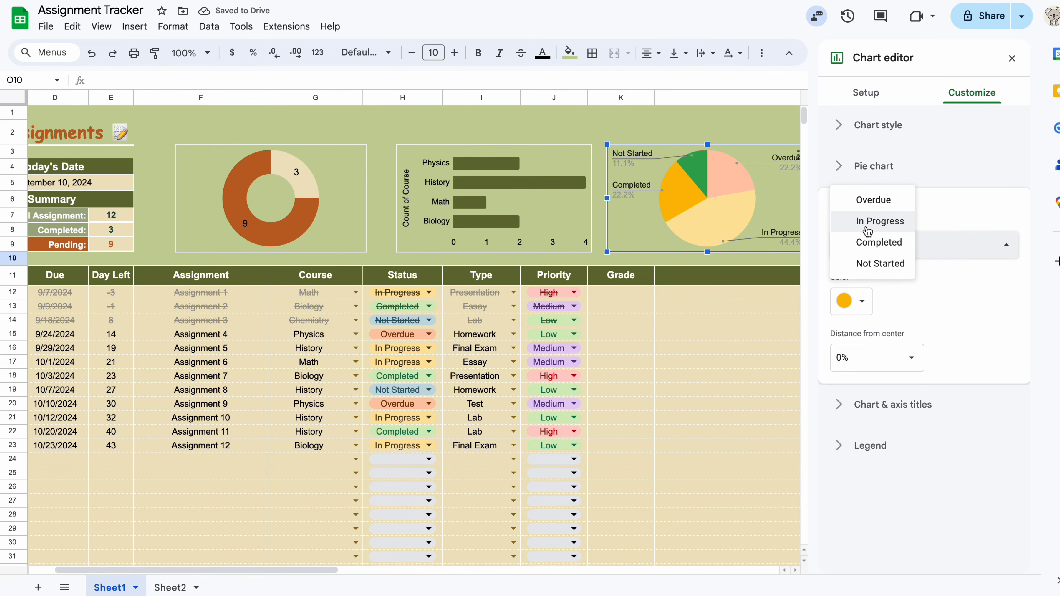
left_click(878, 242)
left_click(847, 301)
left_click(961, 542)
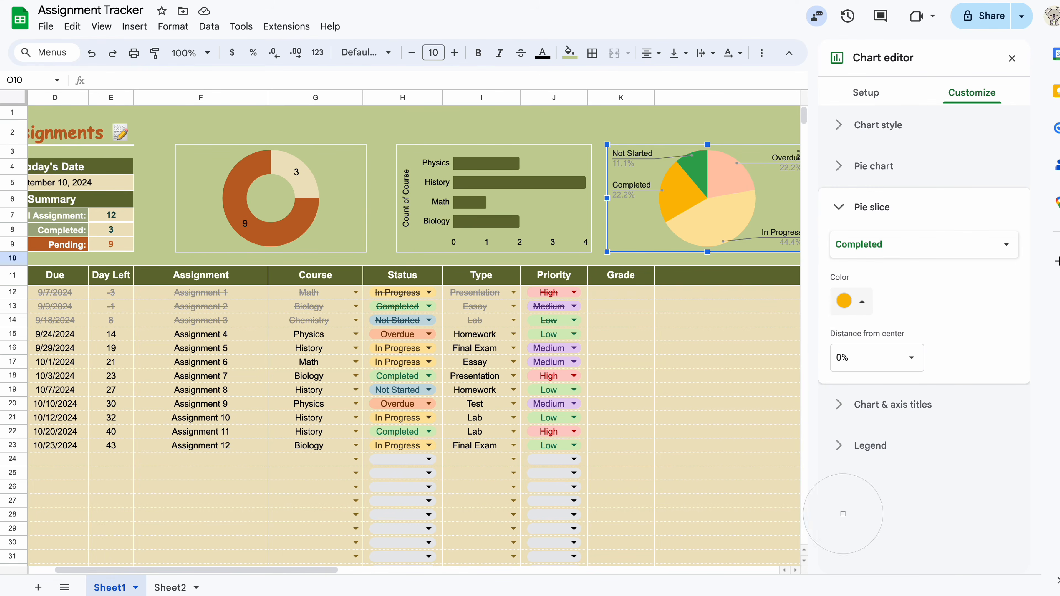
left_click(399, 376)
Recolor the status pie chart's Not Started slice with the pale blue sampled from a Not Started status chip.
left_click(879, 244)
left_click(876, 261)
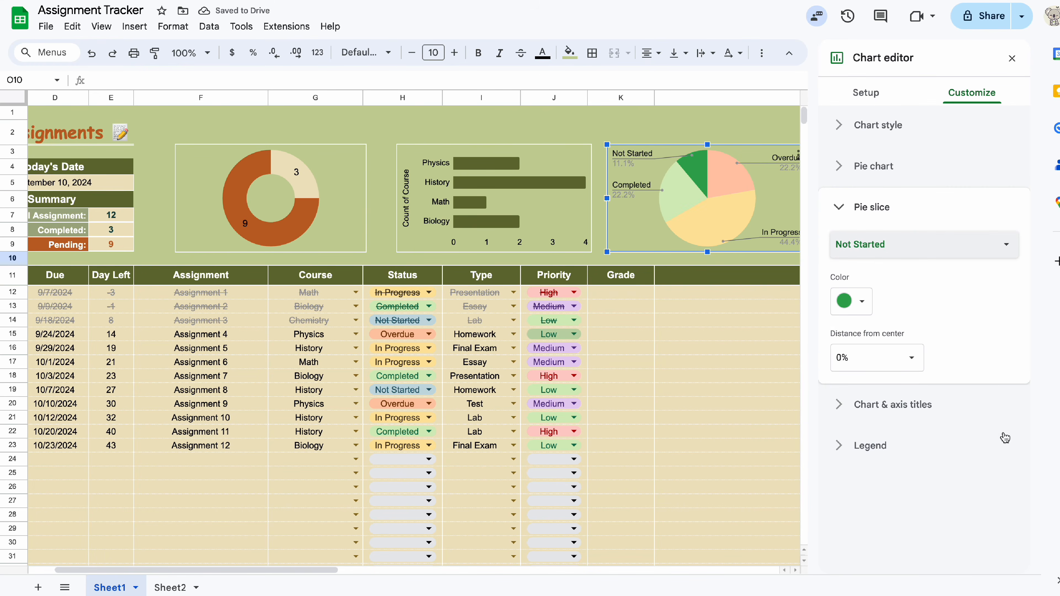
left_click(860, 301)
left_click(847, 559)
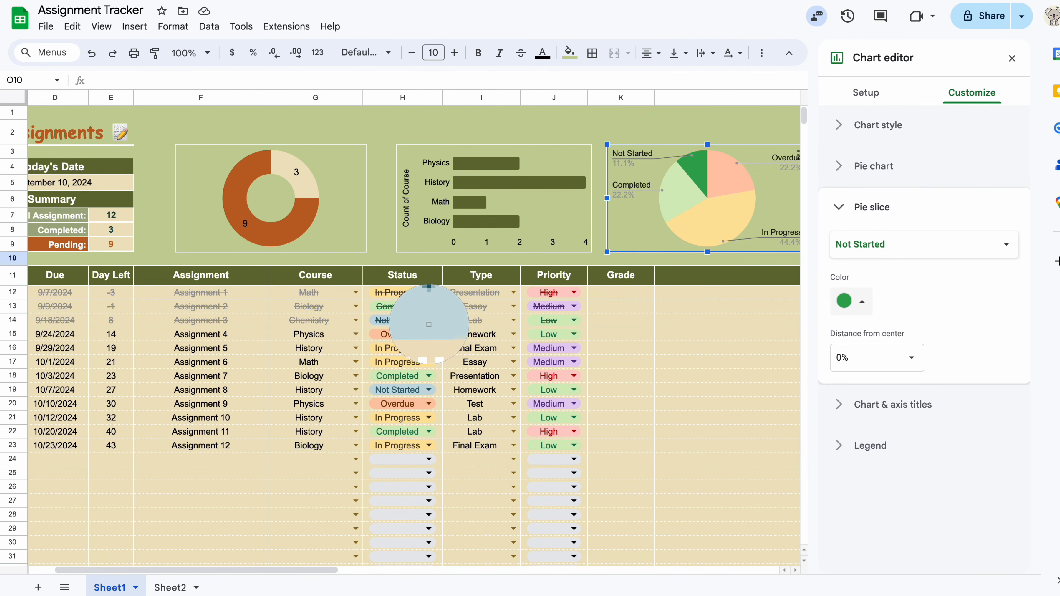
left_click(428, 324)
left_click(1013, 59)
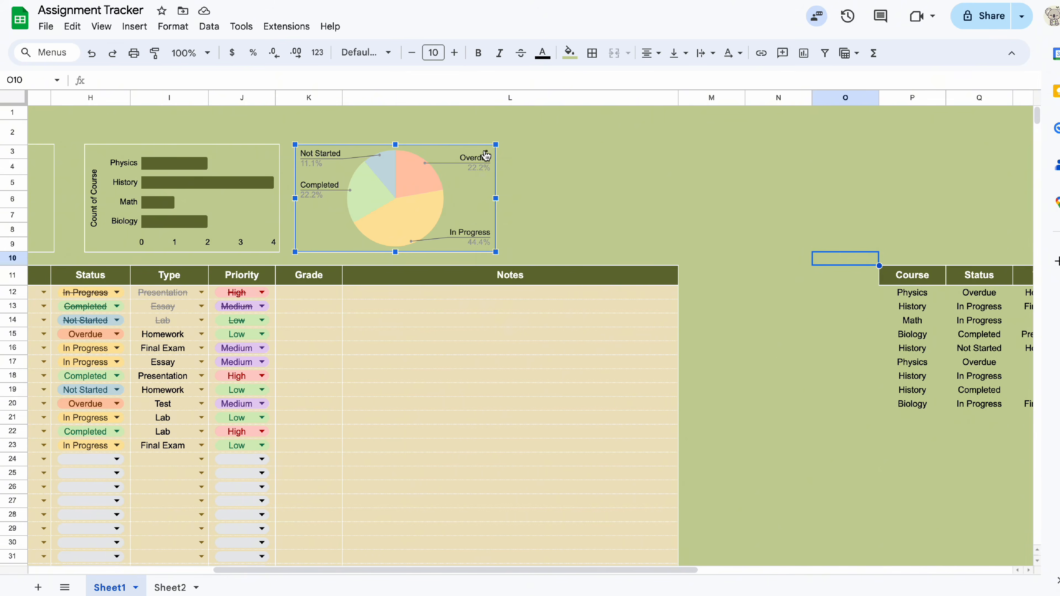
Set the status pie chart's slice labels to Value.
left_click(491, 154)
left_click(507, 173)
left_click(972, 92)
left_click(874, 166)
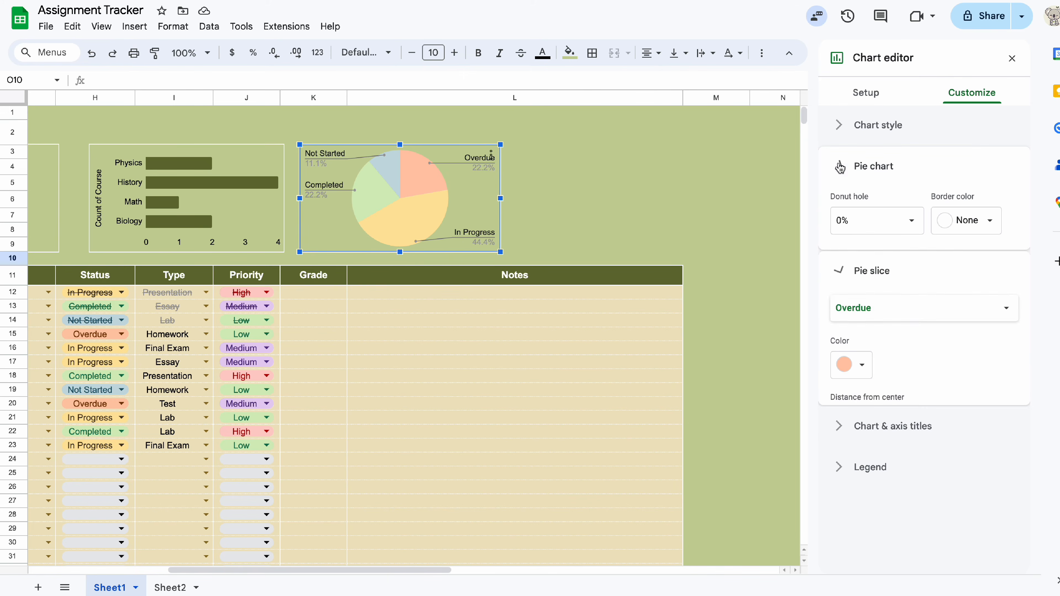
left_click(1004, 282)
left_click(868, 316)
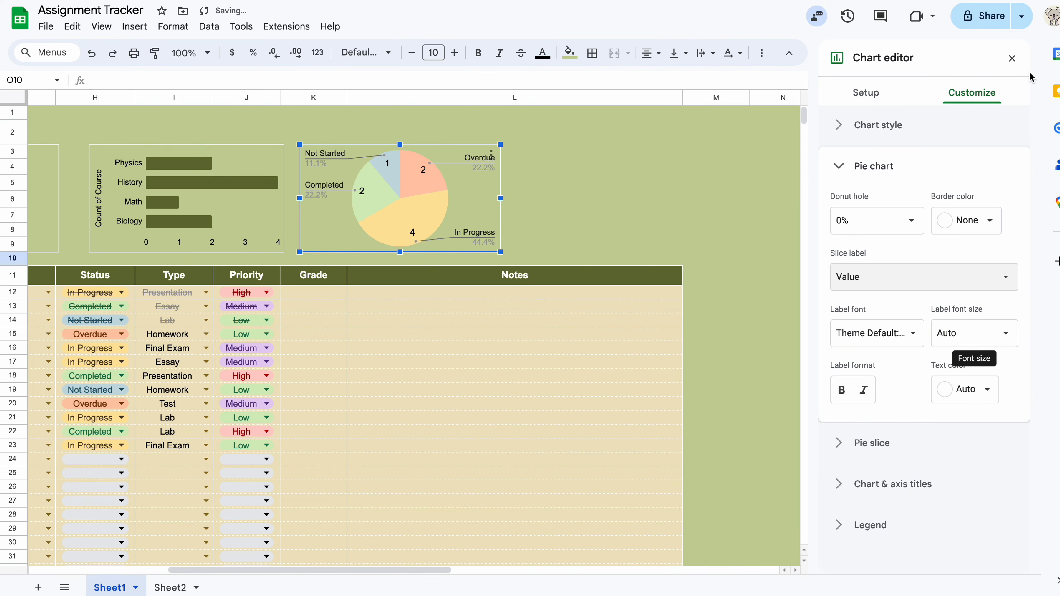
left_click(1012, 58)
scroll(755, 210, "left", 2)
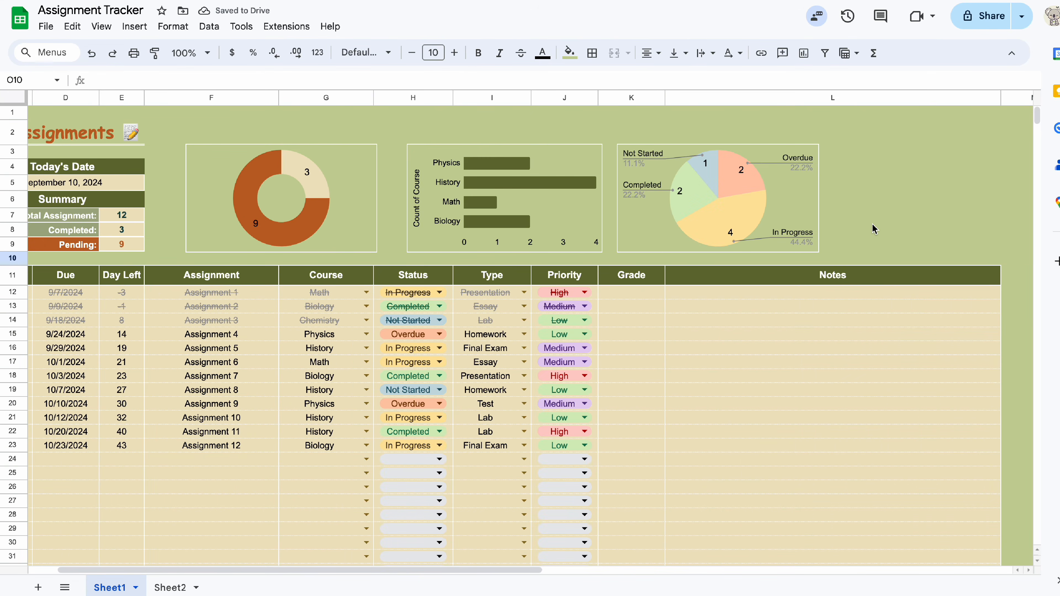
Turn the status pie chart into a doughnut and set its legend position to Left.
left_click(765, 169)
right_click(805, 162)
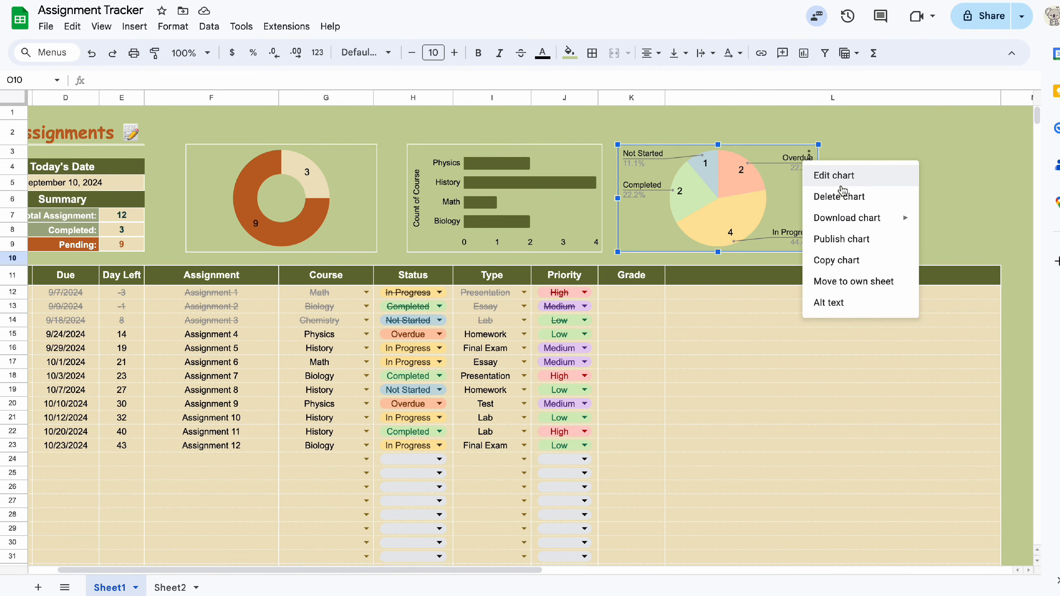
left_click(830, 174)
left_click(911, 220)
left_click(867, 293)
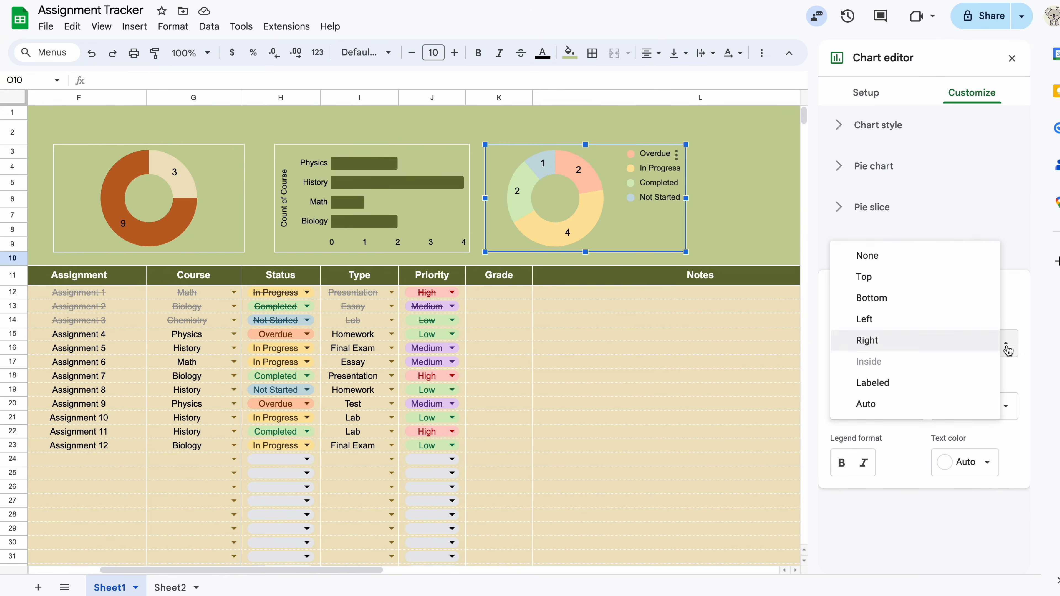
left_click(861, 318)
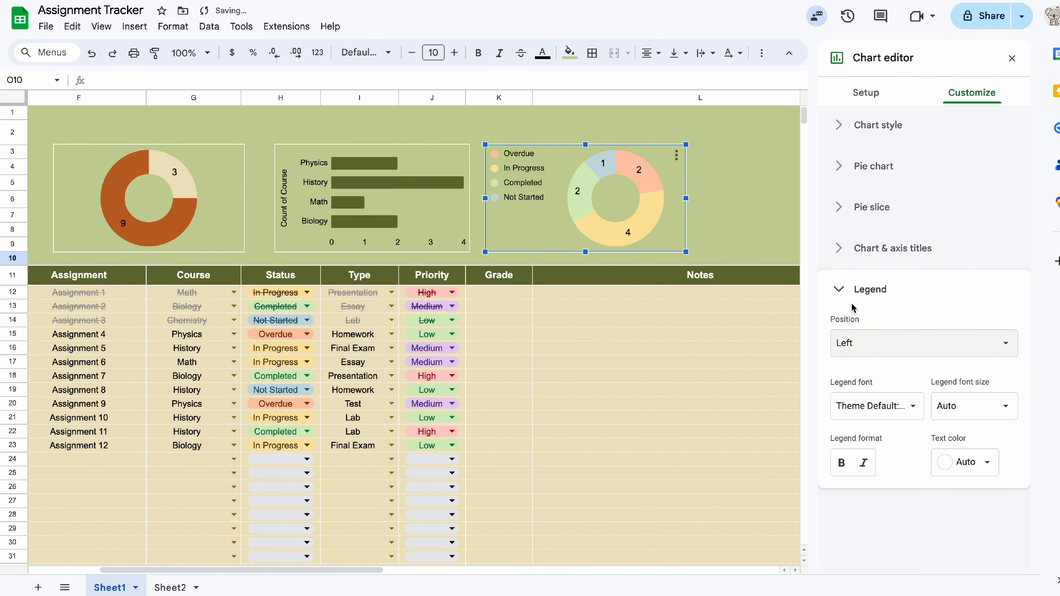
left_click(788, 232)
left_click(967, 200)
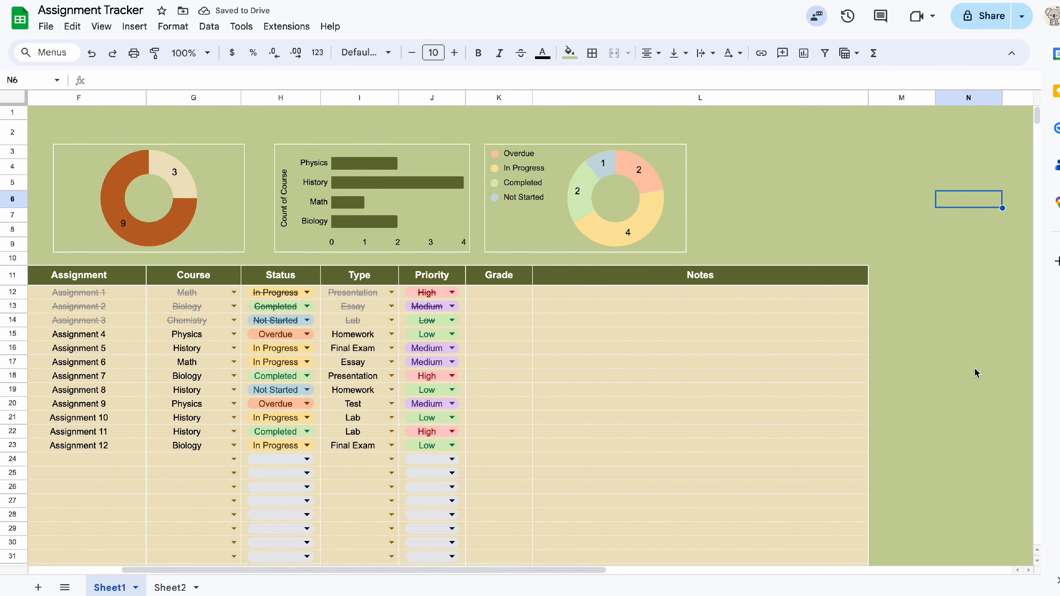
Insert a column chart that counts the assignment types listed under Types from cell R12.
scroll(975, 376, "left", 5)
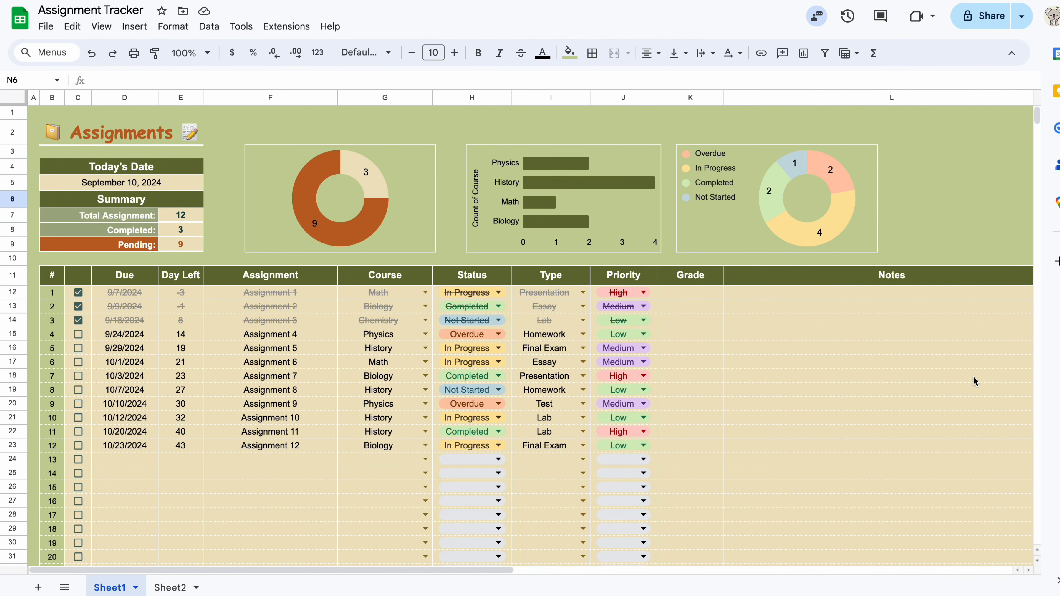
left_click(340, 221)
left_click(563, 196)
left_click(776, 196)
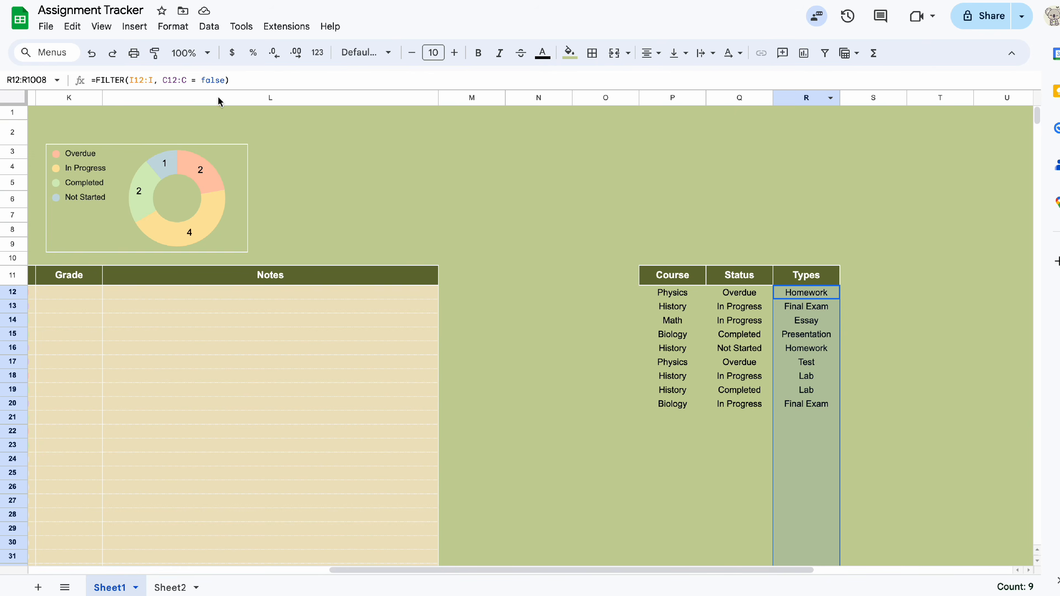
left_click(135, 26)
left_click(169, 178)
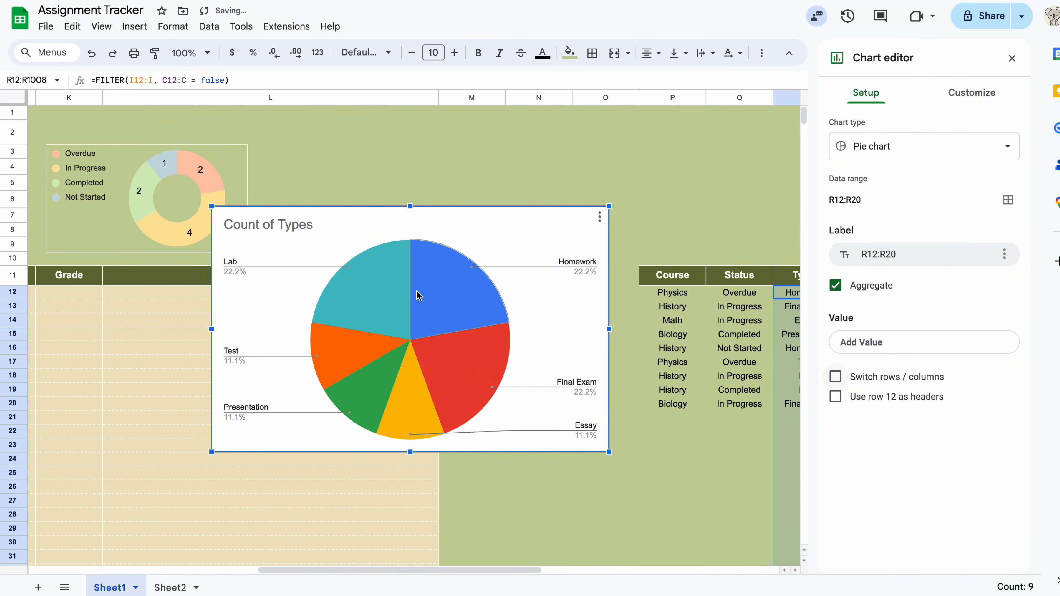
left_click(970, 149)
left_click(918, 477)
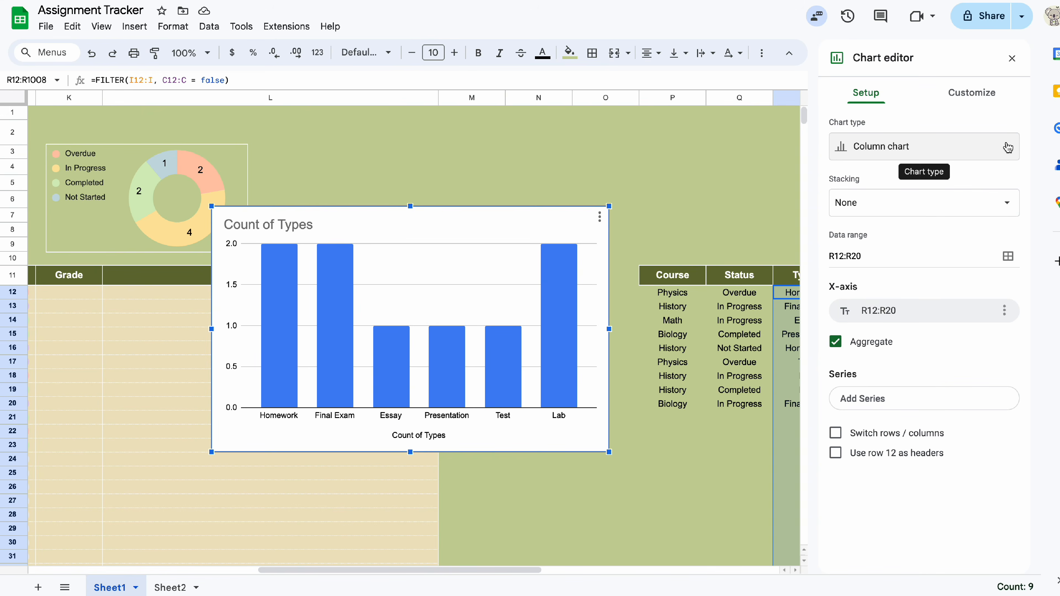
Make the Types column chart's background transparent and remove its gray border color.
left_click(972, 92)
left_click(878, 125)
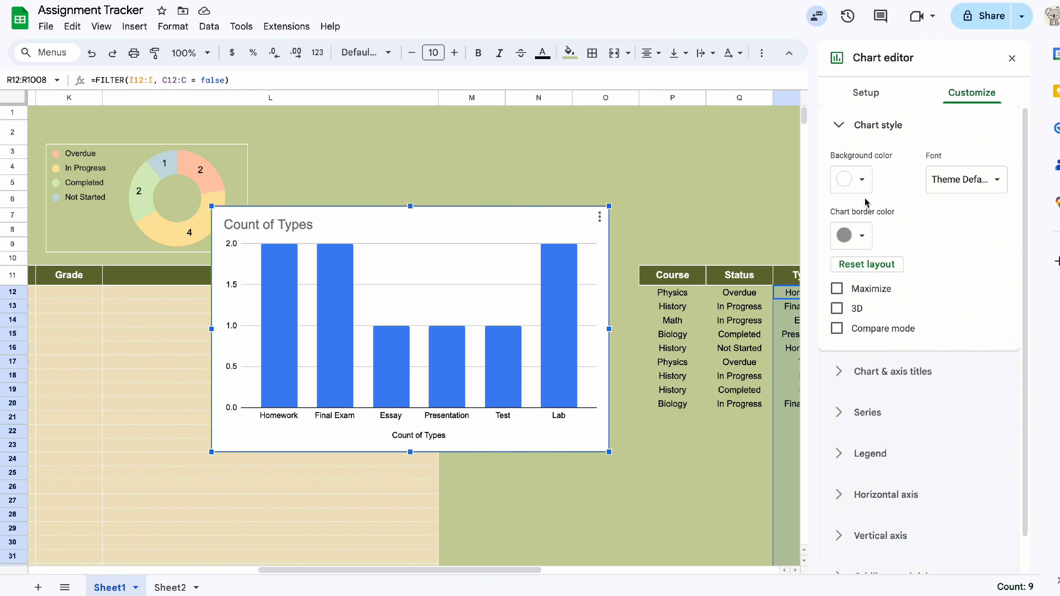
left_click(851, 178)
left_click(847, 209)
left_click(870, 233)
left_click(847, 264)
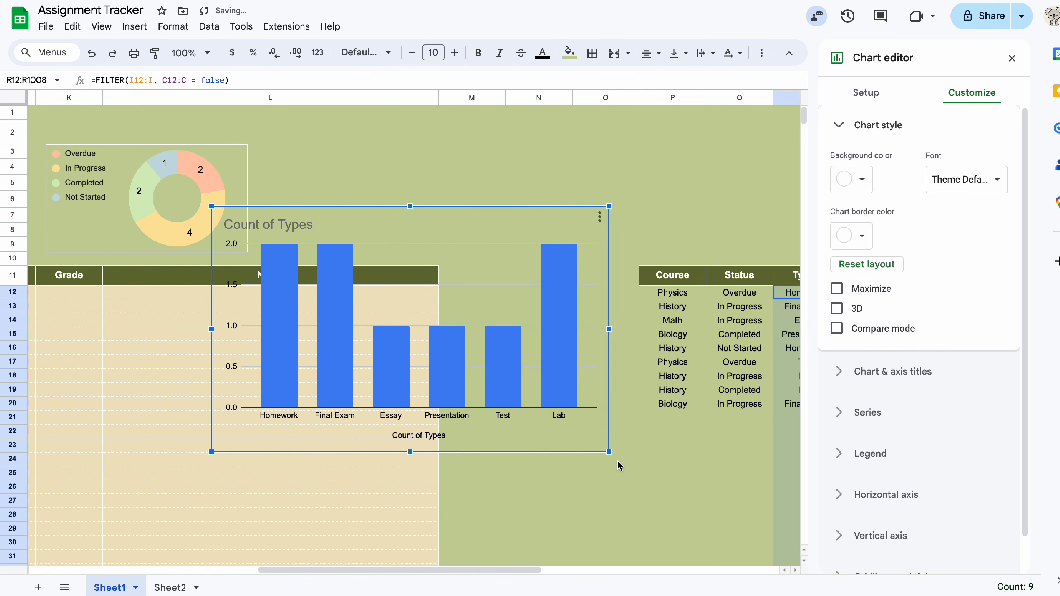
Shrink the Types column chart and place it beside the status doughnut chart, spanning rows 3 to 9.
left_click_drag(609, 452, 420, 334)
left_click_drag(397, 259, 437, 192)
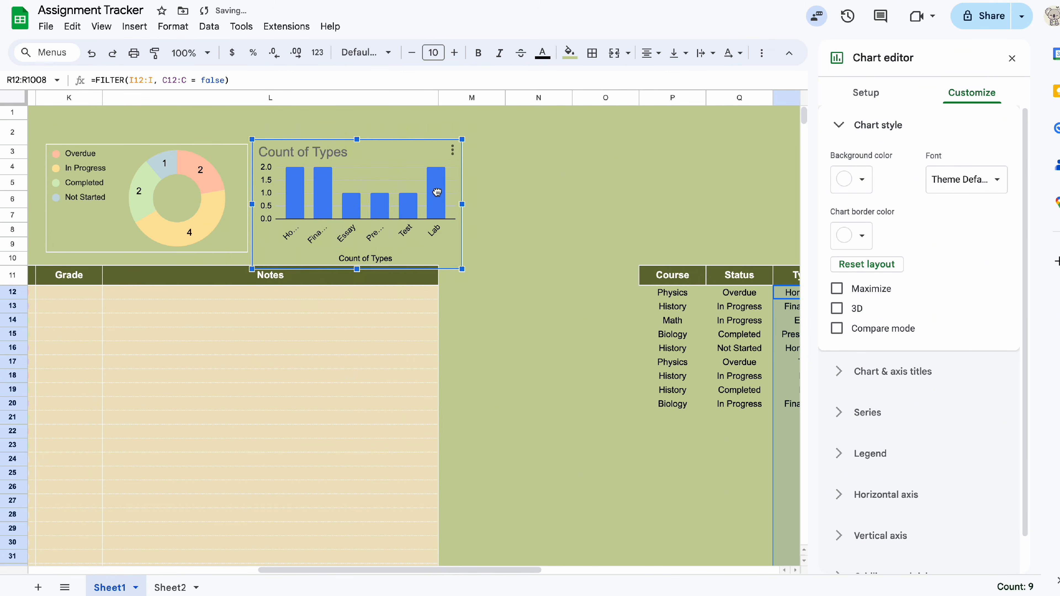
left_click_drag(357, 269, 357, 252)
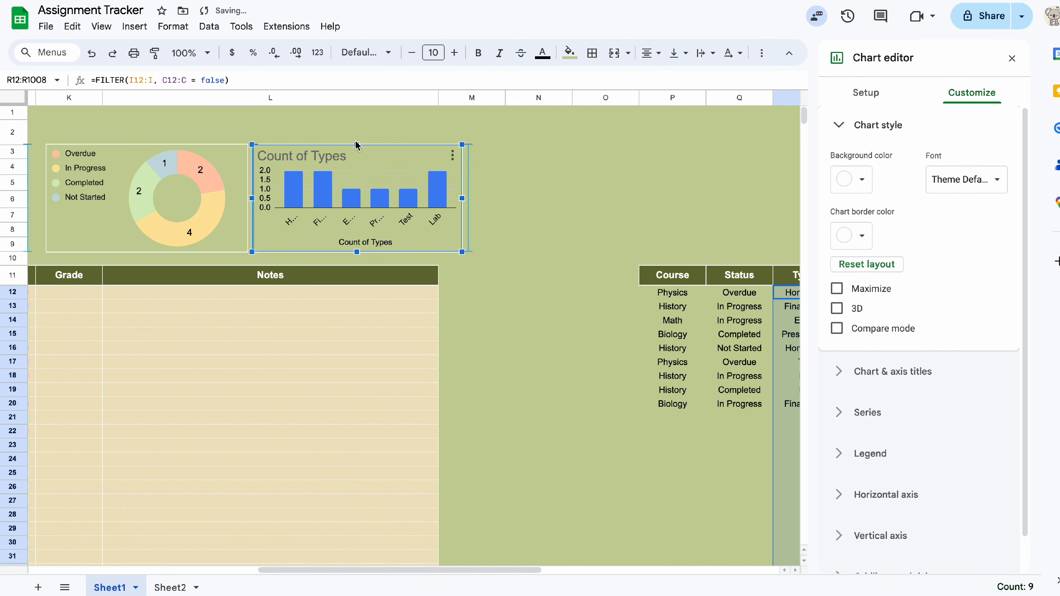
left_click(422, 225)
Remove the Types column chart's title text.
left_click(893, 372)
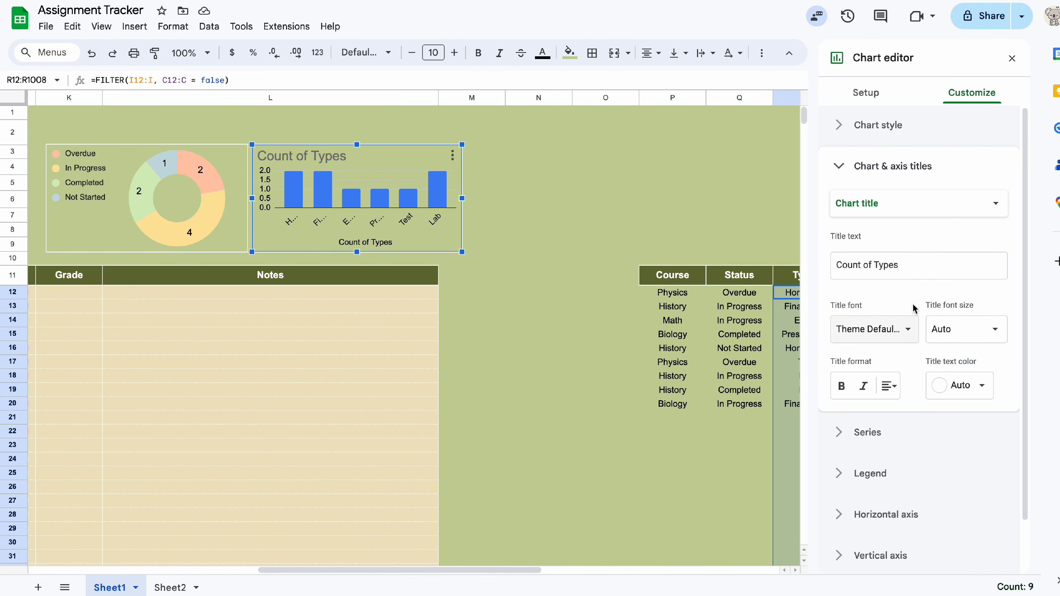
left_click(973, 270)
key("ctrl+a")
key("BackSpace")
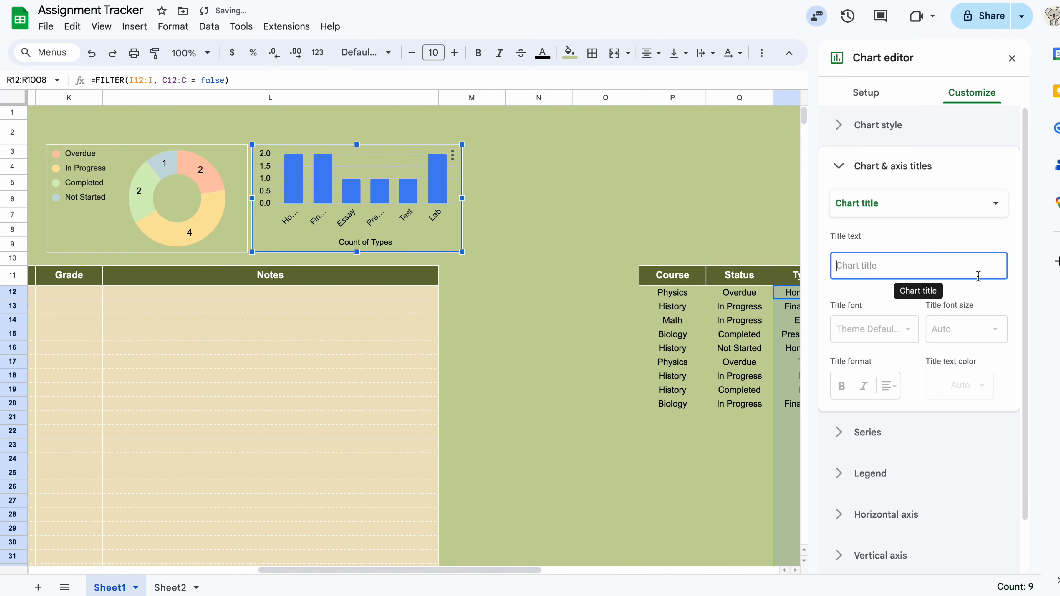
Remove the Types column chart's horizontal axis title.
left_click(853, 127)
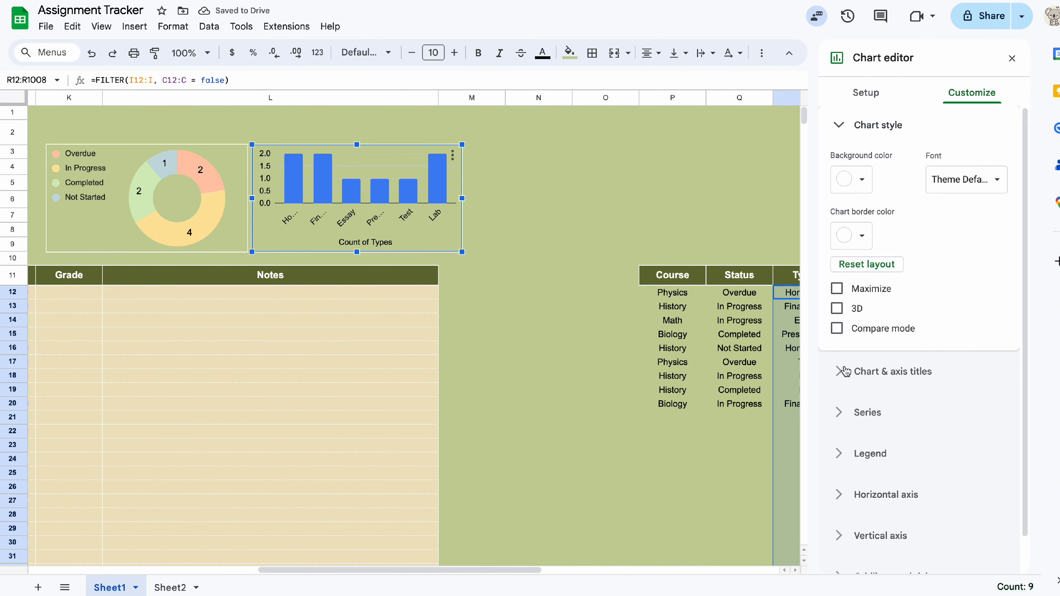
left_click(845, 371)
left_click(957, 202)
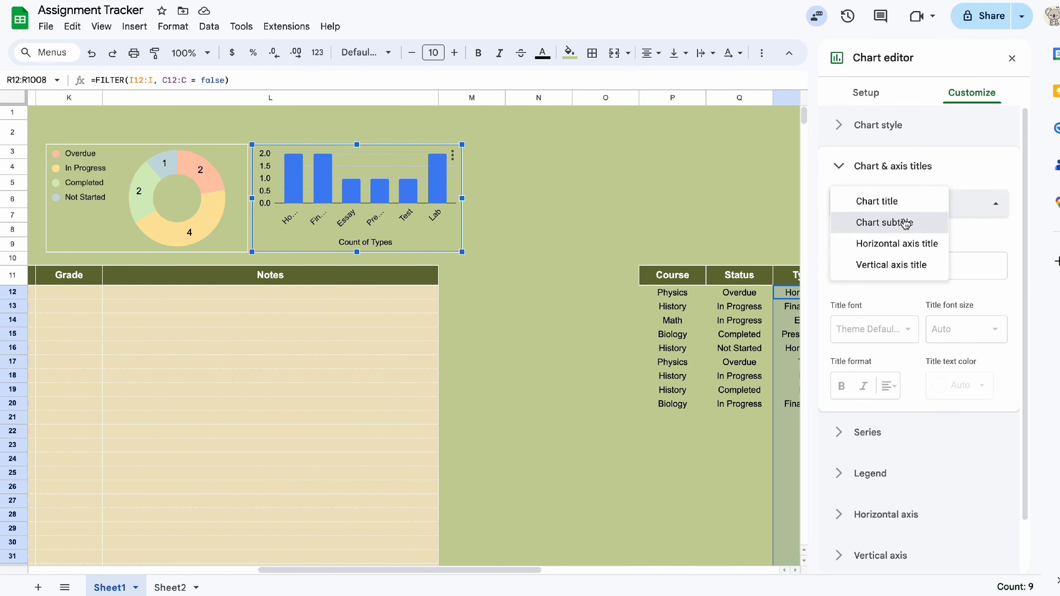
left_click(901, 221)
left_click(913, 203)
left_click(914, 222)
left_click_drag(899, 260, 829, 259)
key("BackSpace")
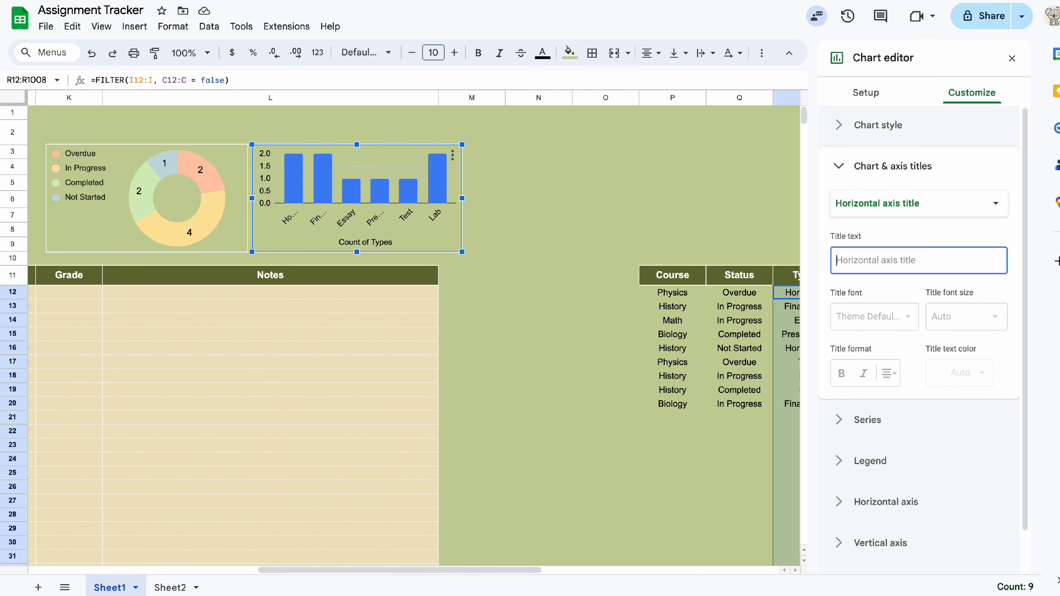
left_click(918, 203)
left_click(918, 222)
Set the Types column chart's legend to None and slant its horizontal axis labels by 30°.
left_click(838, 461)
left_click(884, 312)
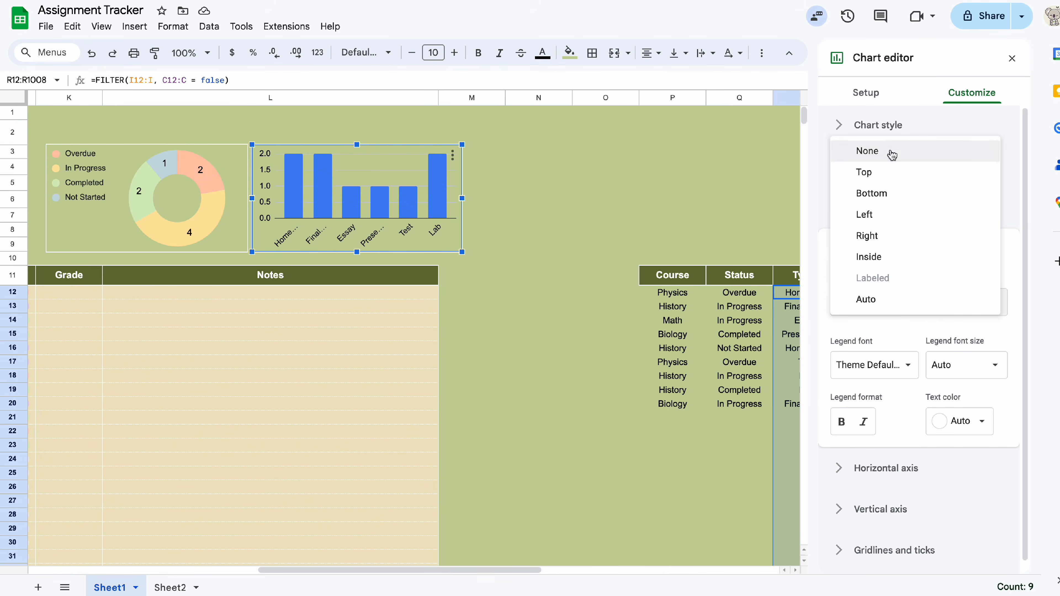
left_click(876, 151)
left_click(885, 467)
left_click(918, 451)
left_click(868, 524)
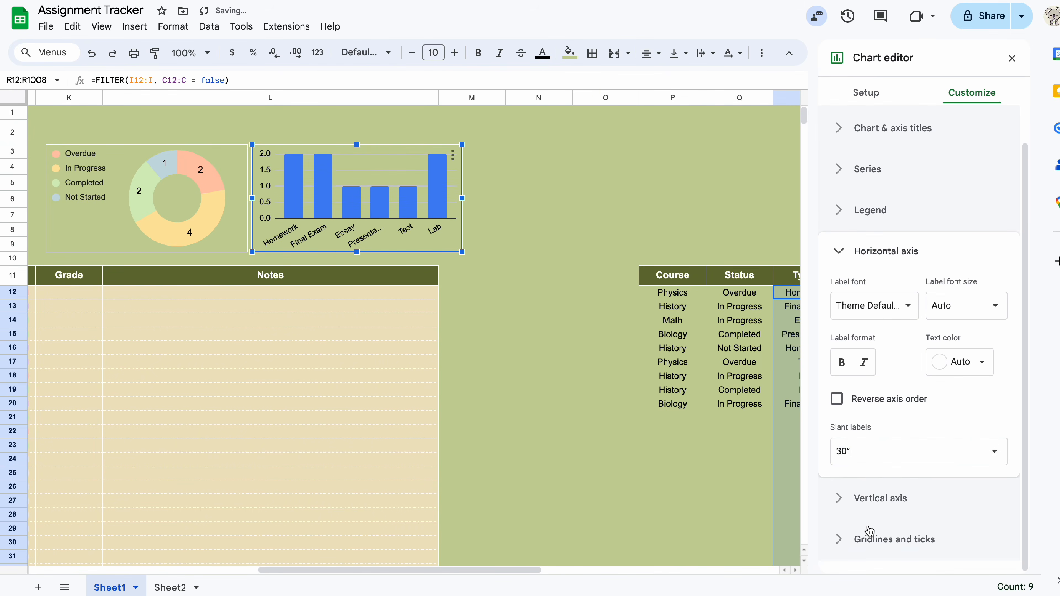
Fill the Types chart's columns with the custom dark olive green and turn on their data labels.
left_click(892, 128)
left_click(840, 432)
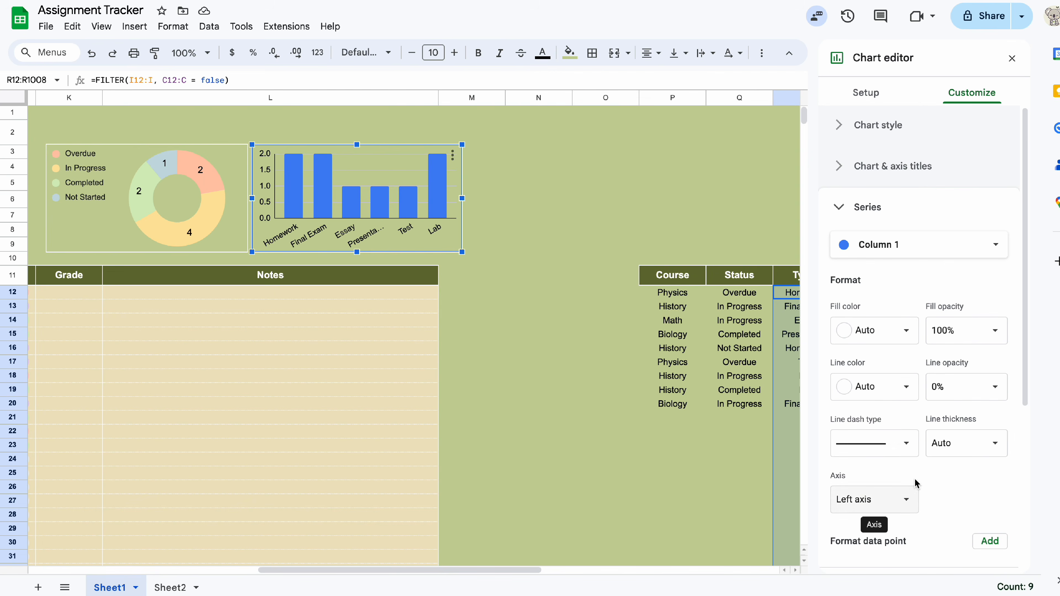
scroll(925, 483, "down", 2)
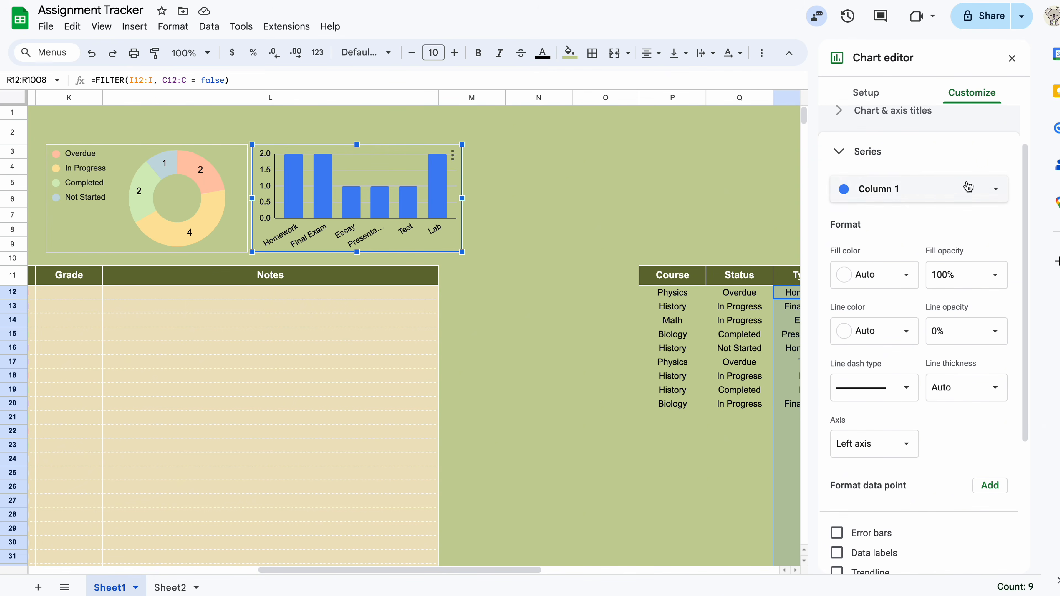
left_click(890, 284)
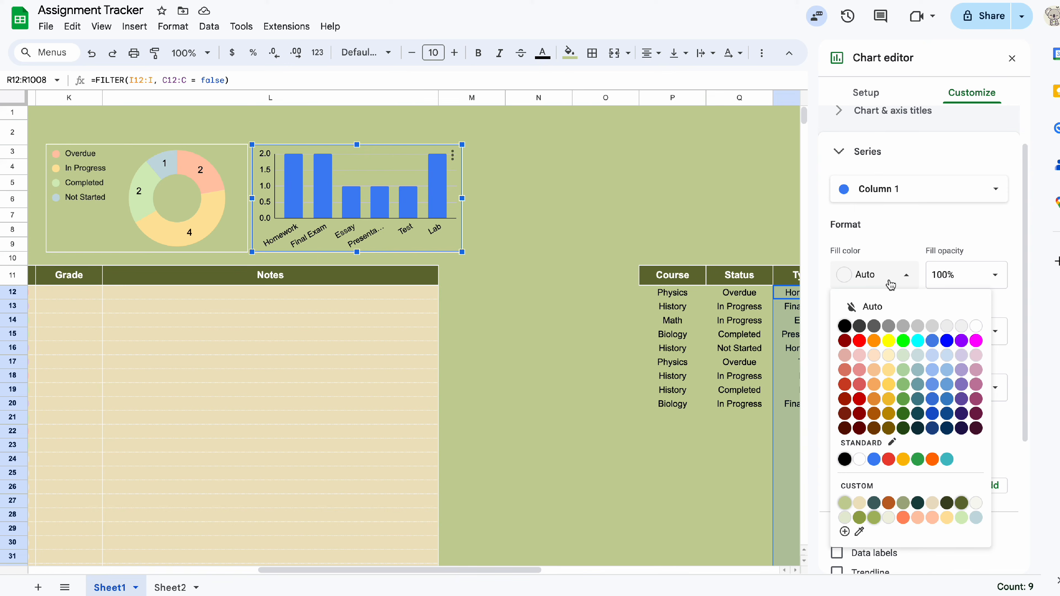
left_click(960, 505)
scroll(584, 397, "left", 10)
scroll(582, 398, "right", 6)
scroll(582, 397, "left", 2)
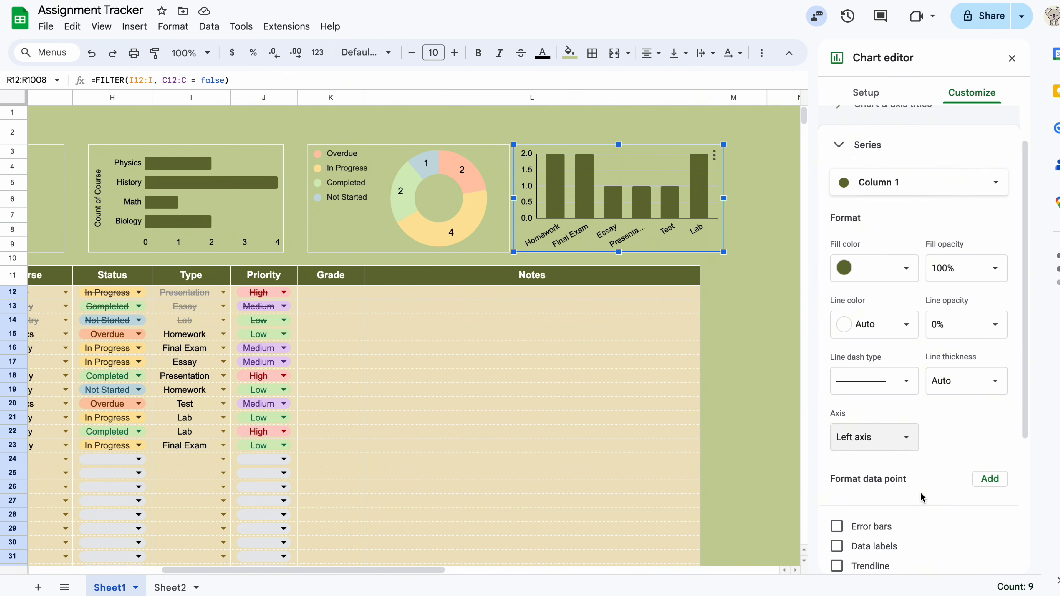
scroll(922, 496, "down", 3)
left_click(836, 437)
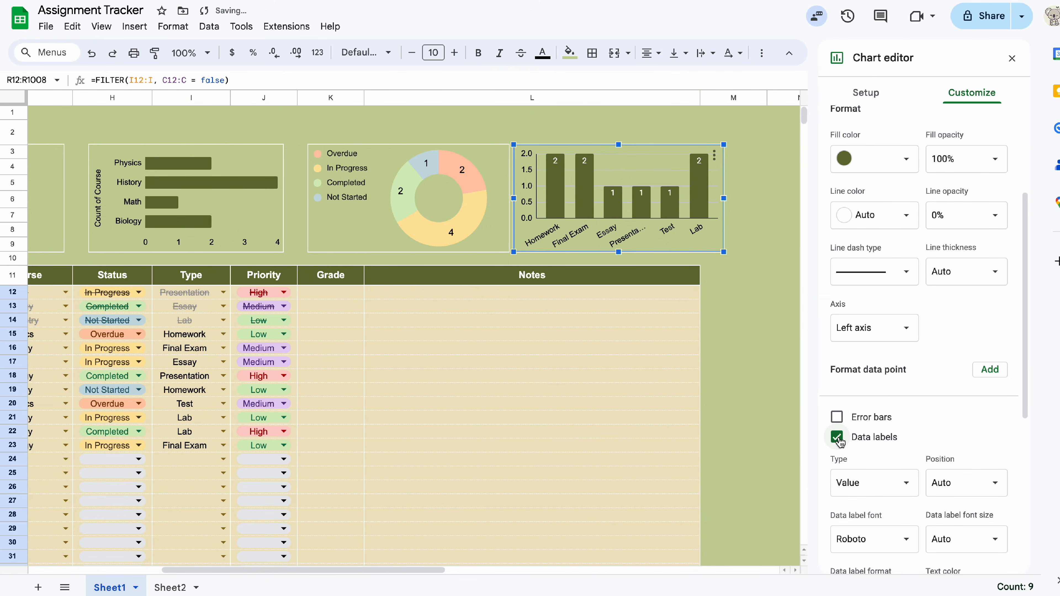
Set the Types column chart's horizontal axis label font size to 10, keeping the theme default font.
scroll(839, 442, "down", 6)
left_click(837, 476)
left_click(909, 335)
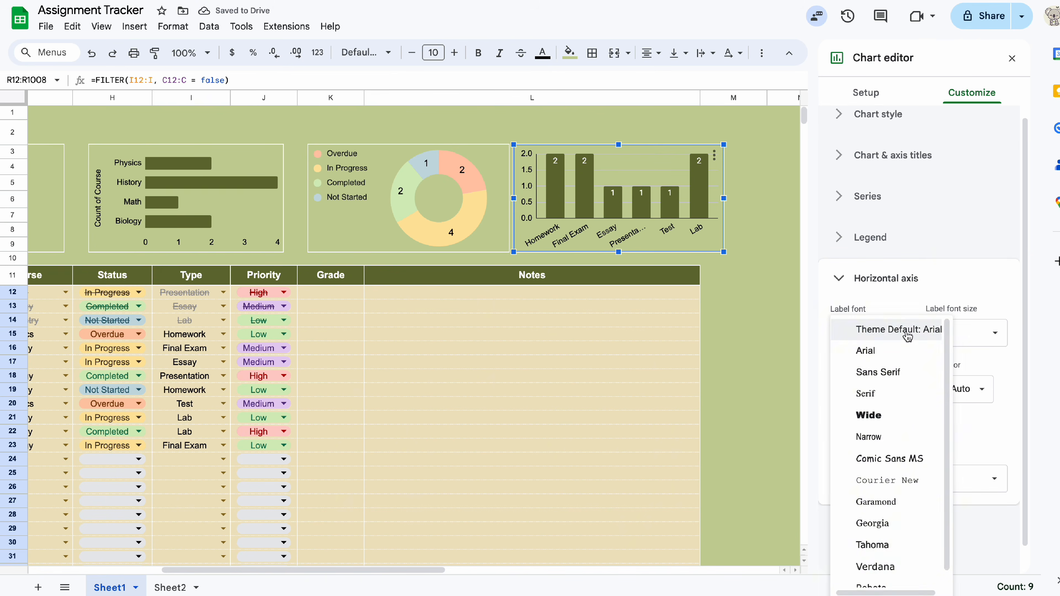
left_click(908, 334)
left_click(999, 336)
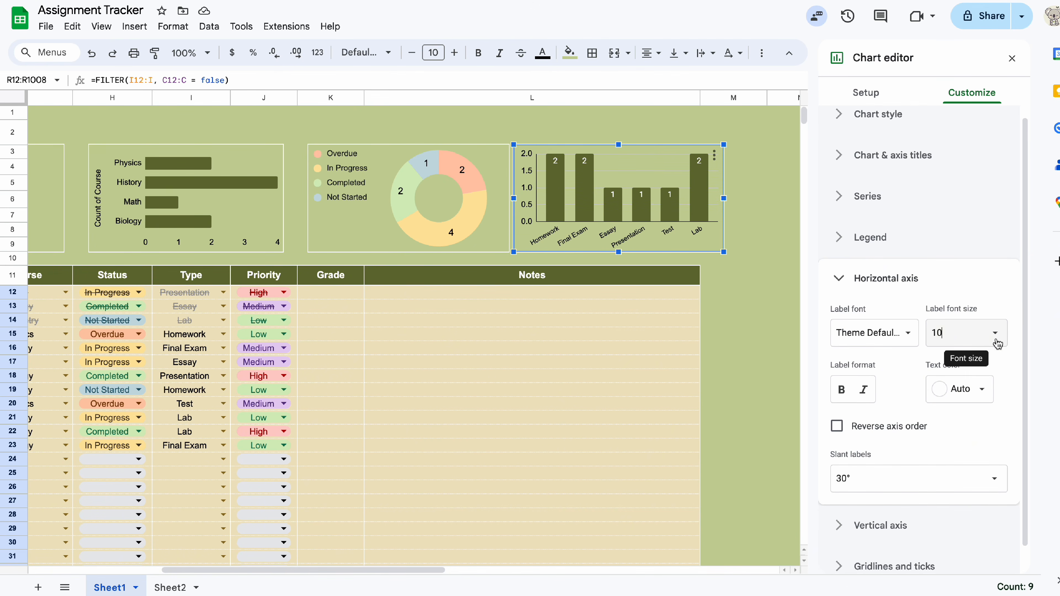
Set the major count of the Types column chart's vertical axis gridlines to None.
left_click(894, 565)
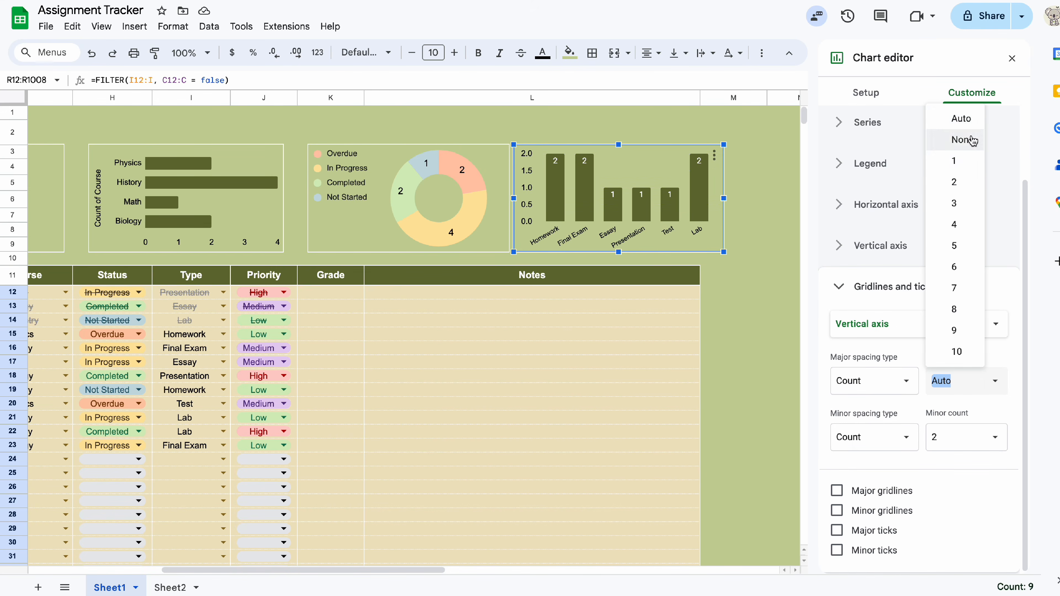
left_click(964, 140)
left_click(805, 390)
Reposition the completion, course, status and type charts so they sit in a row with even gaps above the table.
left_click(359, 229)
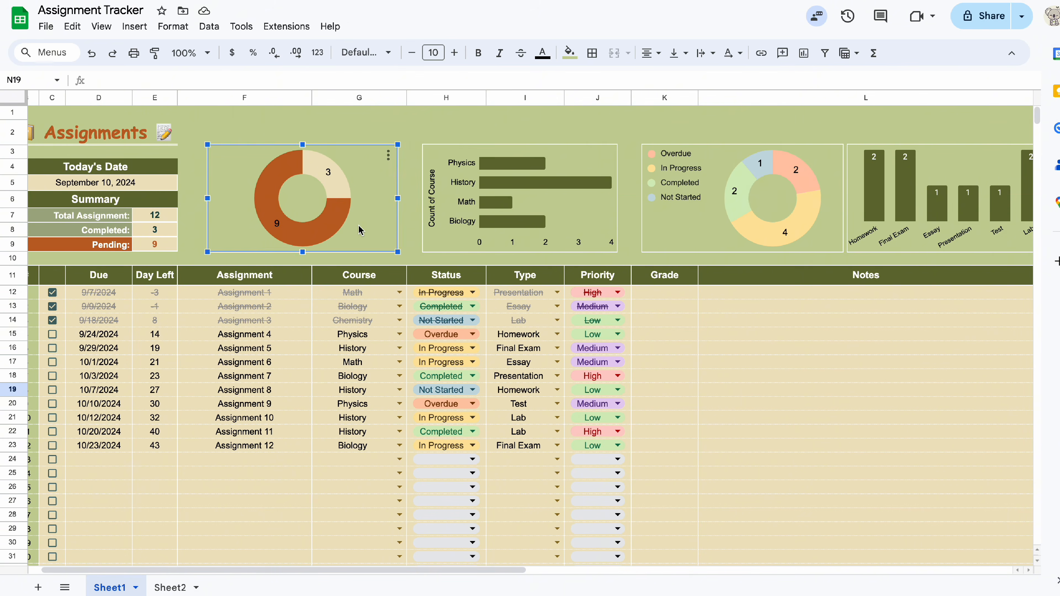
left_click(513, 236)
left_click(792, 233)
scroll(922, 241, "right", 1)
left_click(922, 240)
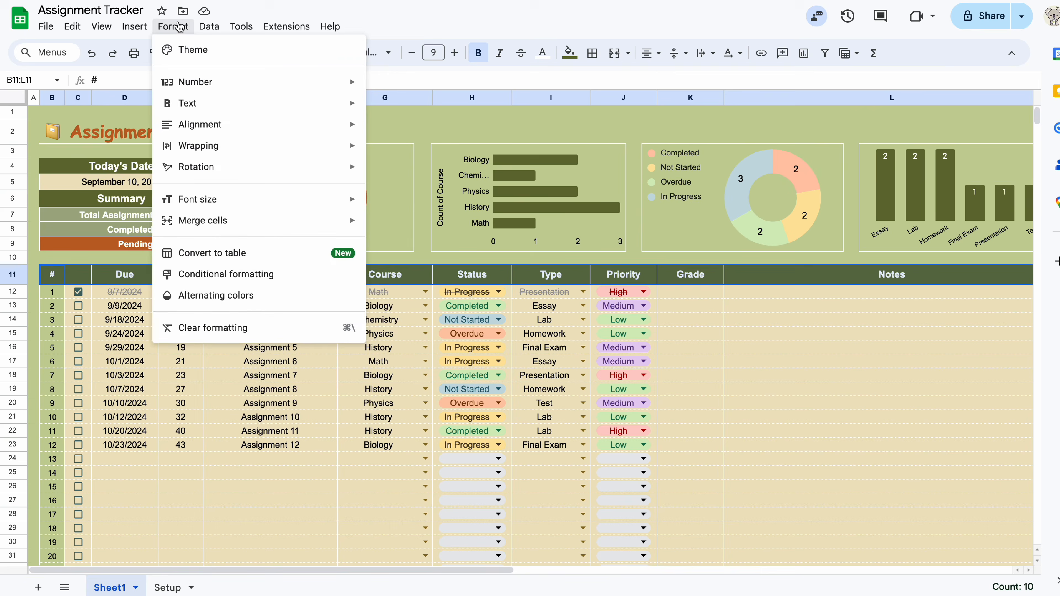
Create a filter on the table's header row B11:L11 and check the filter options of the Day Left, Due and Assignment columns.
mouse_move(209, 26)
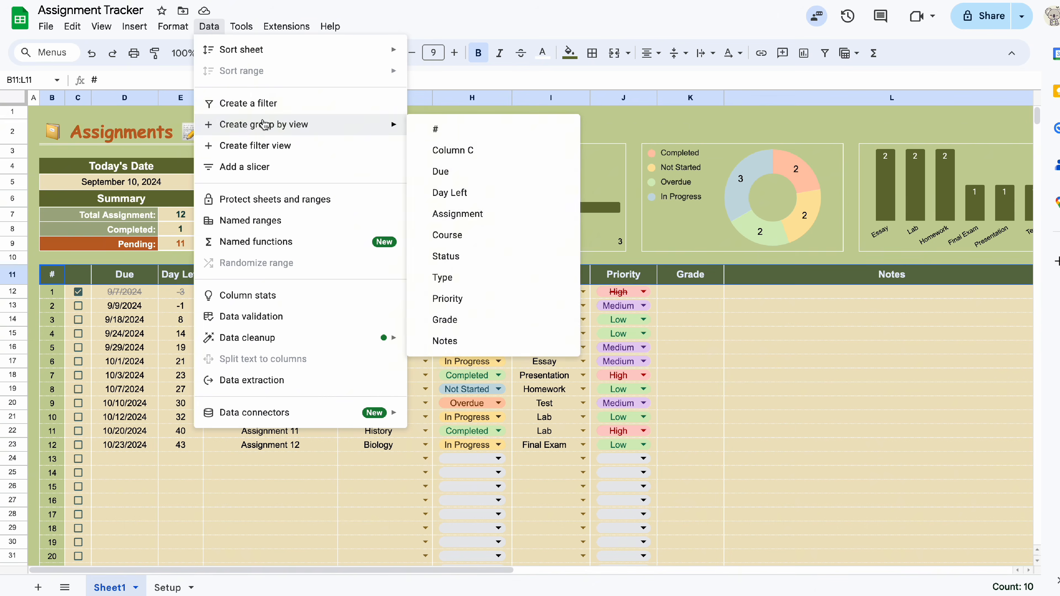
left_click(246, 104)
left_click(196, 274)
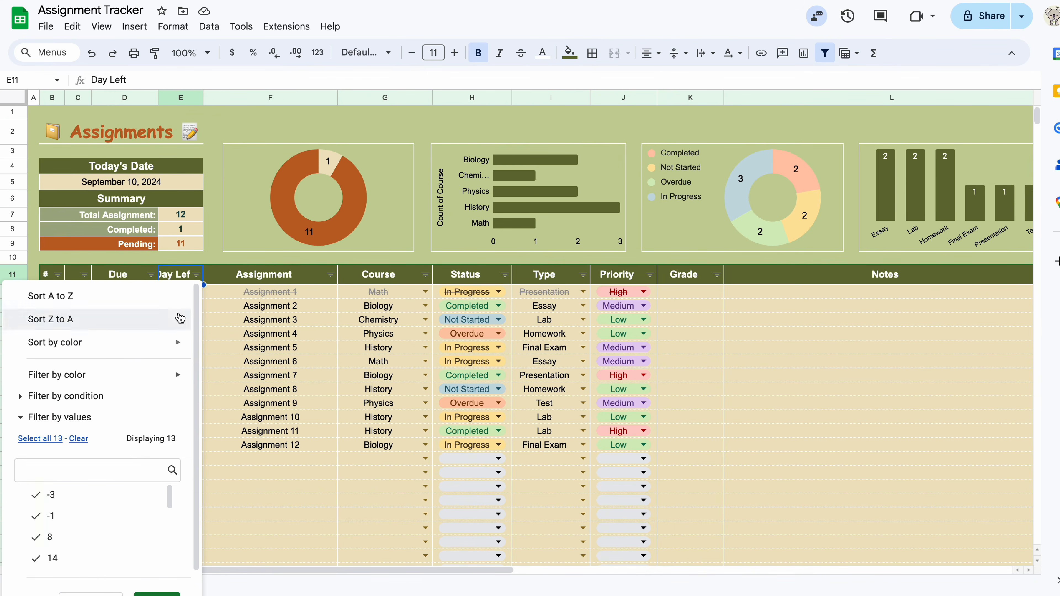
left_click(330, 275)
left_click(151, 274)
scroll(234, 513, "down", 4)
left_click(330, 274)
scroll(277, 504, "down", 5)
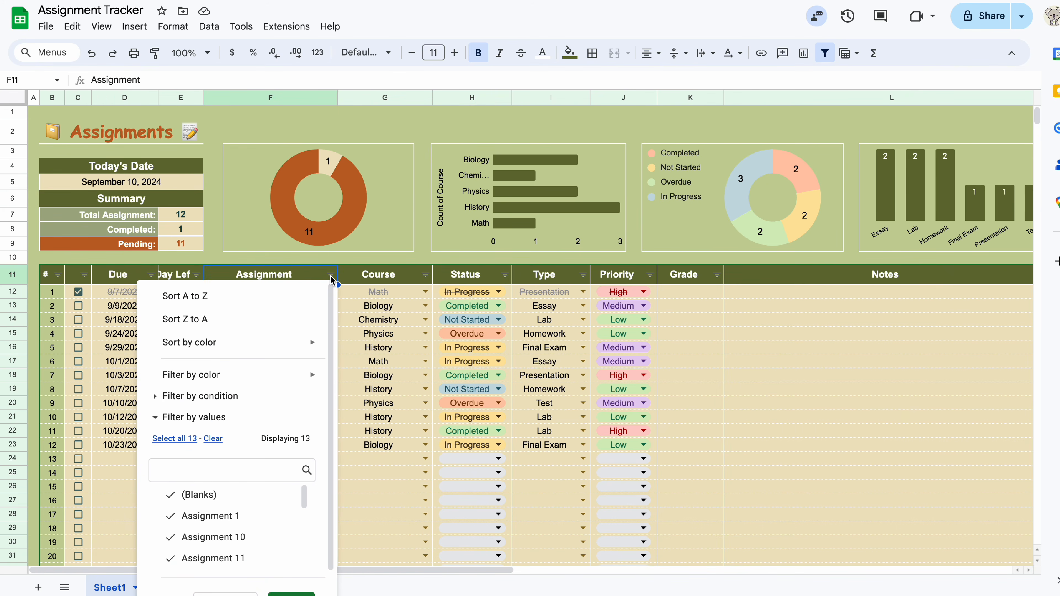
key("Escape")
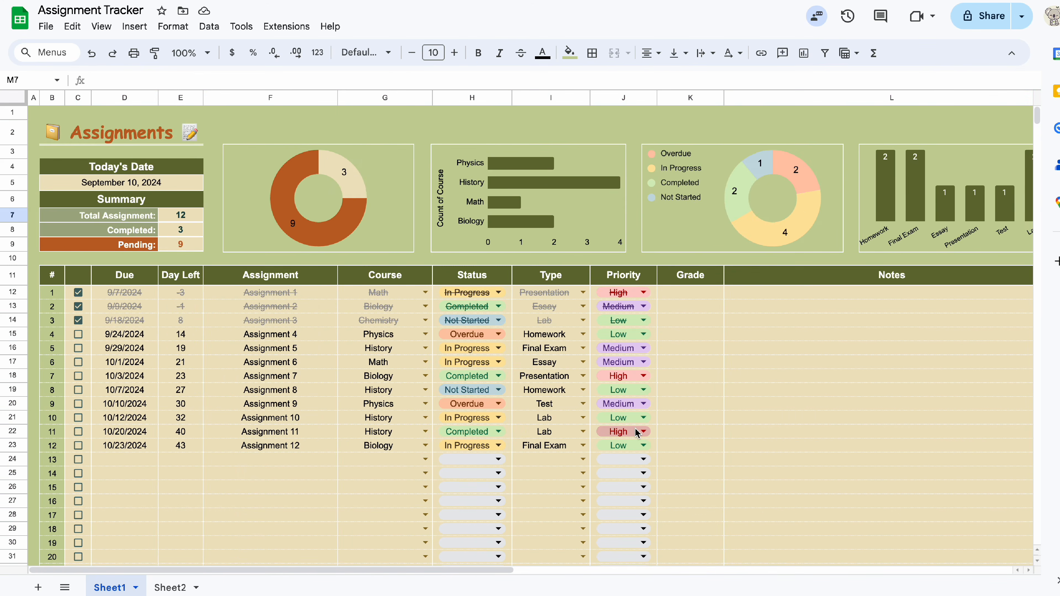
Rename Sheet2, which holds the Course and Type lists, as Setup.
scroll(634, 433, "right", 4)
scroll(635, 433, "left", 4)
left_click(160, 587)
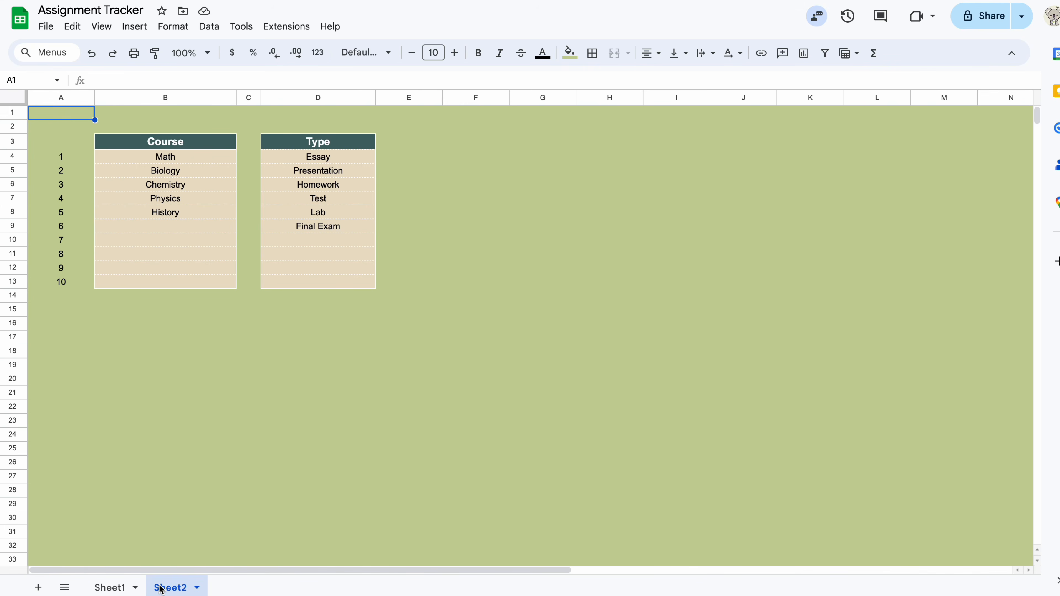
right_click(183, 585)
left_click(189, 421)
type("S")
Return to Sheet1 and tick the checkboxes of Assignments 4 to 10 to mark them as completed.
left_click(110, 587)
left_click(78, 347)
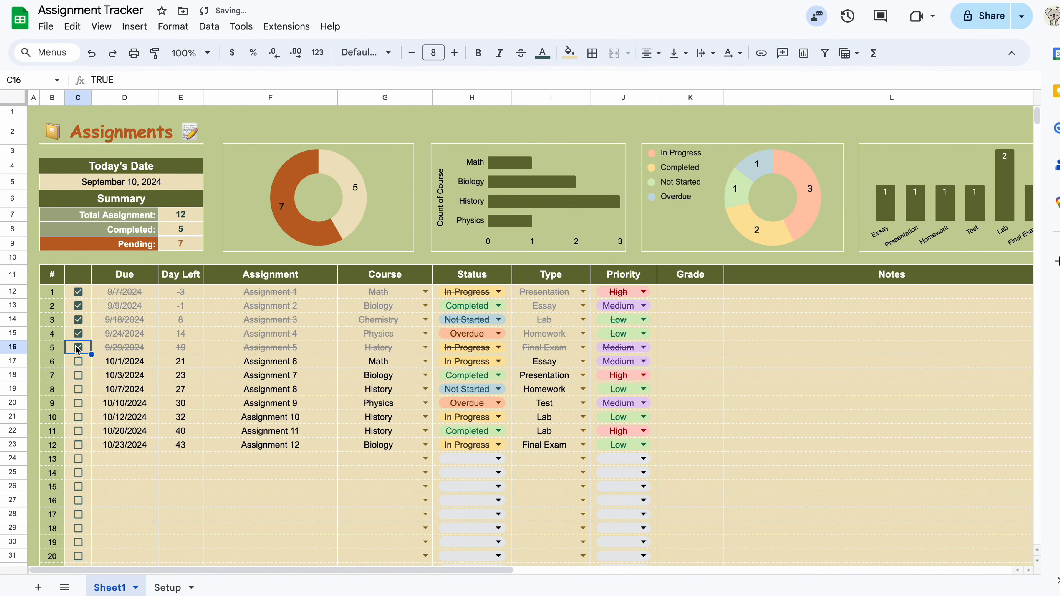
left_click(78, 361)
left_click(78, 375)
left_click(78, 388)
left_click(78, 403)
left_click(78, 417)
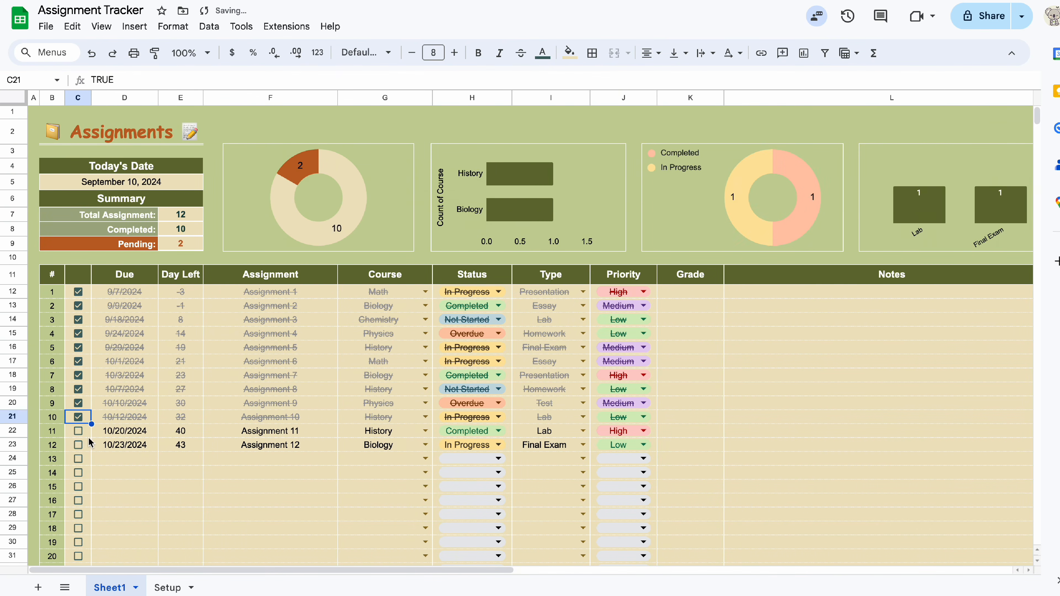